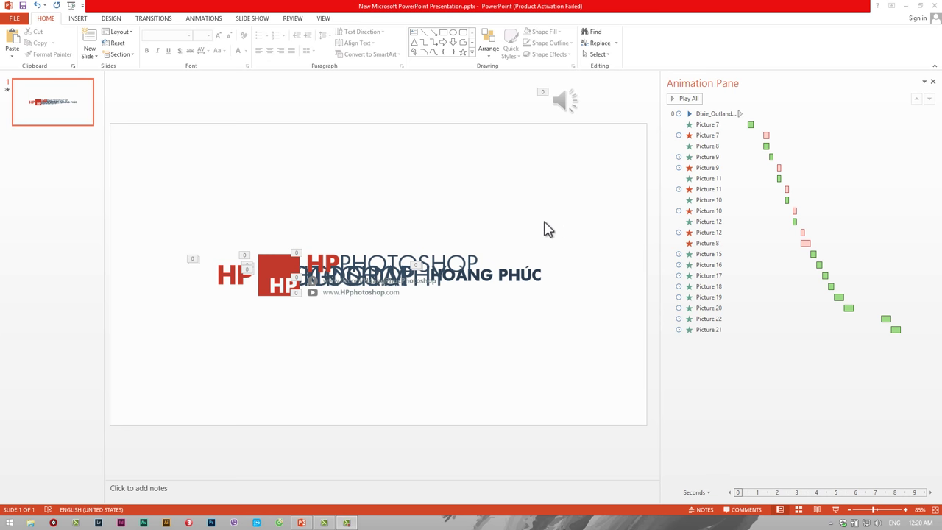
Step: Play the slide show, select the audio animation entry, and review the Create a Video export options
key("F5")
left_click(708, 113)
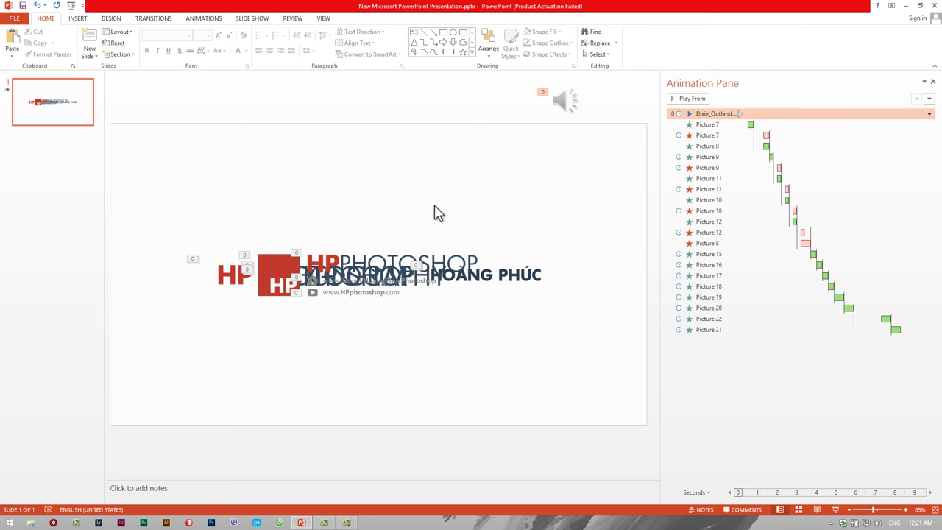
left_click(16, 17)
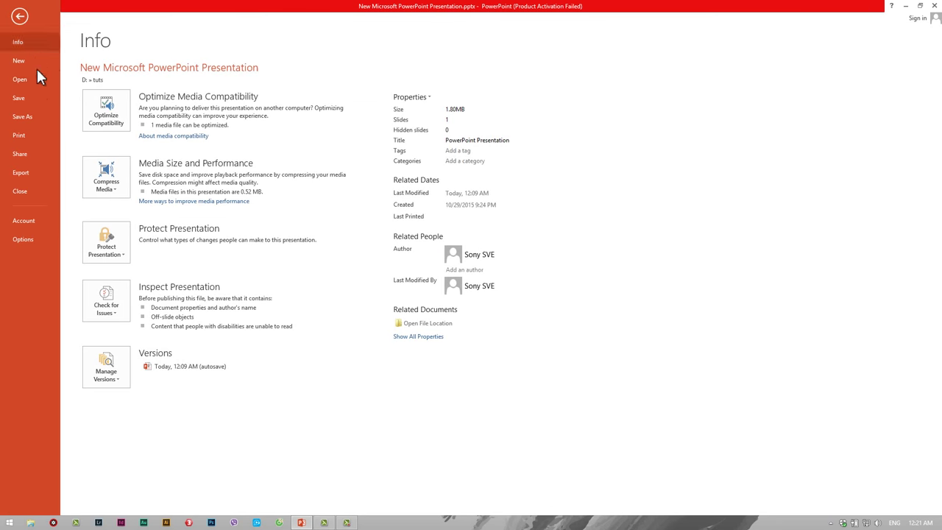
left_click(22, 175)
left_click(140, 117)
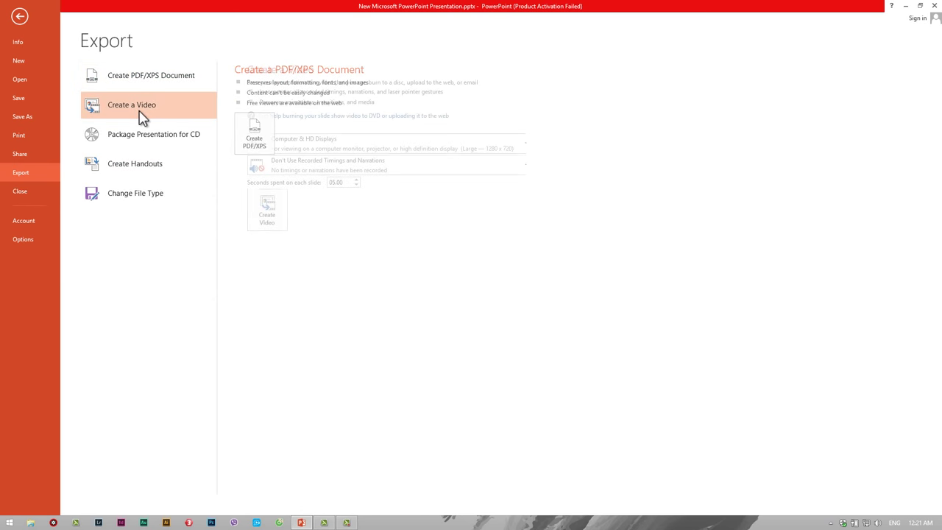
left_click(20, 16)
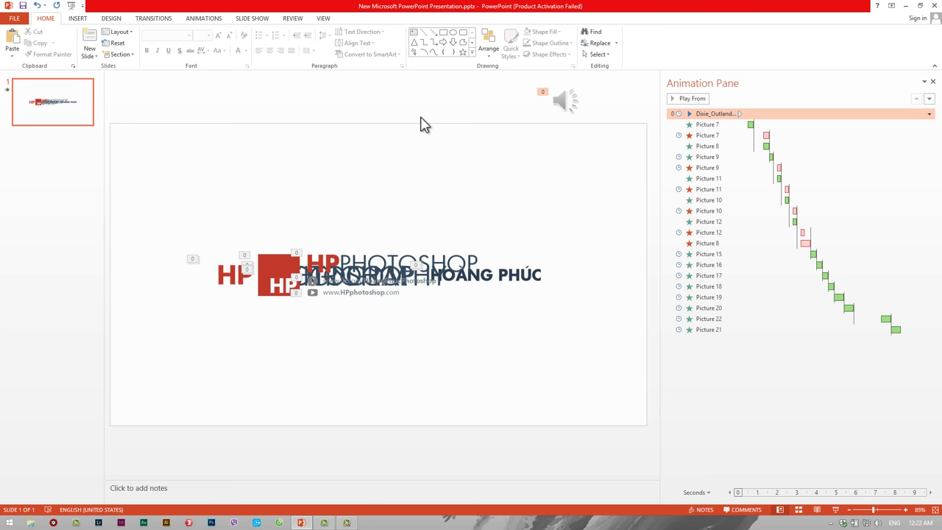
Step: Preview the animations with the background audio, stop the preview, and show the Animations settings
left_click(696, 100)
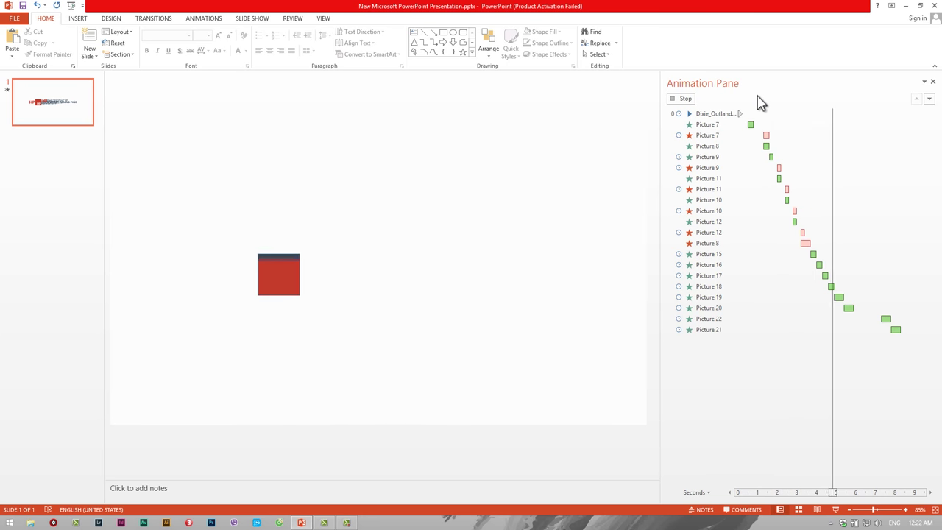
left_click(691, 100)
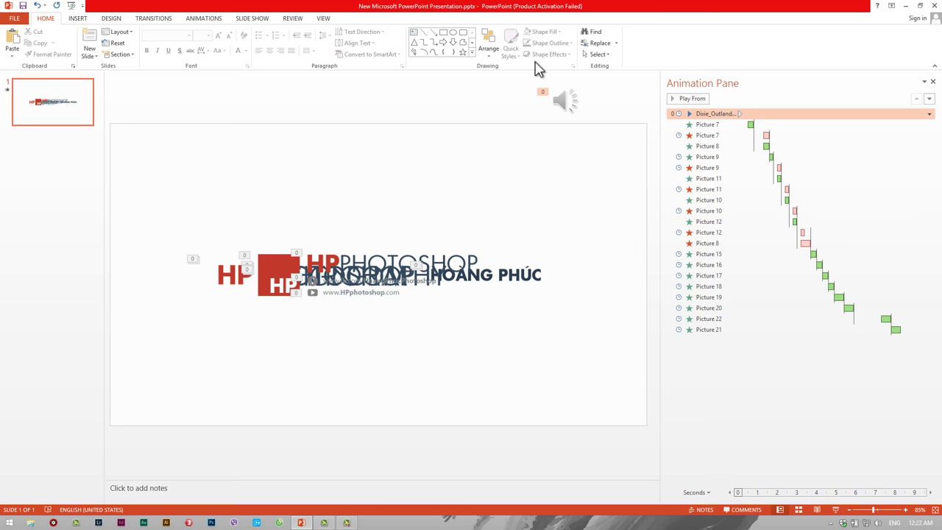
left_click(203, 22)
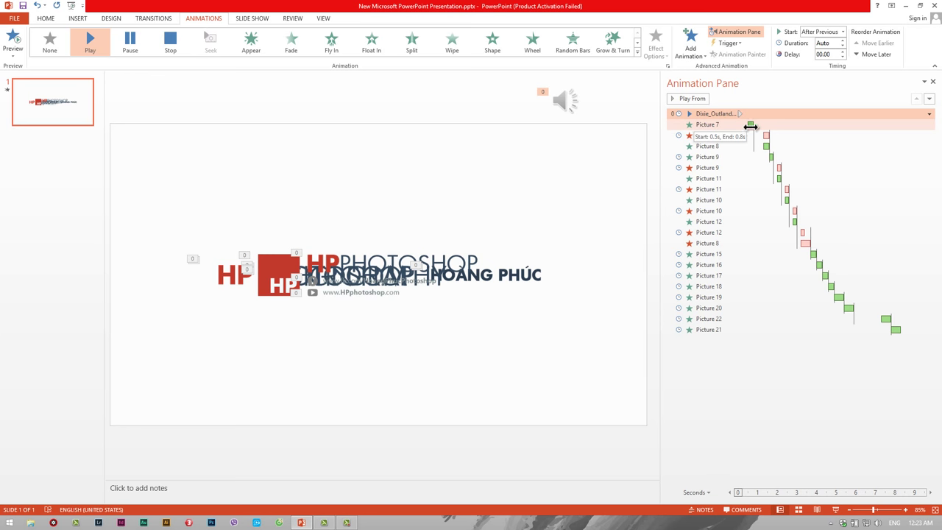
Step: Check Picture 7's Fly In and Fly Out timings and Picture 9's exit timing, then select the audio clip
left_click(705, 125)
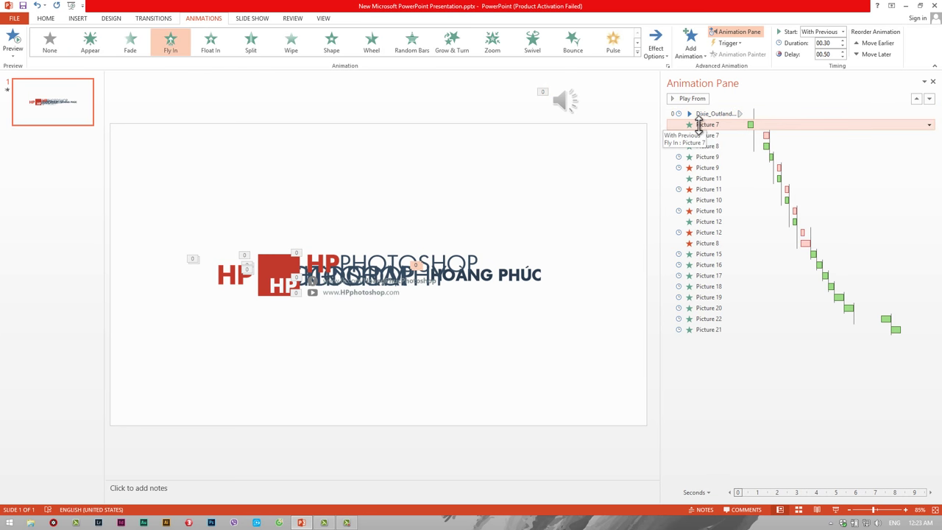
left_click(709, 137)
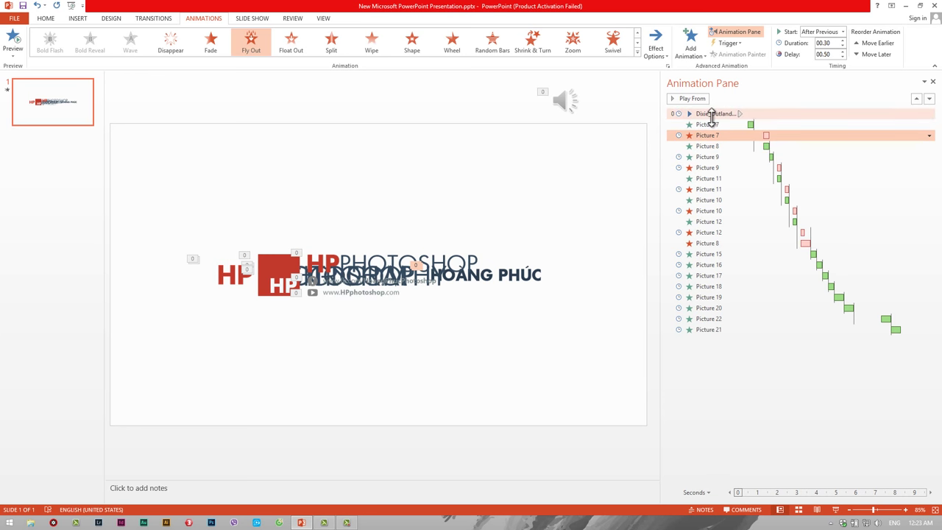
left_click(705, 125)
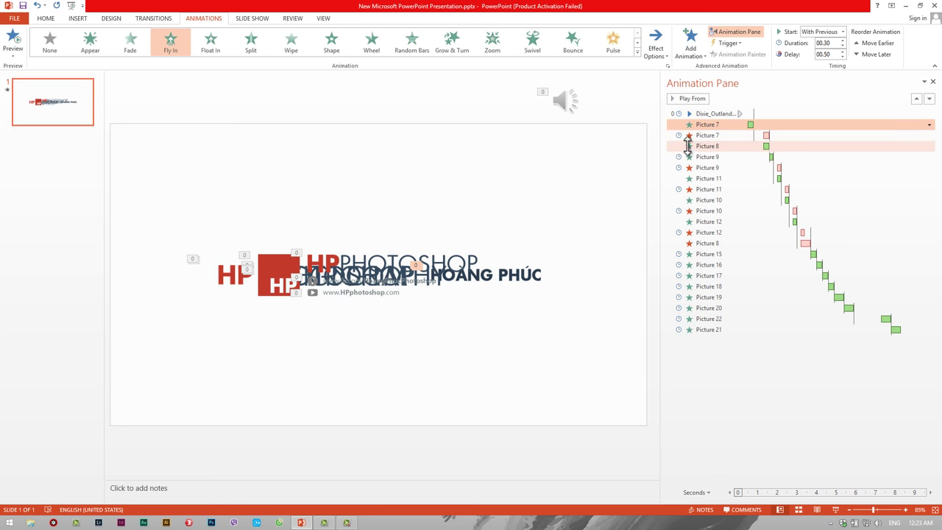
left_click(707, 135)
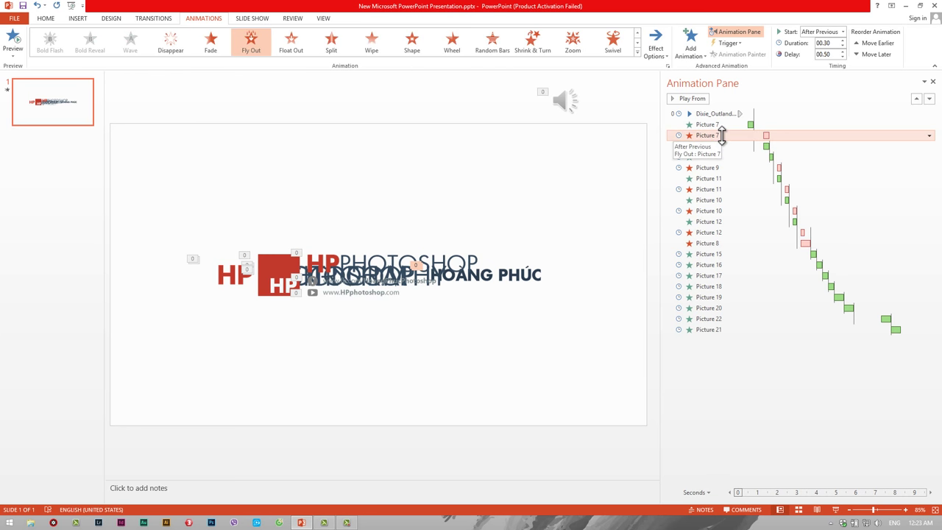
left_click_drag(721, 138, 718, 133)
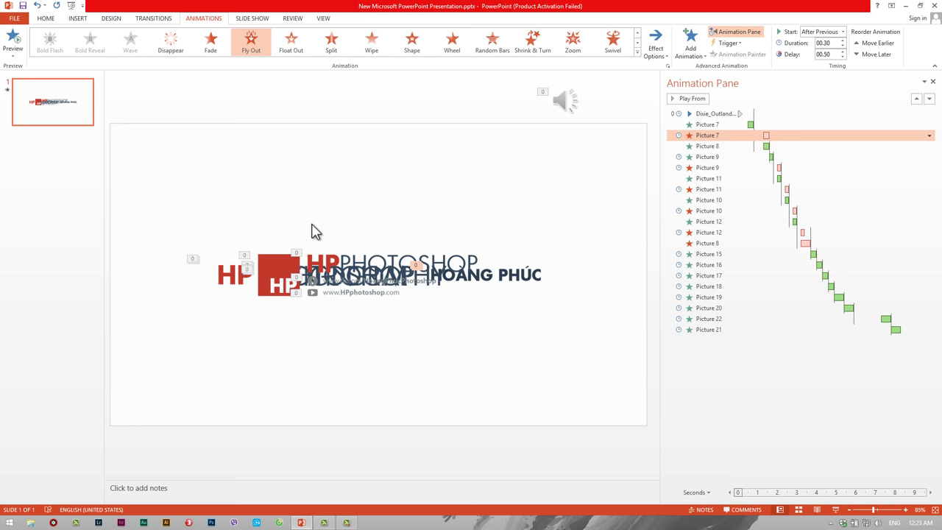
left_click(711, 168)
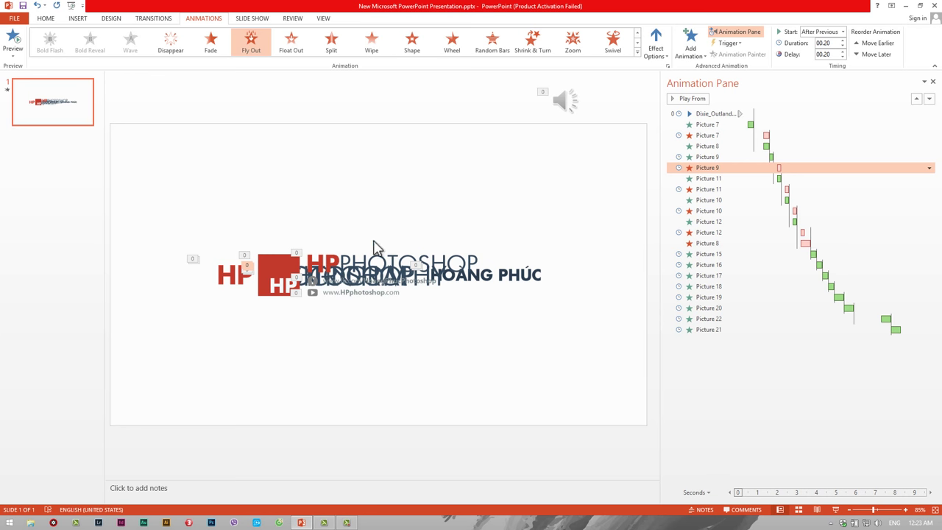
left_click(564, 98)
Step: Play and then pause the background audio, and deselect the audio clip
left_click(496, 125)
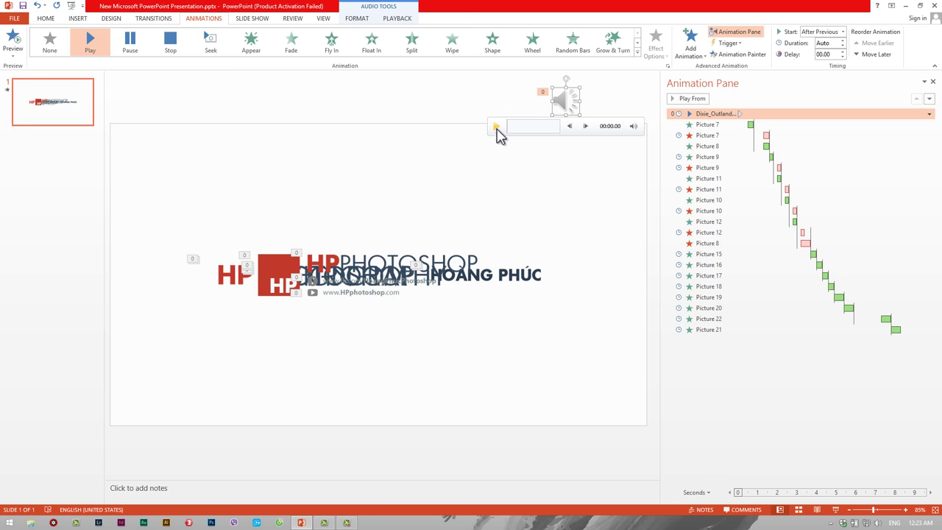
left_click(496, 125)
left_click(434, 115)
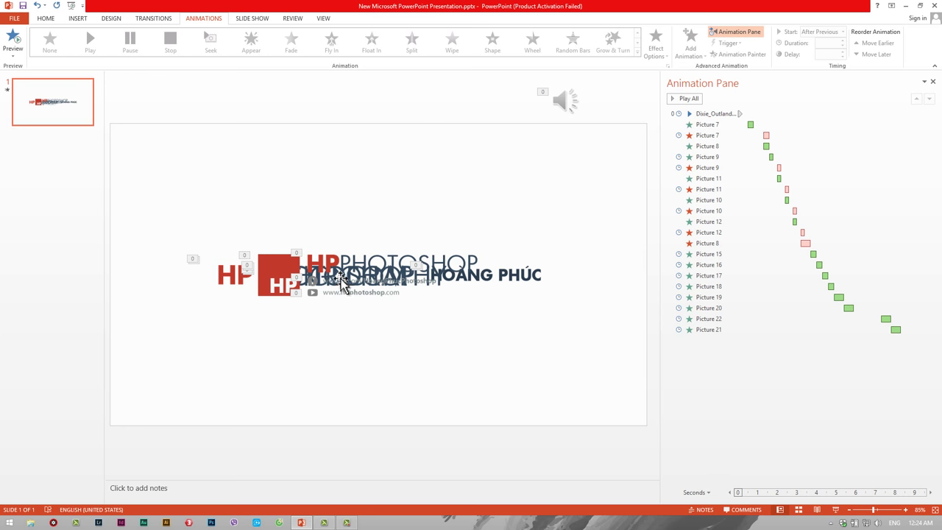
Step: Select the small HP logo and its text picture to view their effects, then return to Home
left_click(296, 273)
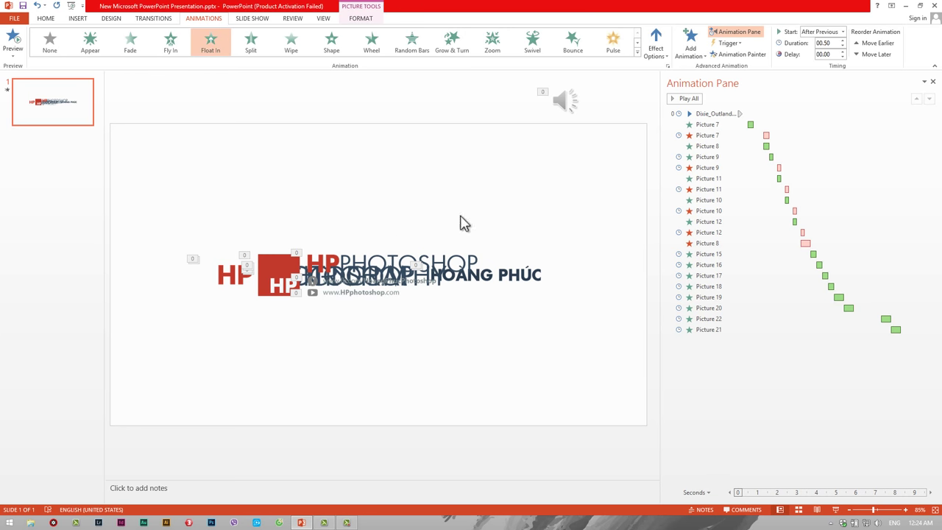
left_click(502, 274)
left_click(513, 231)
left_click(498, 274)
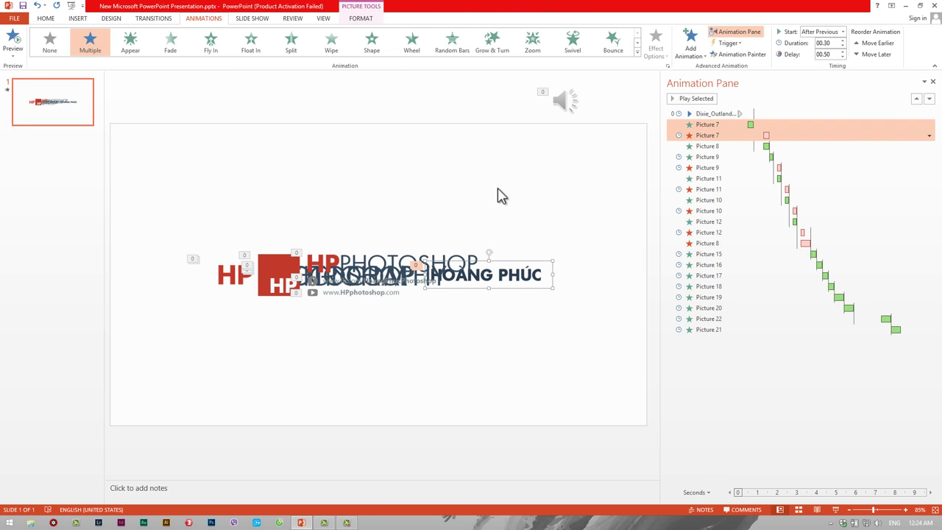
left_click(501, 225)
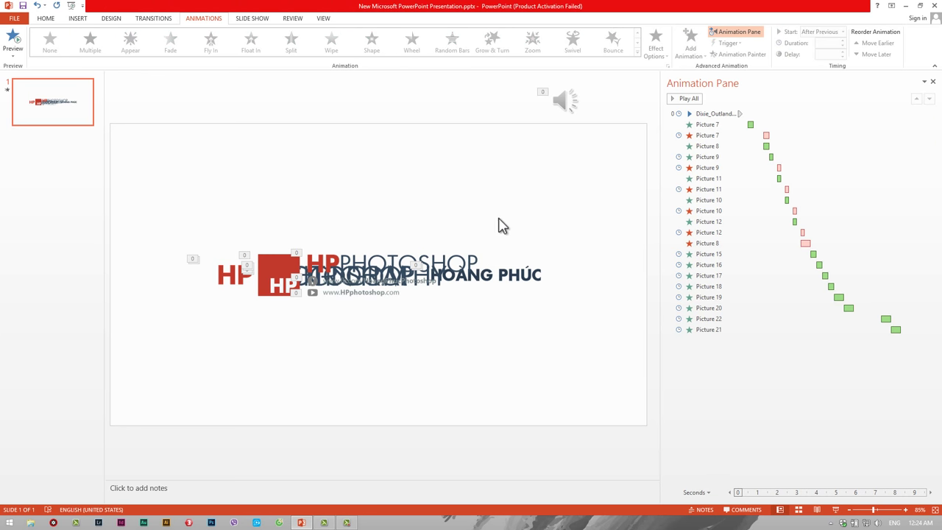
left_click(46, 19)
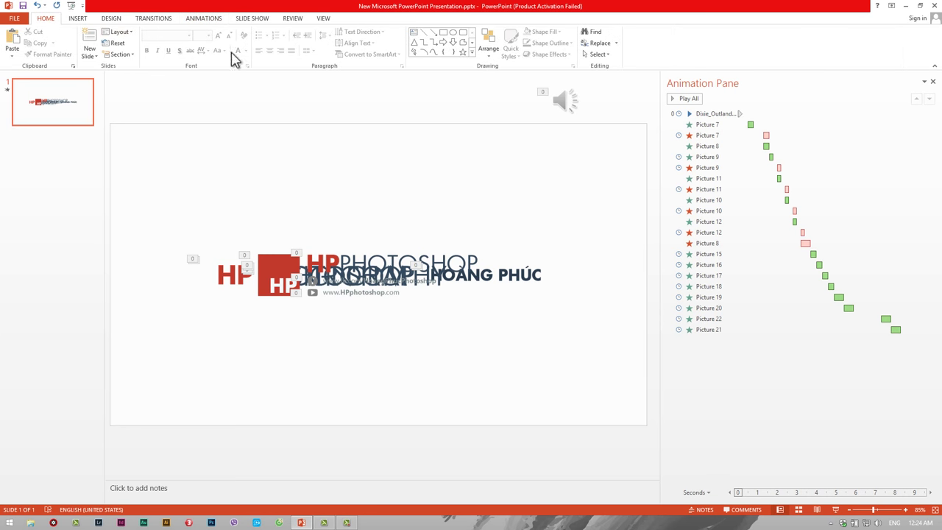
Step: Browse the Insert tab's WordArt styles and shapes without inserting anything, then switch to Photoshop
left_click(77, 20)
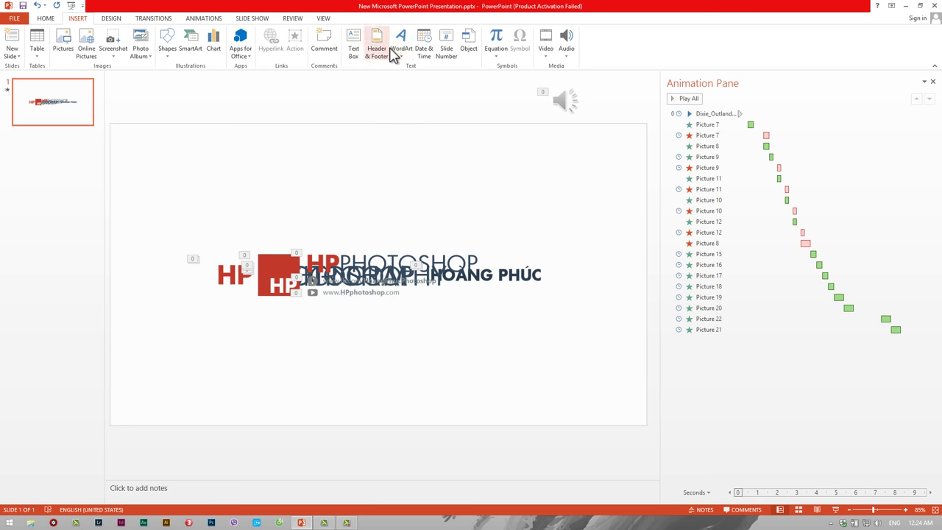
left_click(403, 52)
left_click(170, 46)
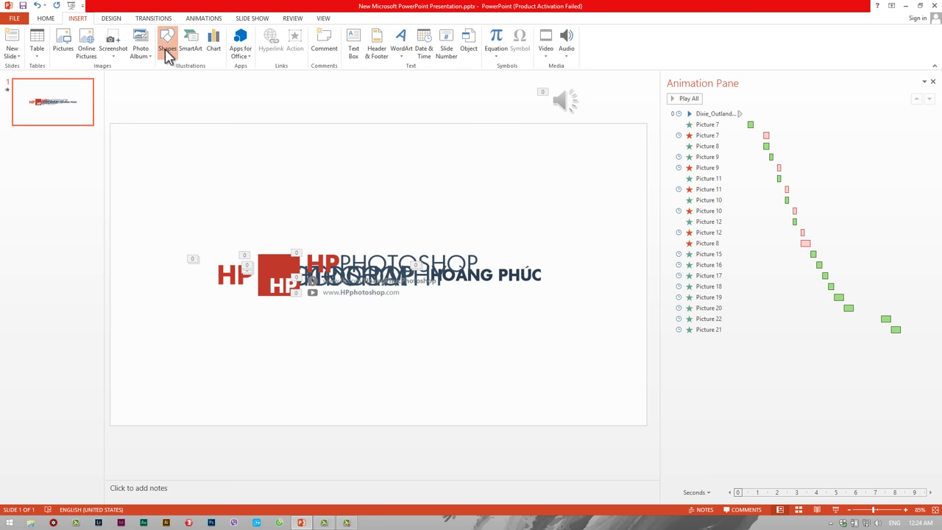
left_click(169, 50)
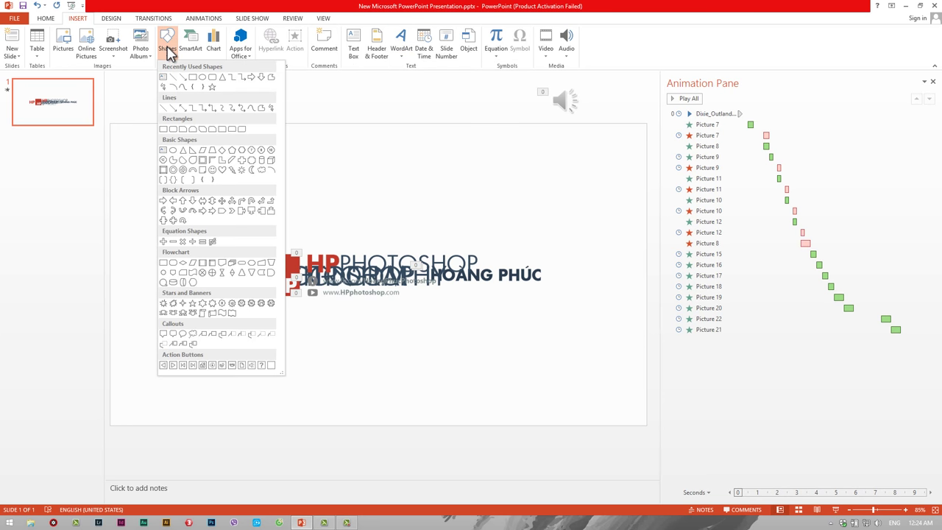
left_click(169, 50)
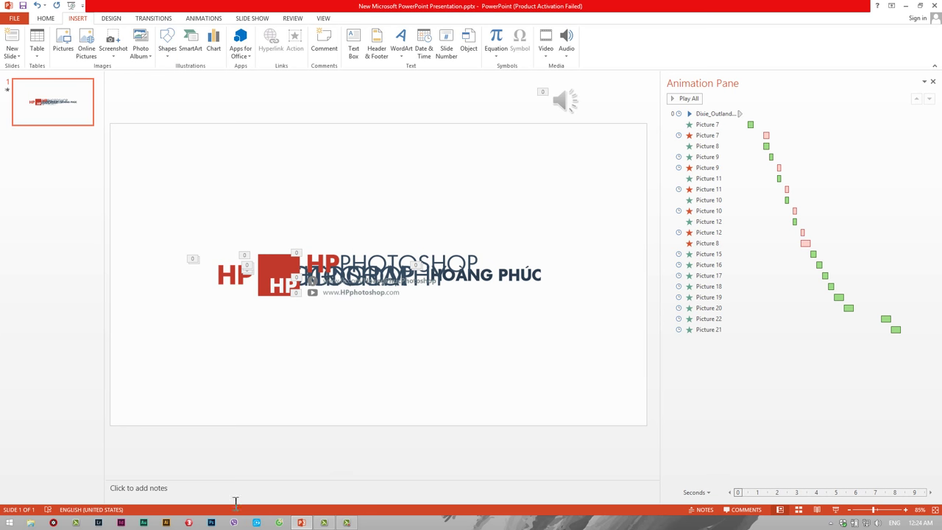
left_click(213, 523)
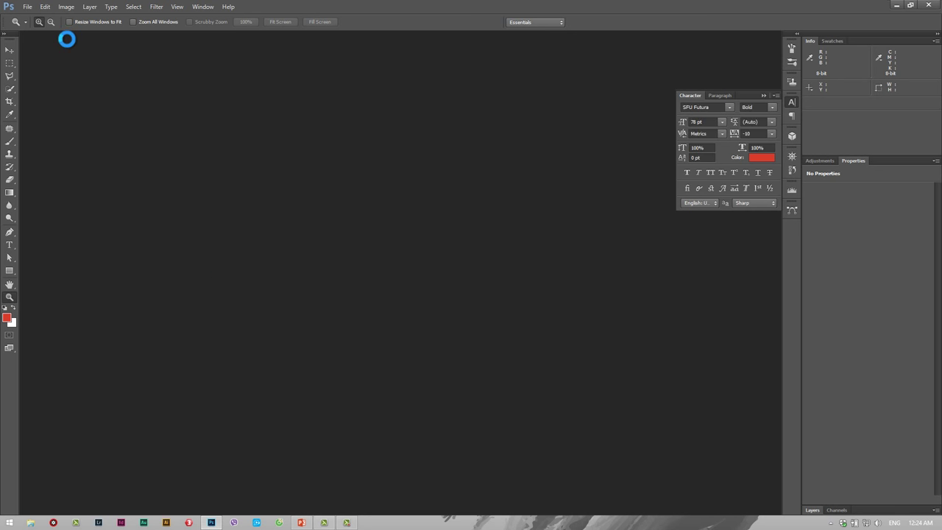
Step: Return to Photoshop and close the floating Selective Tool plug-in panel
left_click(308, 524)
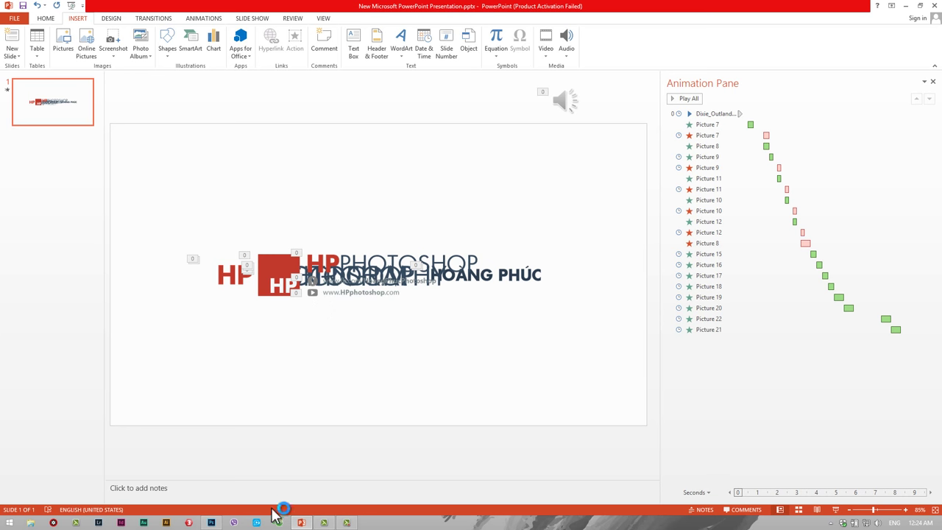
left_click(213, 524)
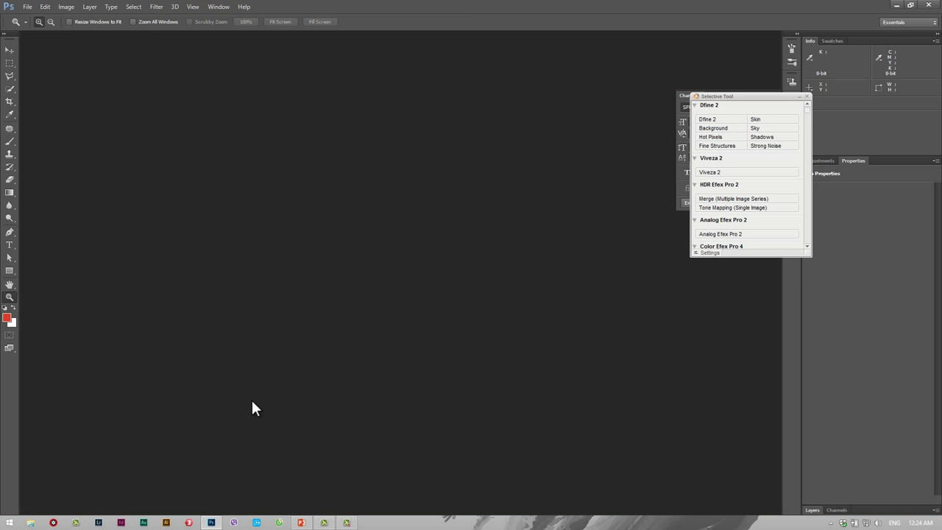
left_click(807, 97)
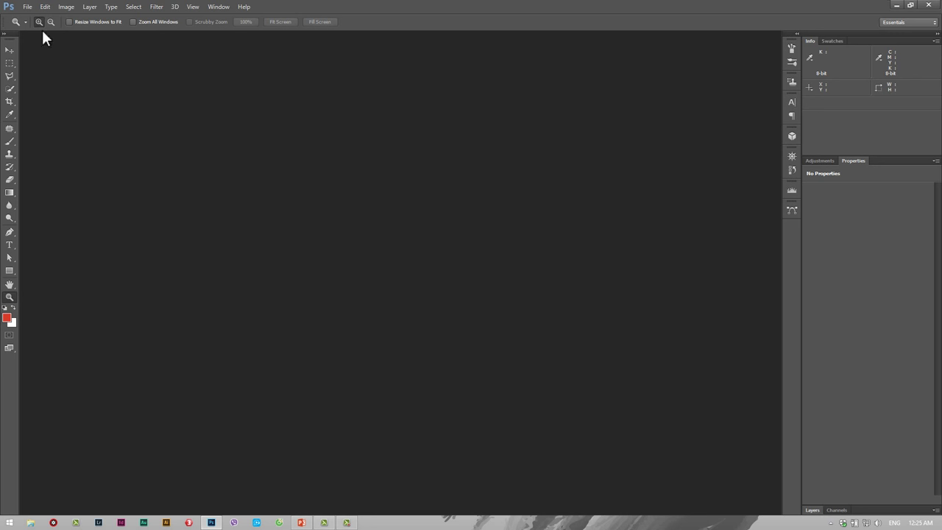
left_click(27, 8)
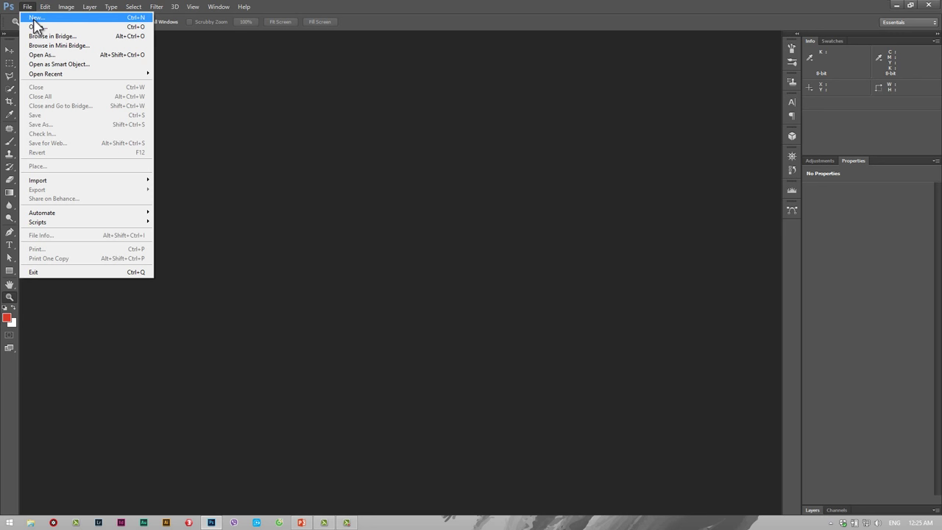
Step: Create a blank 1280x720 document and add the text 'HPphotoshop'
left_click(33, 21)
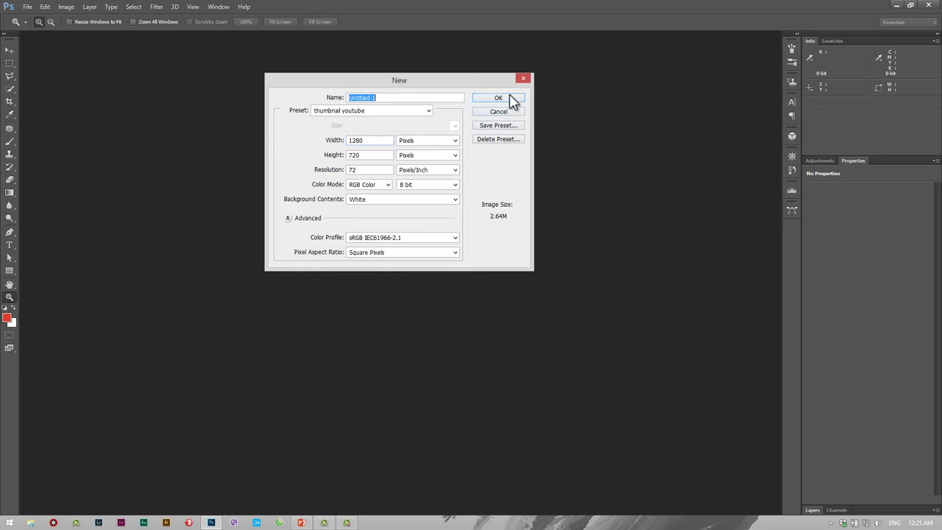
left_click(511, 99)
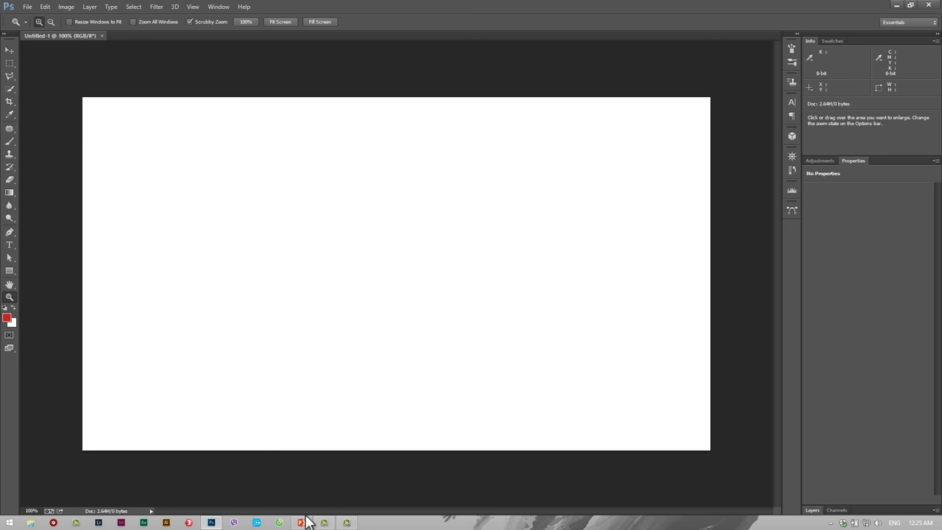
left_click(10, 245)
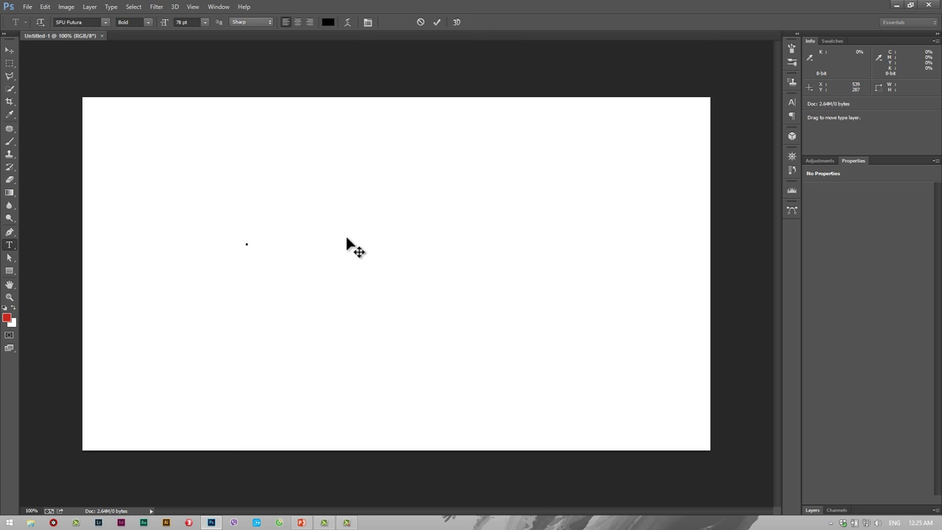
type("HP")
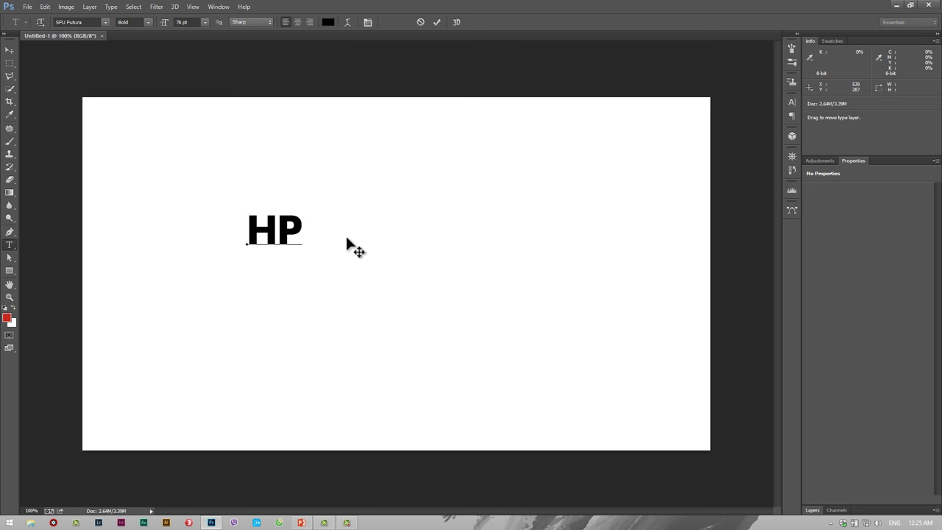
type("photoshop")
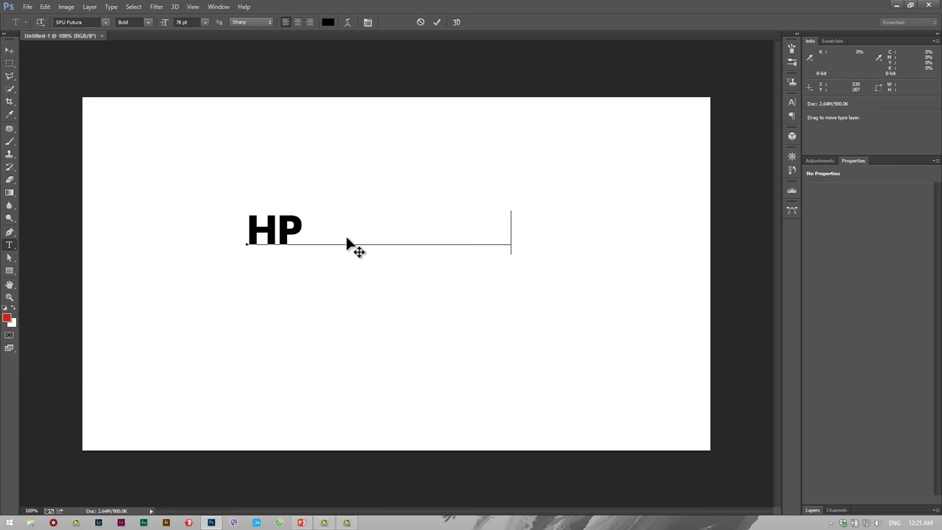
left_click(11, 299)
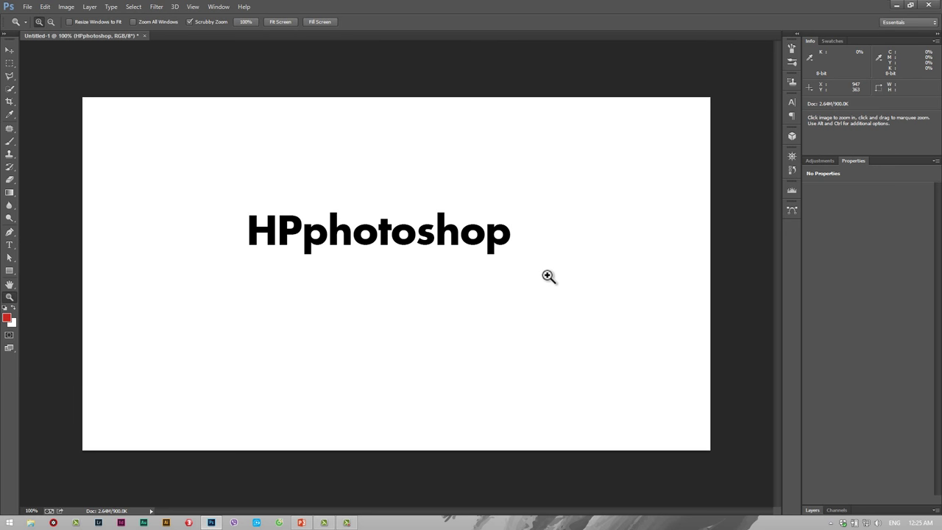
Step: Crop the image tightly around the HPphotoshop text
left_click(10, 101)
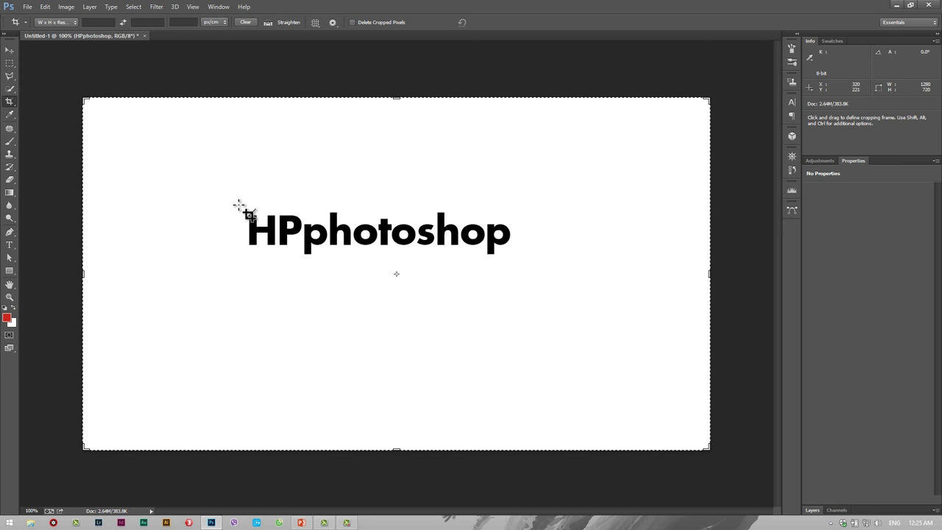
left_click_drag(240, 203, 527, 273)
key("Return")
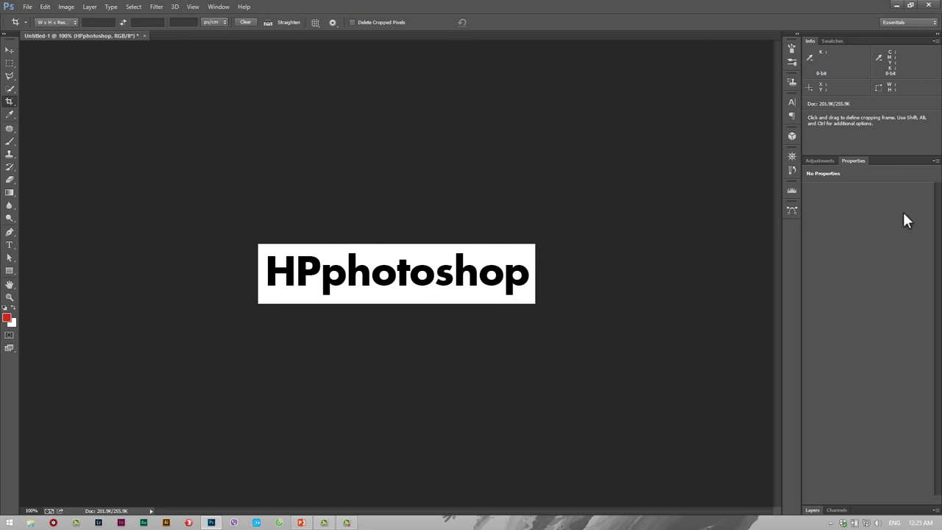
left_click(823, 162)
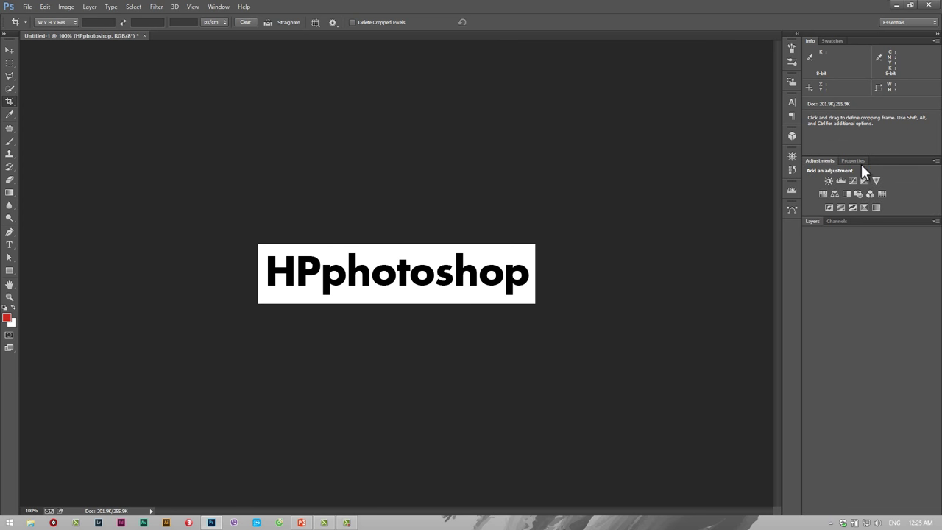
left_click(856, 161)
Step: Show the Layers panel and hide the white background Layer 0 for transparency
left_click(219, 7)
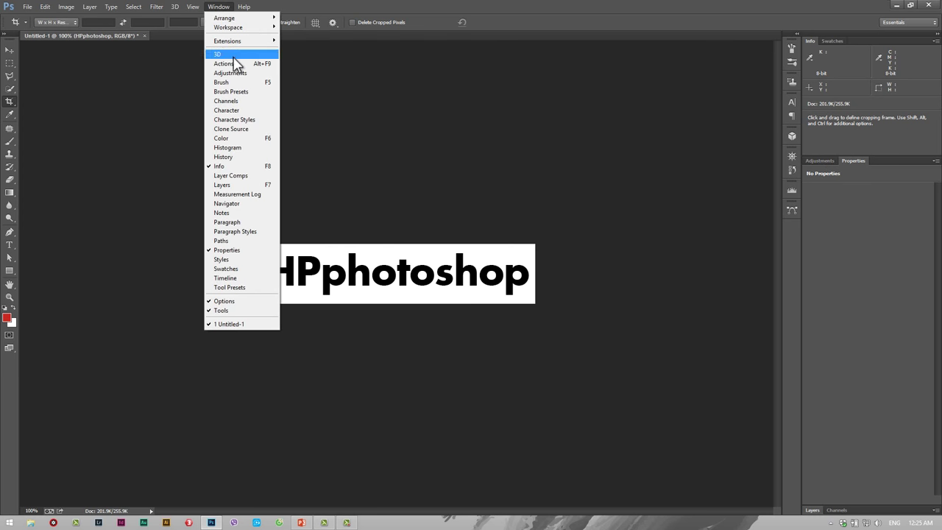
left_click(240, 185)
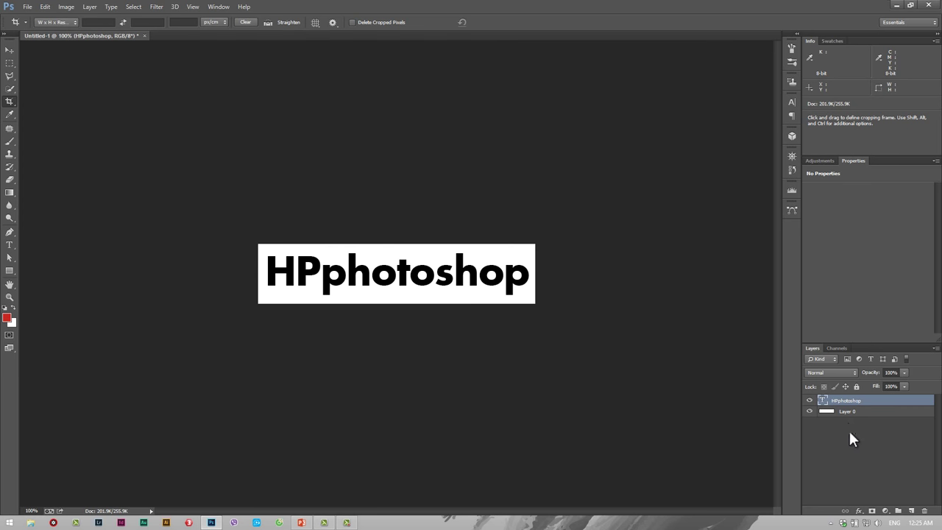
left_click(810, 412)
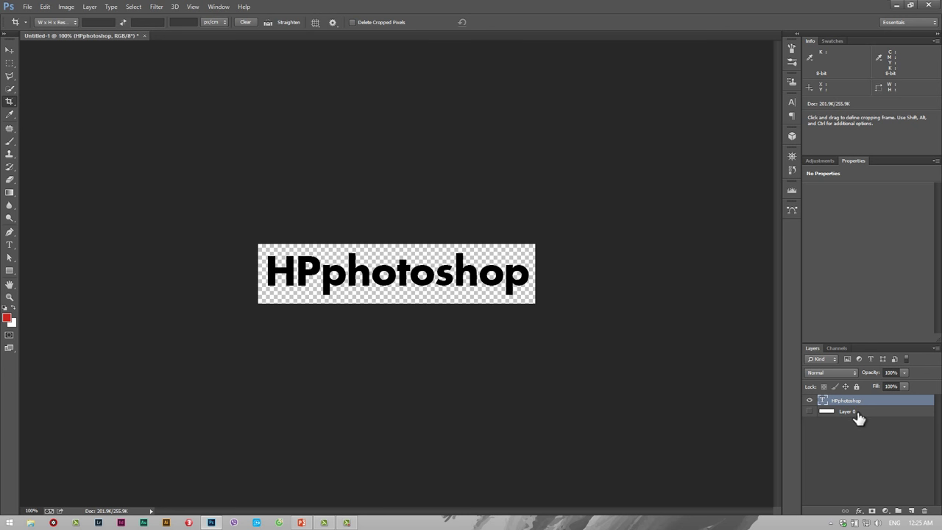
left_click(857, 413)
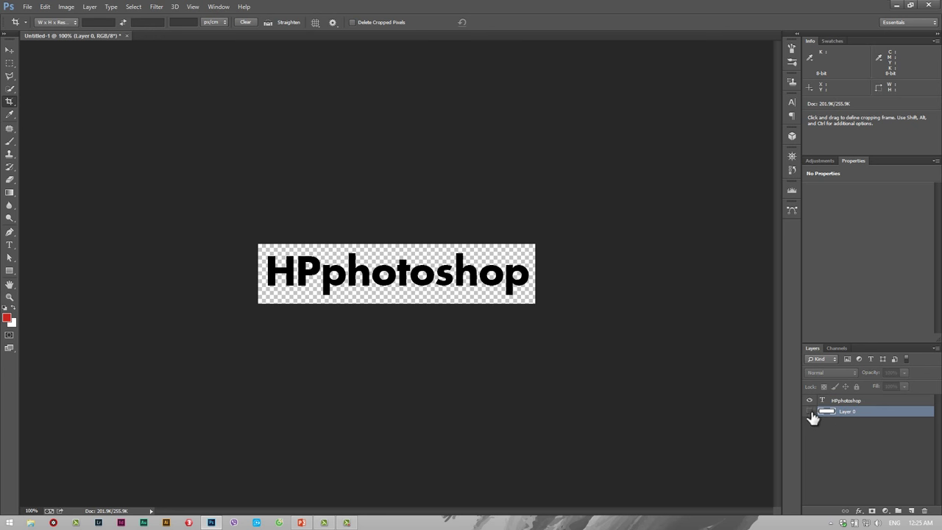
left_click(858, 402)
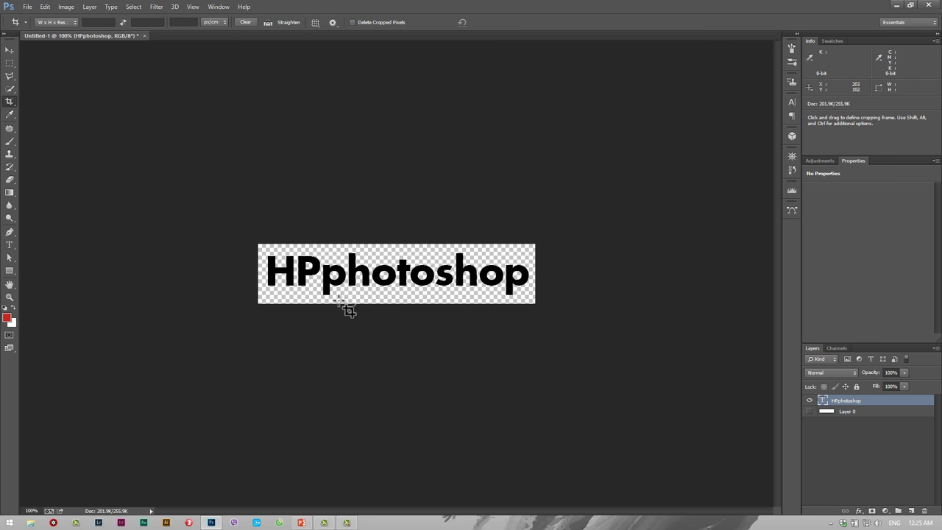
Step: Set up Save As for Untitled-1.png in PNG format on the Desktop
left_click(27, 6)
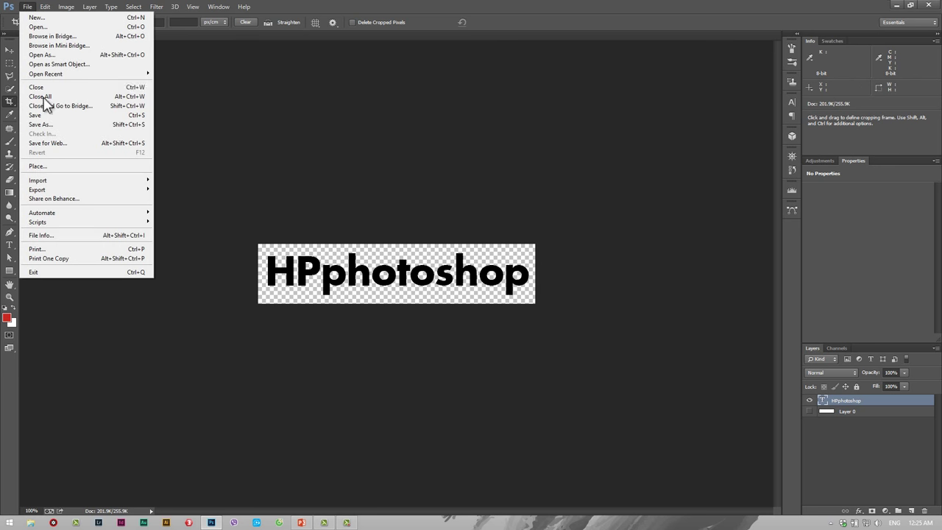
left_click(69, 125)
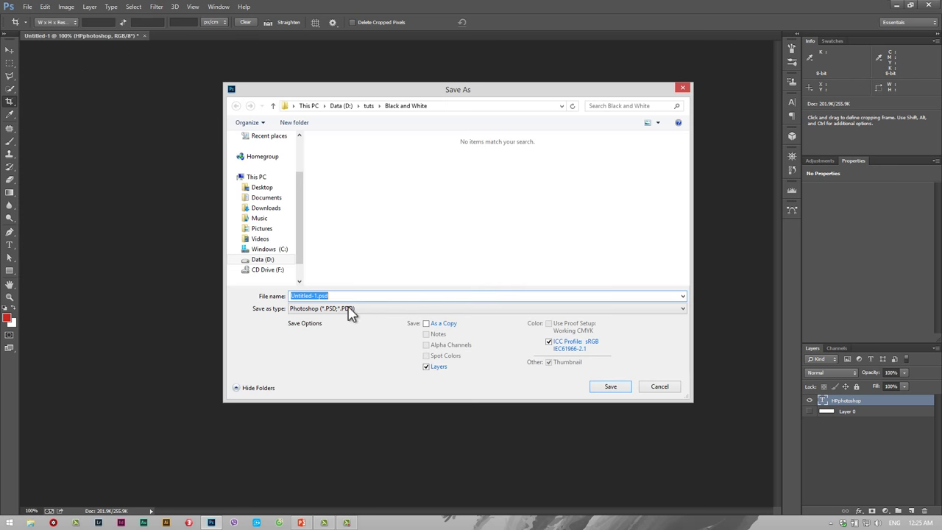
left_click(345, 309)
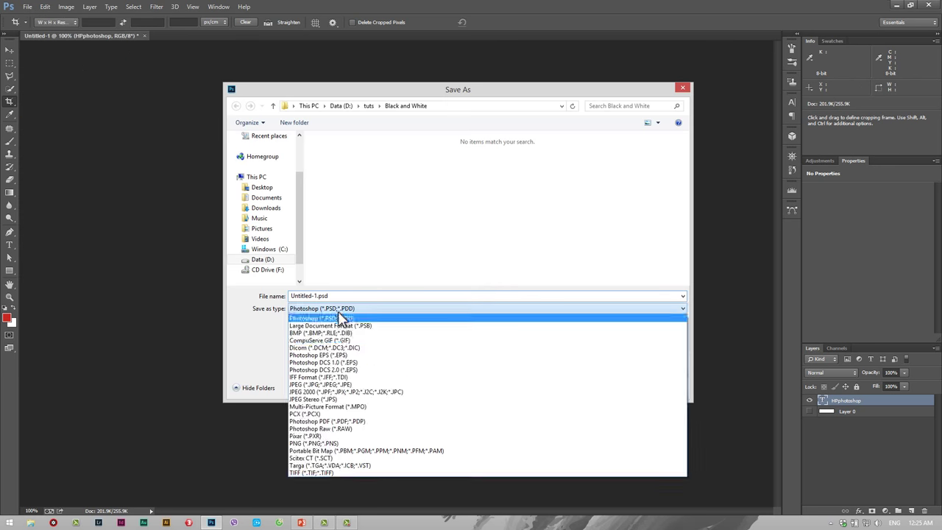
left_click(330, 444)
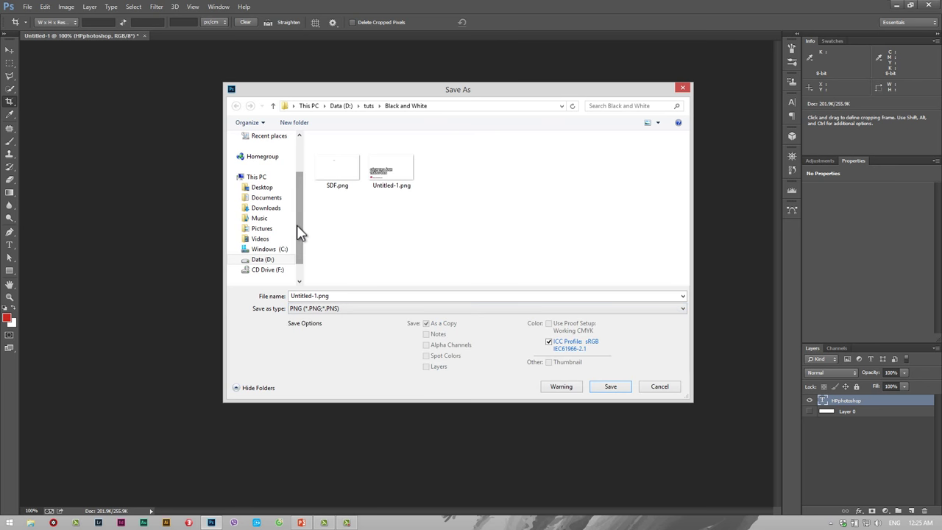
scroll(300, 234, "down", 1)
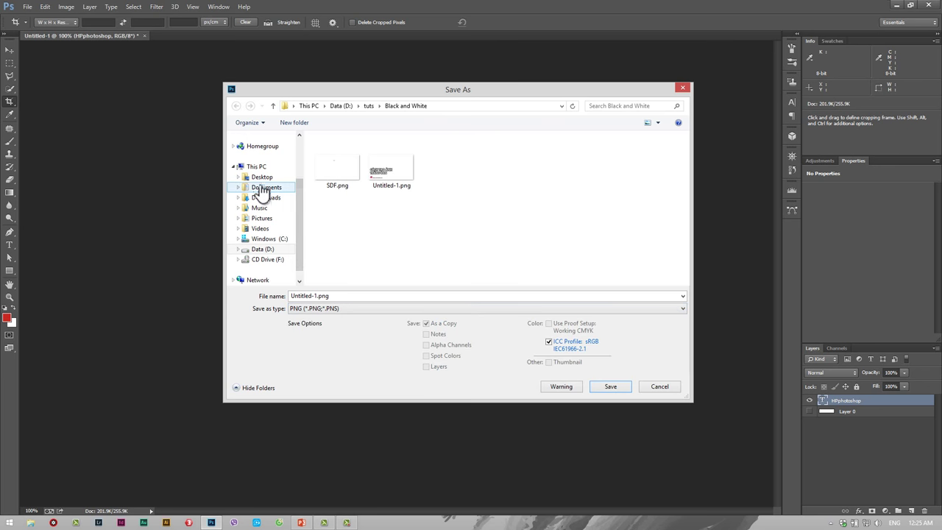
left_click_drag(416, 96, 636, 133)
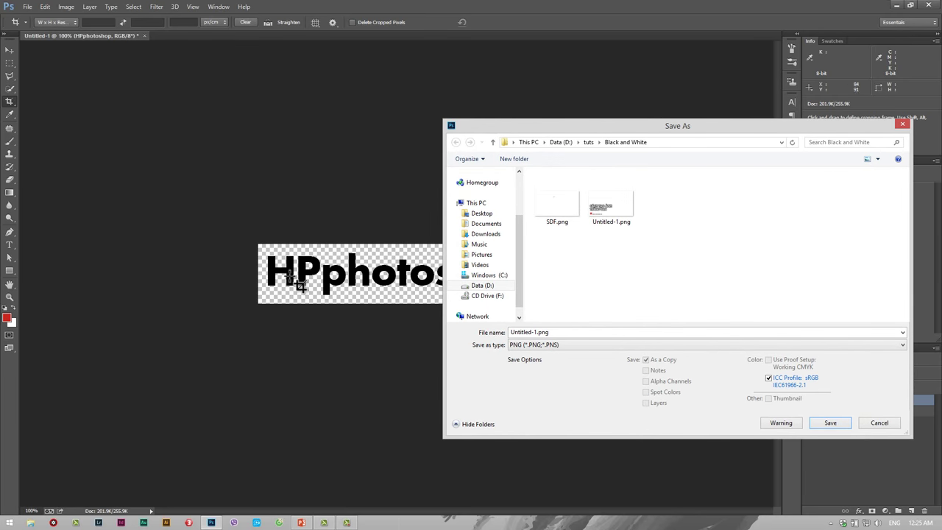
left_click(482, 214)
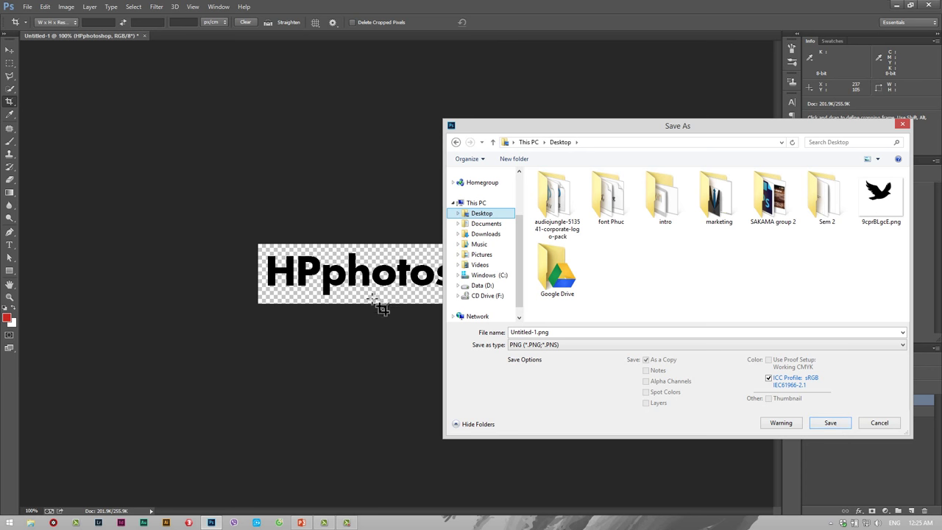
left_click_drag(634, 127, 627, 112)
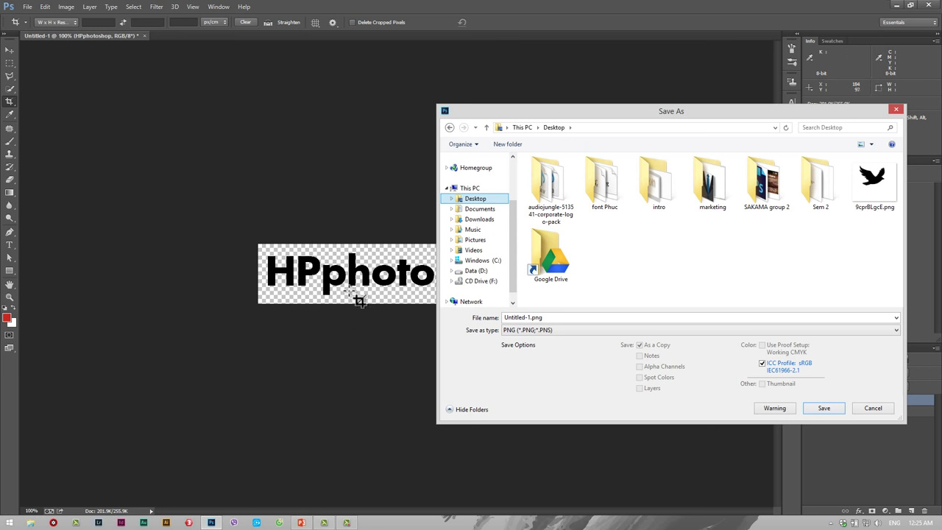
Step: Save Untitled-1.png, accept the PNG options, and minimize Photoshop to return to PowerPoint
left_click(827, 410)
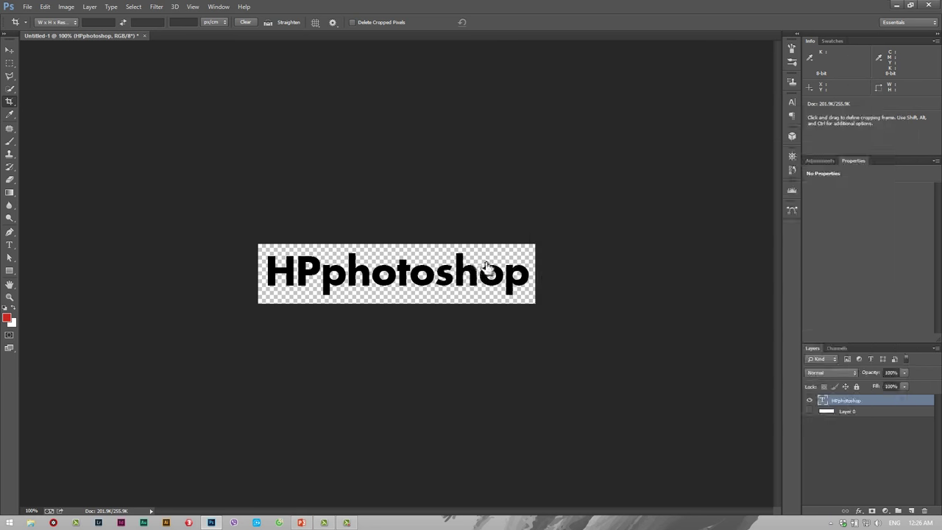
left_click(516, 165)
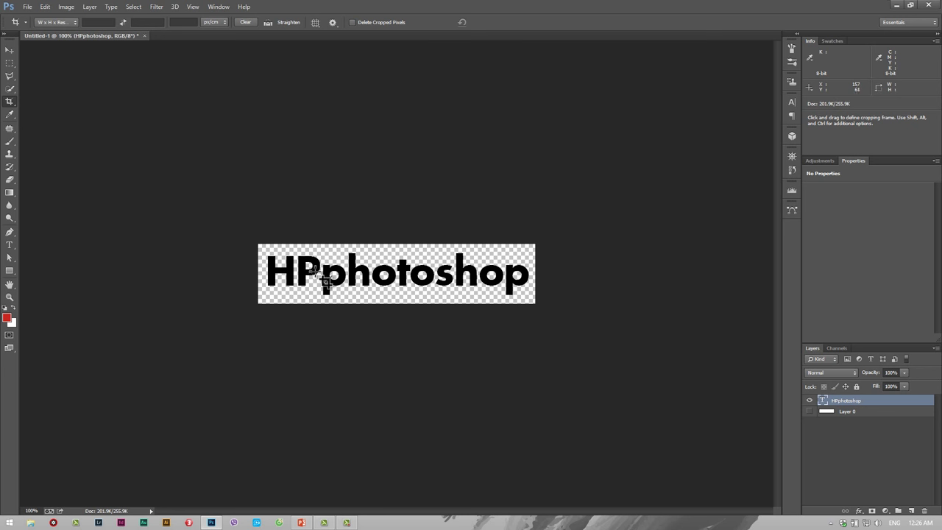
left_click(9, 244)
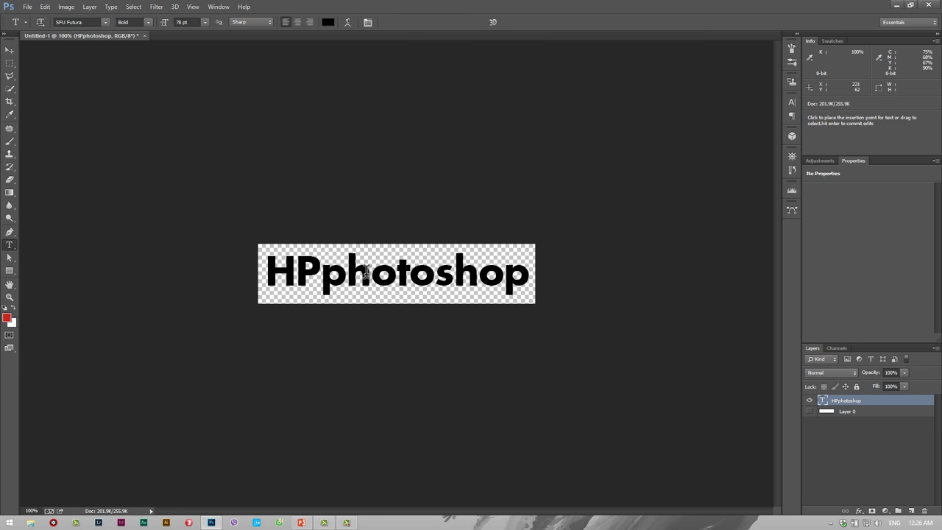
left_click(896, 7)
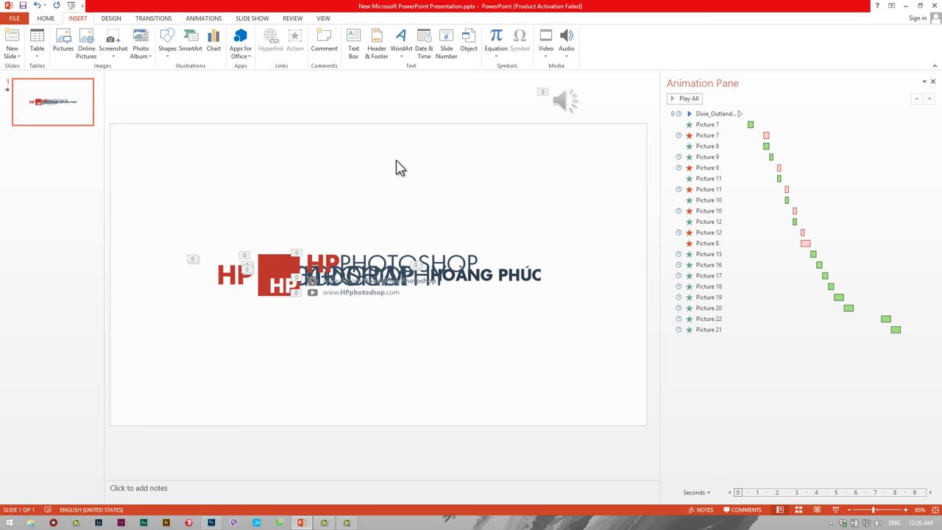
Step: Create a new blank presentation from the templates view
left_click(11, 17)
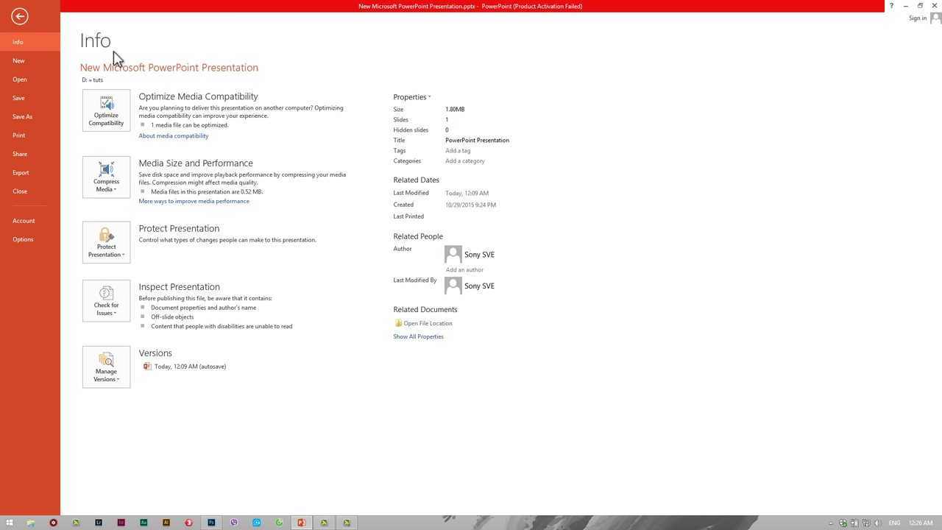
left_click(28, 60)
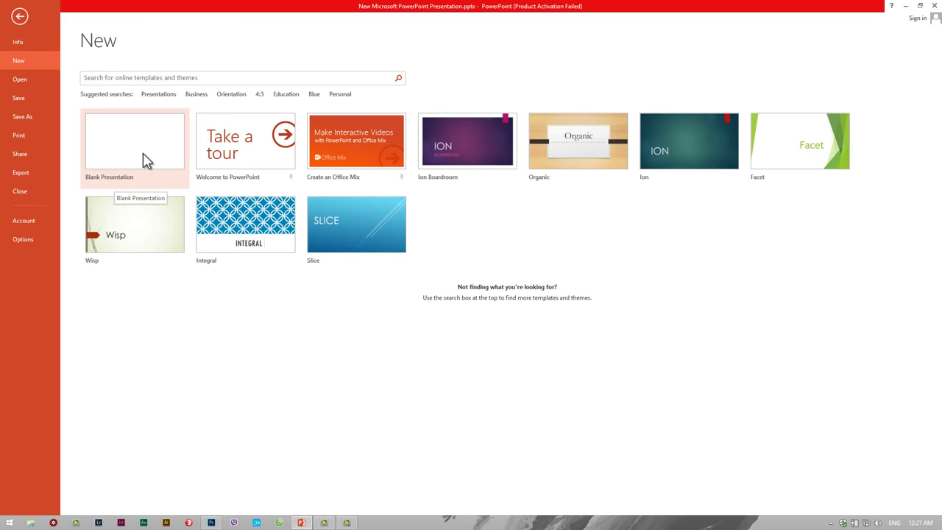
left_click(145, 160)
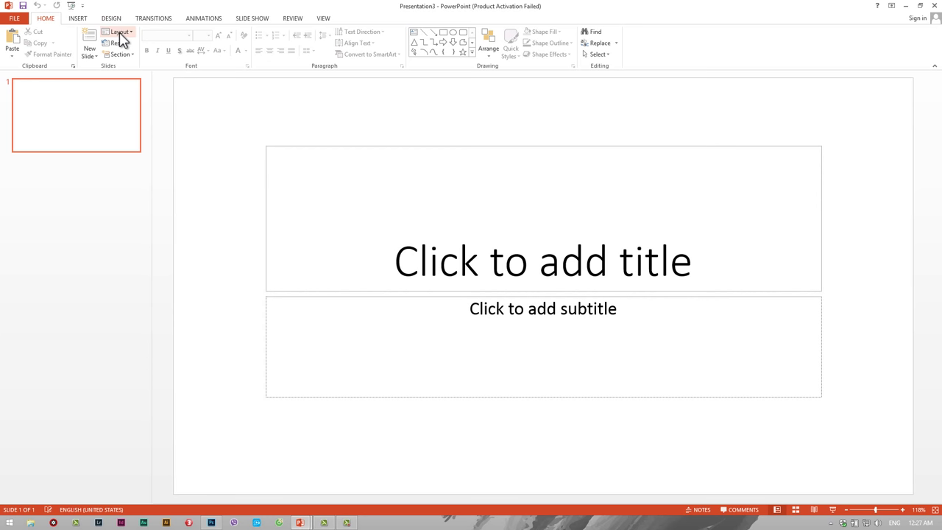
Step: Delete the title and subtitle placeholders to leave an empty slide, then close Presentation3
left_click(119, 32)
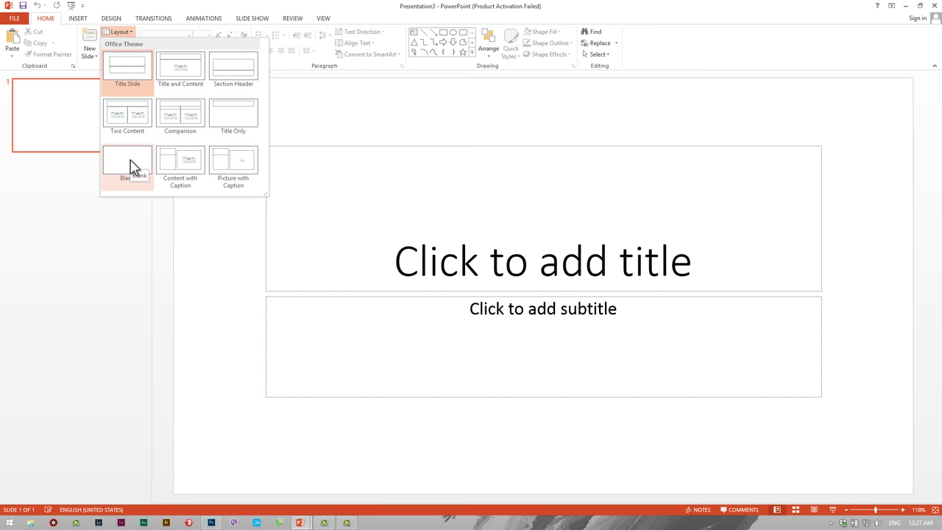
left_click(443, 147)
left_click(446, 146)
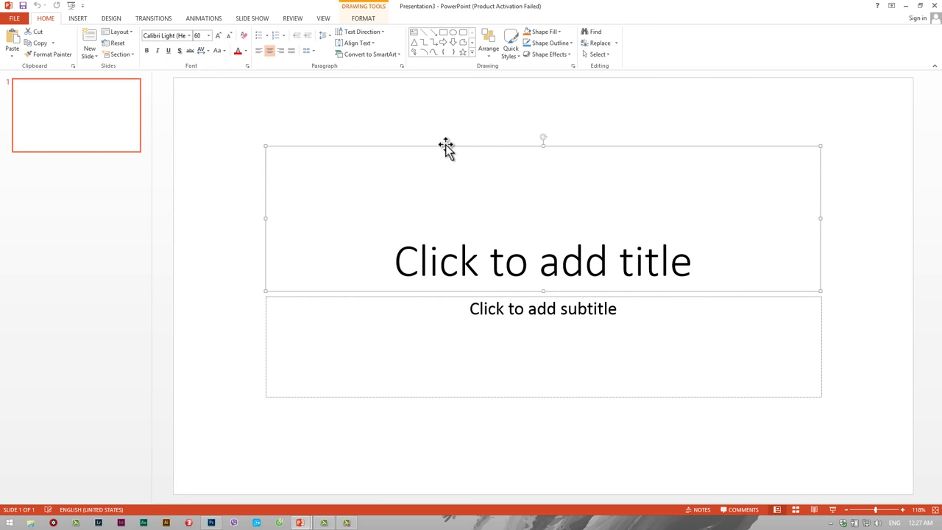
key("Delete")
left_click(473, 295)
key("Delete")
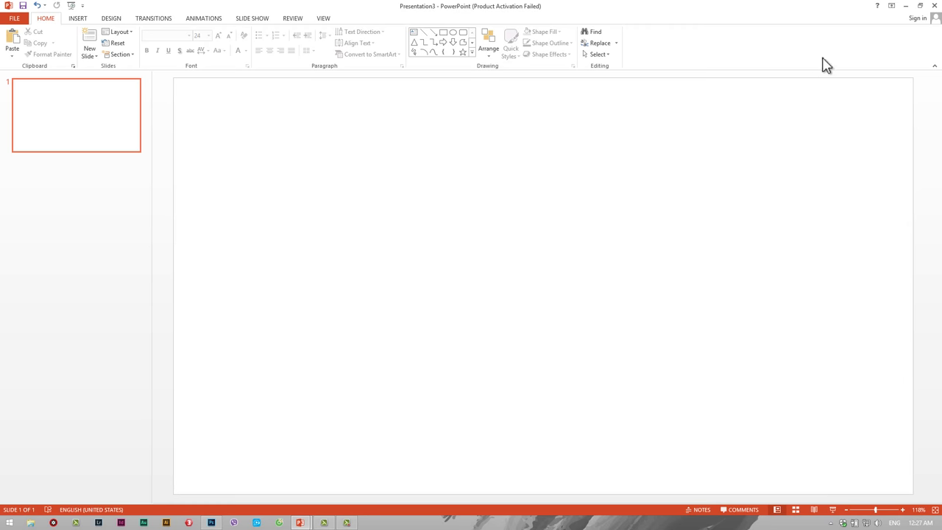
left_click(906, 6)
Step: Minimize PowerPoint and open the intro folder, moving its window to the upper left
left_click(906, 6)
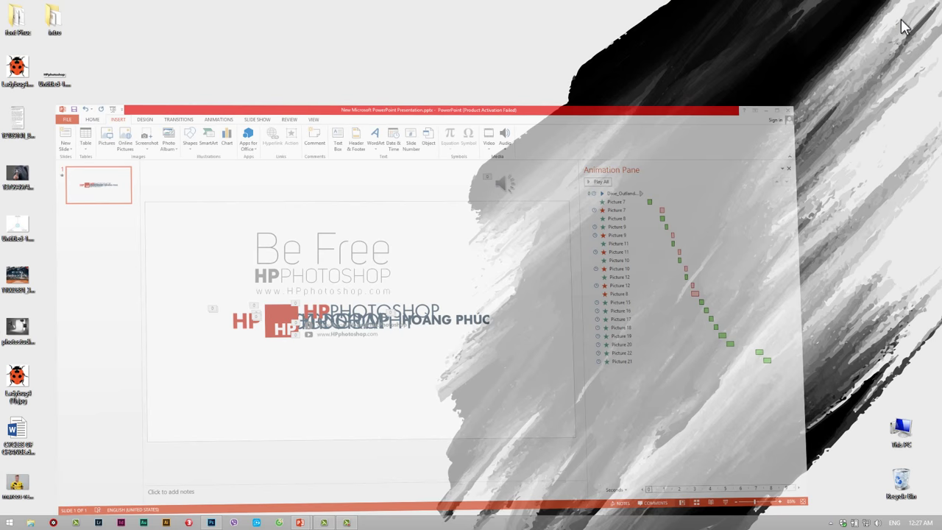
double_click(51, 22)
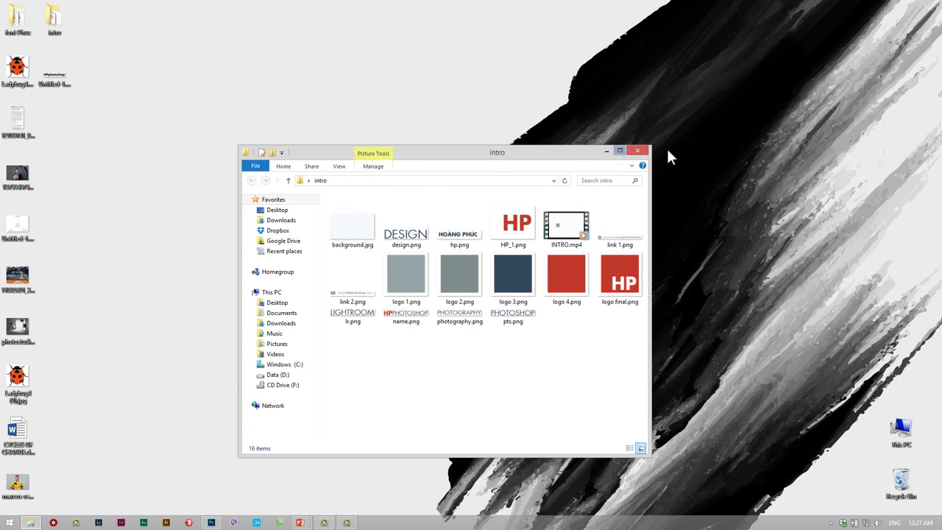
left_click_drag(558, 159, 590, 132)
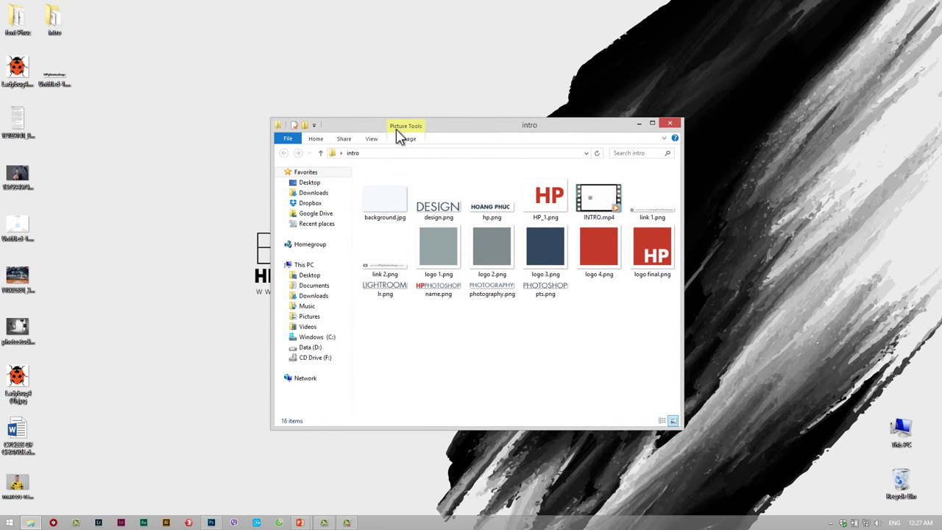
left_click_drag(458, 134, 306, 86)
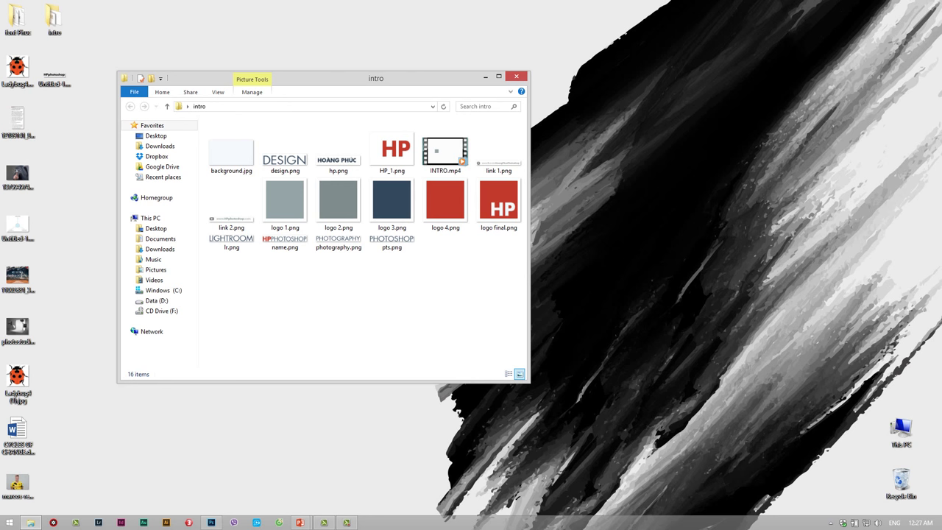
Step: Open the audiojungle-513541-corporate-logo-pack folder beside intro and select Good Result logo.wav
left_click_drag(484, 291, 606, 240)
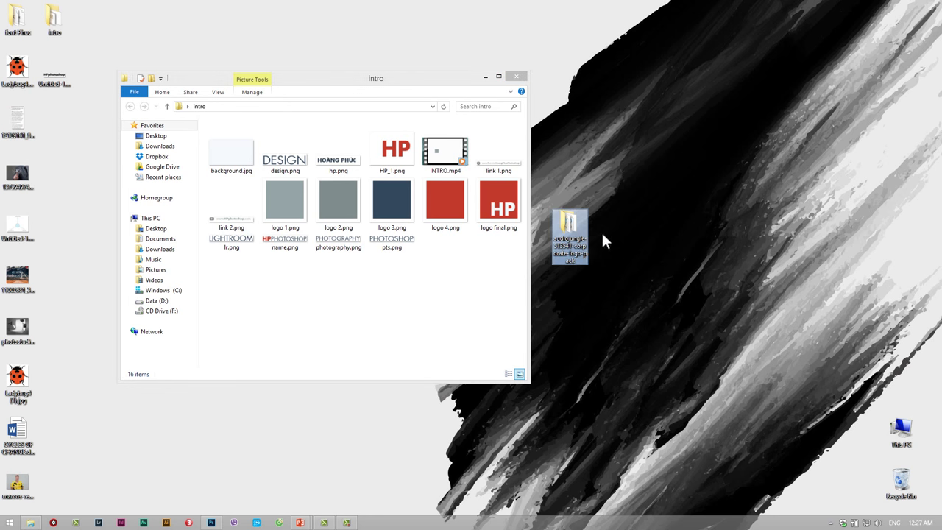
double_click(568, 222)
left_click_drag(326, 96, 681, 105)
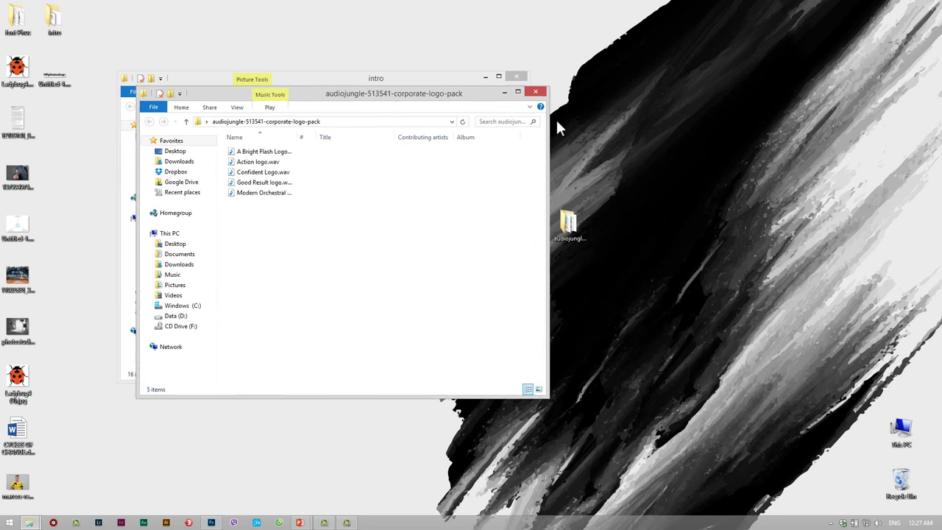
left_click_drag(421, 82, 373, 104)
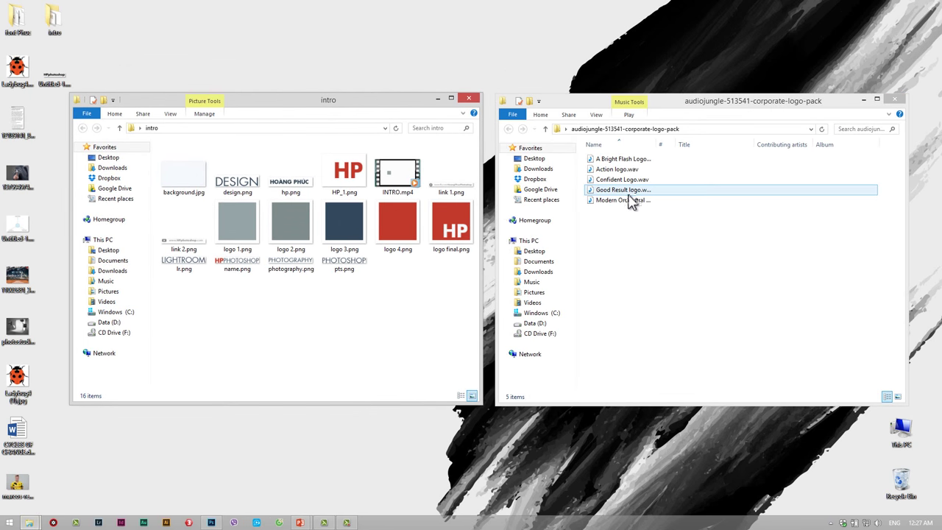
left_click(625, 192)
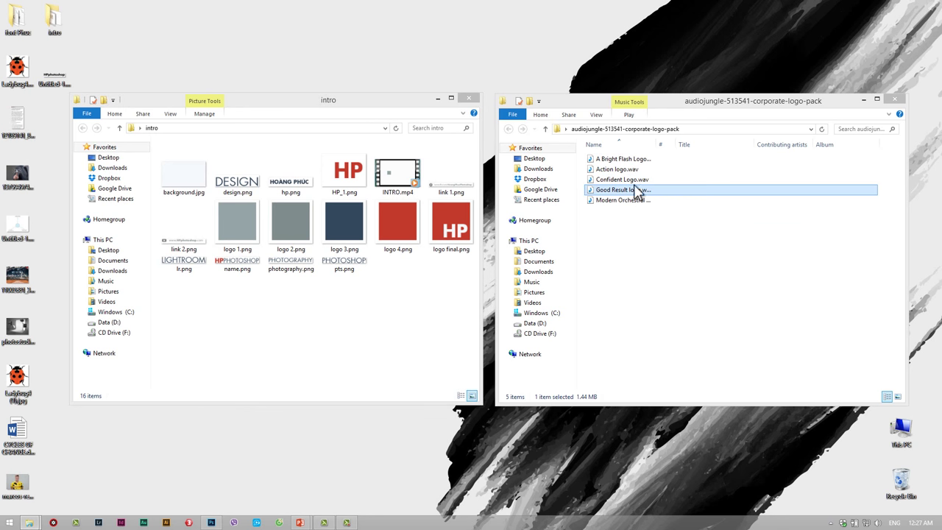
left_click_drag(655, 145, 696, 145)
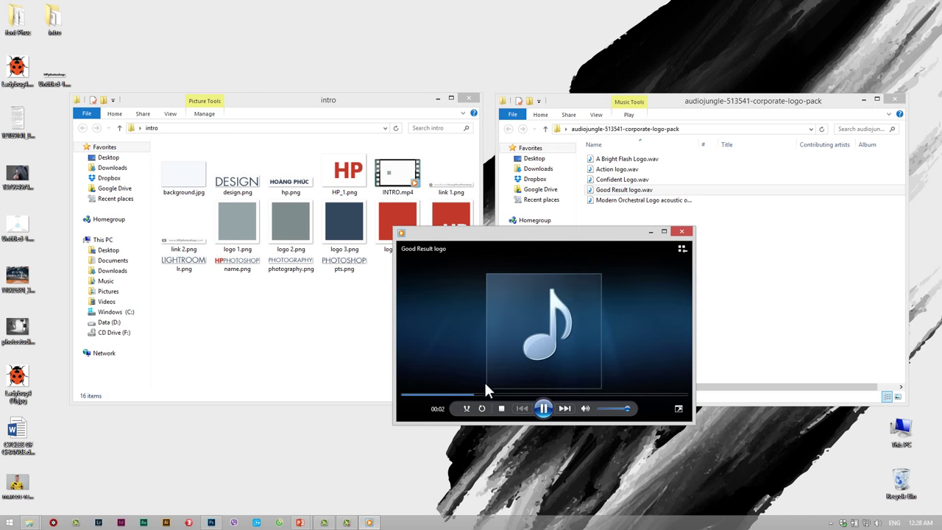
Step: Pause and close Media Player, then replay Good Result logo.wav from the logo pack folder
left_click(543, 408)
left_click(682, 232)
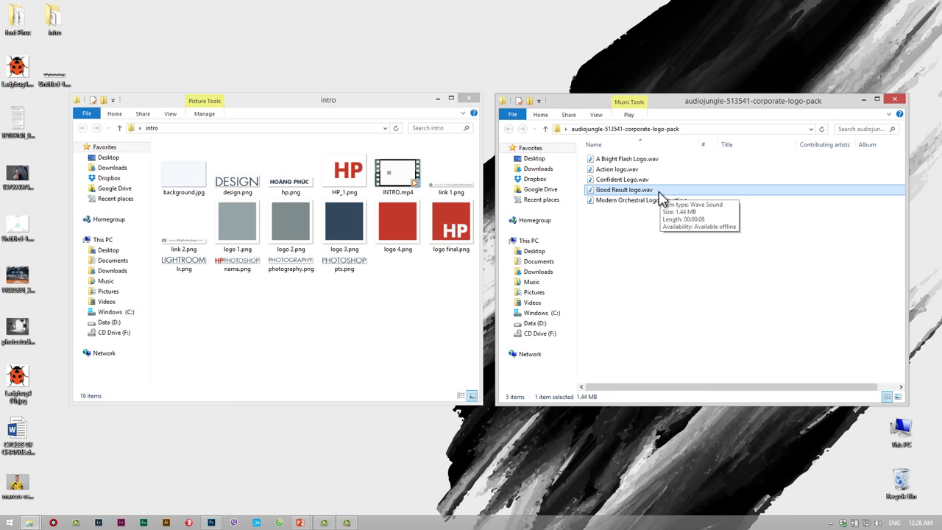
double_click(660, 191)
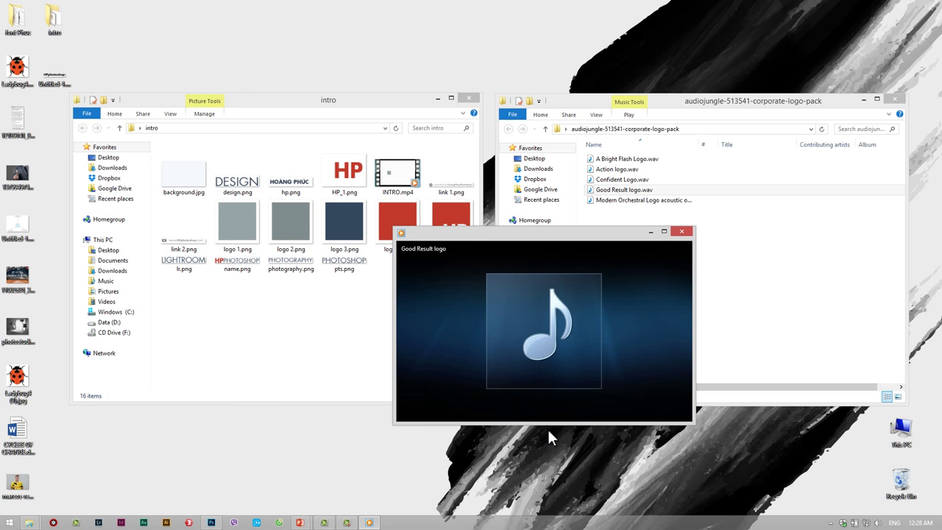
Step: Pause the track, move the player up-left, and replay briefly from about 00:04
mouse_move(546, 409)
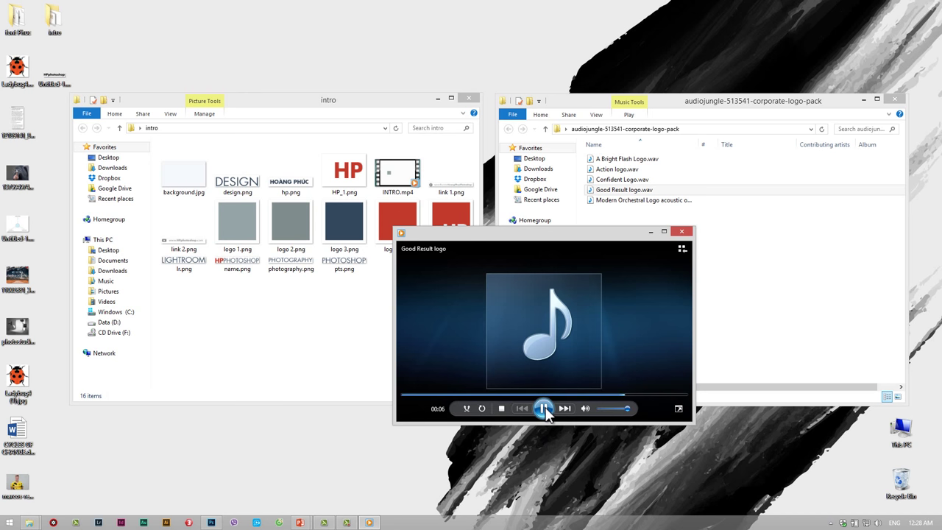
left_click(544, 408)
mouse_move(582, 234)
left_mouse_down()
mouse_move(493, 171)
mouse_move(469, 181)
left_mouse_up()
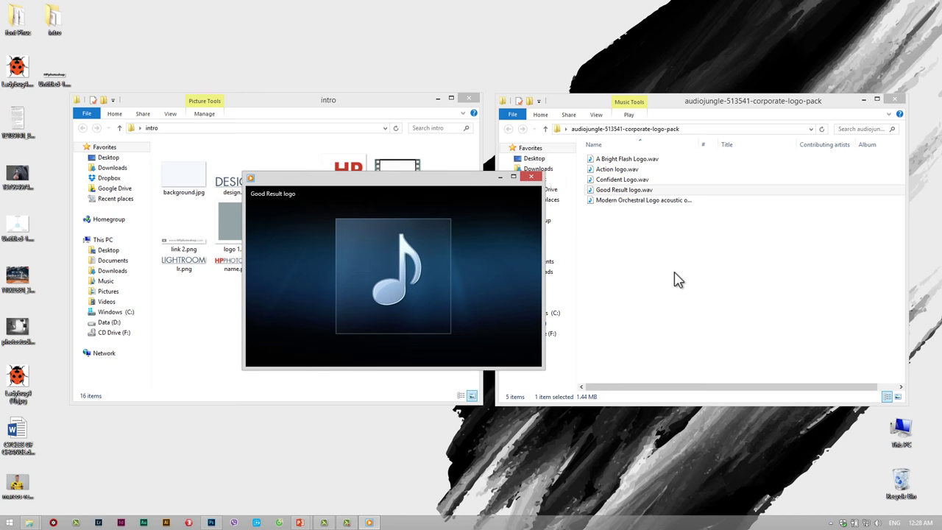
mouse_move(345, 284)
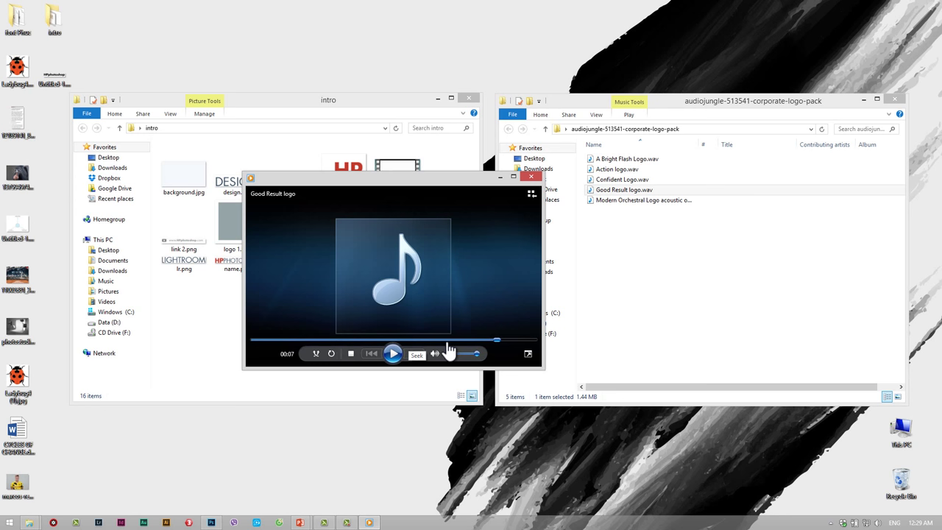
left_click(406, 340)
left_click(393, 353)
left_click(394, 354)
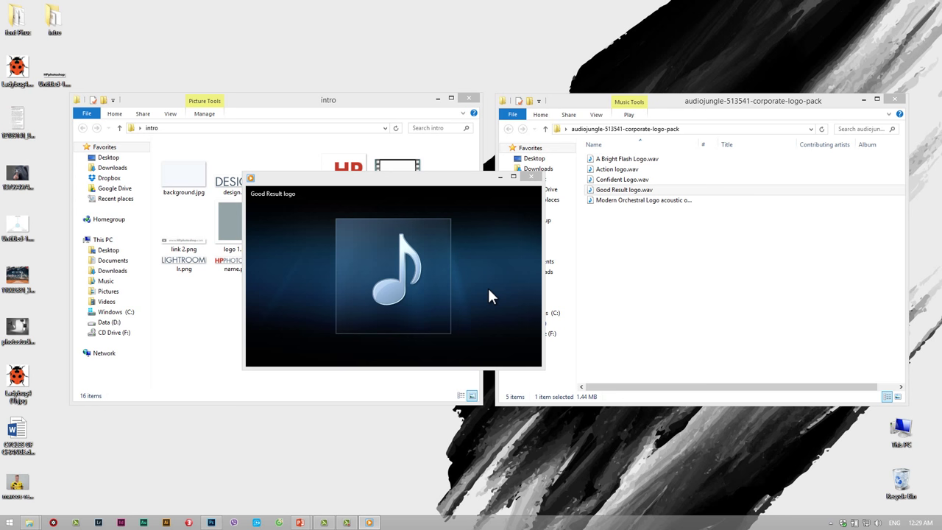
Step: Rewind Good Result logo.wav to the very beginning and play it, pausing at 00:04
mouse_move(354, 345)
mouse_move(459, 343)
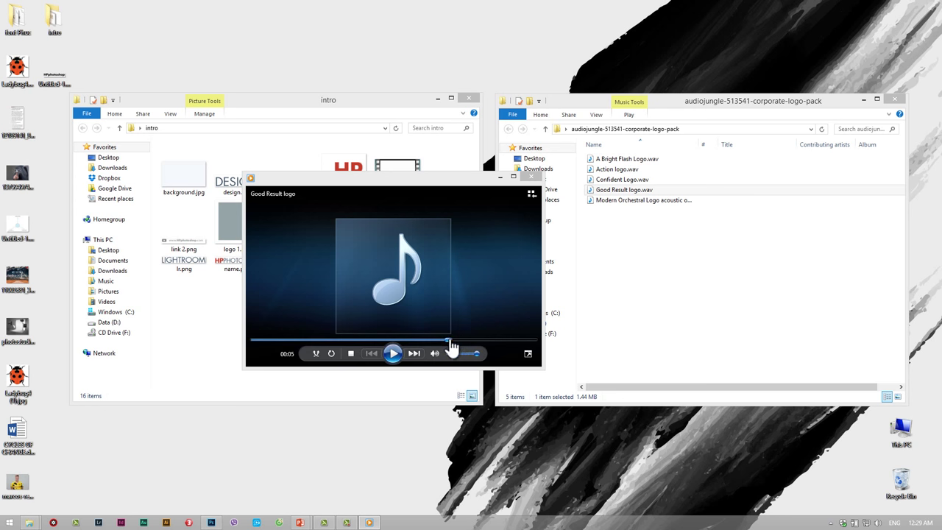
left_click(394, 355)
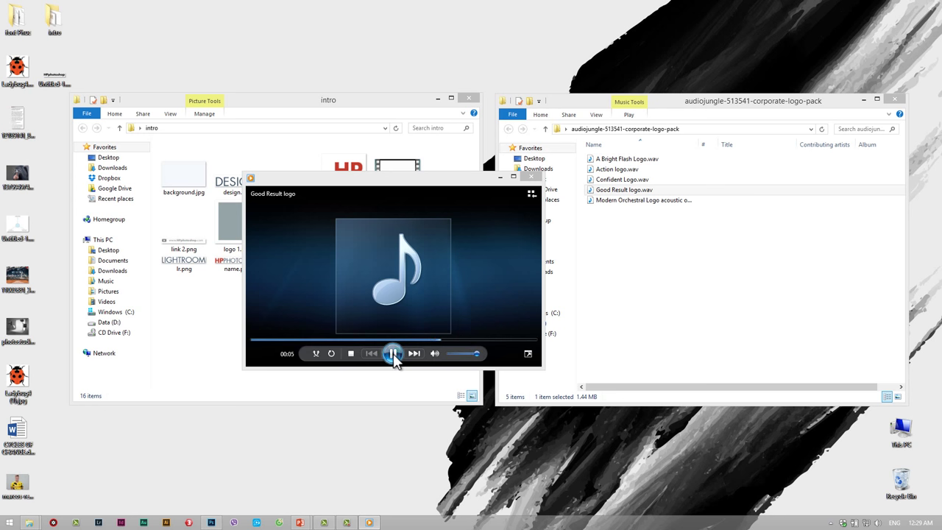
left_click(394, 355)
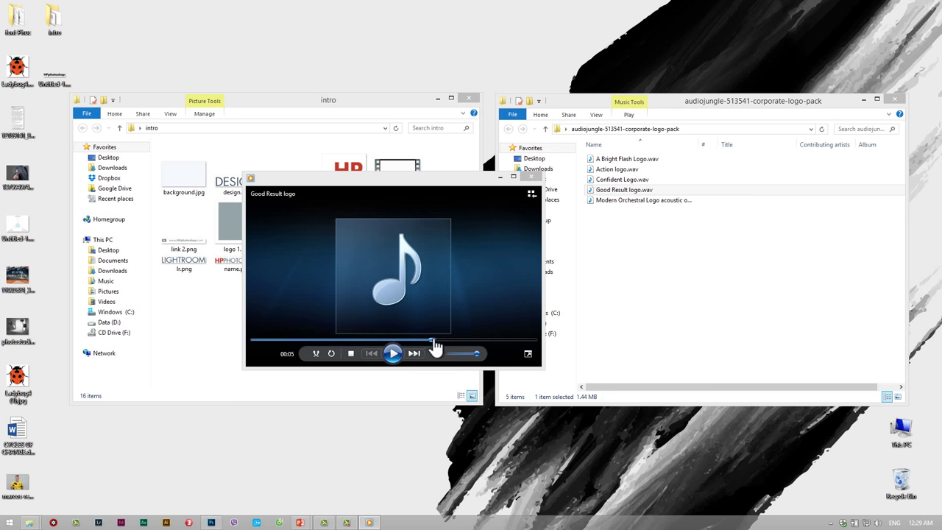
left_click_drag(435, 340, 430, 340)
left_click_drag(434, 354, 258, 355)
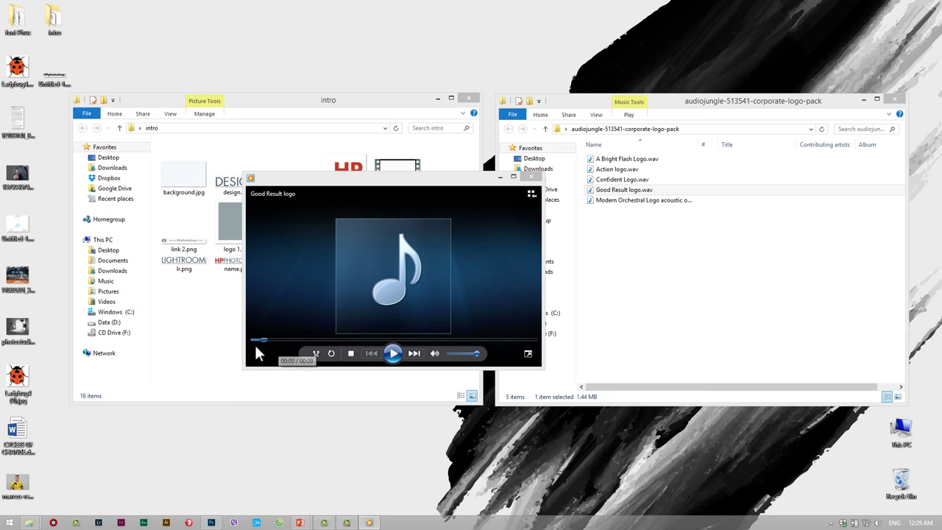
left_click(393, 354)
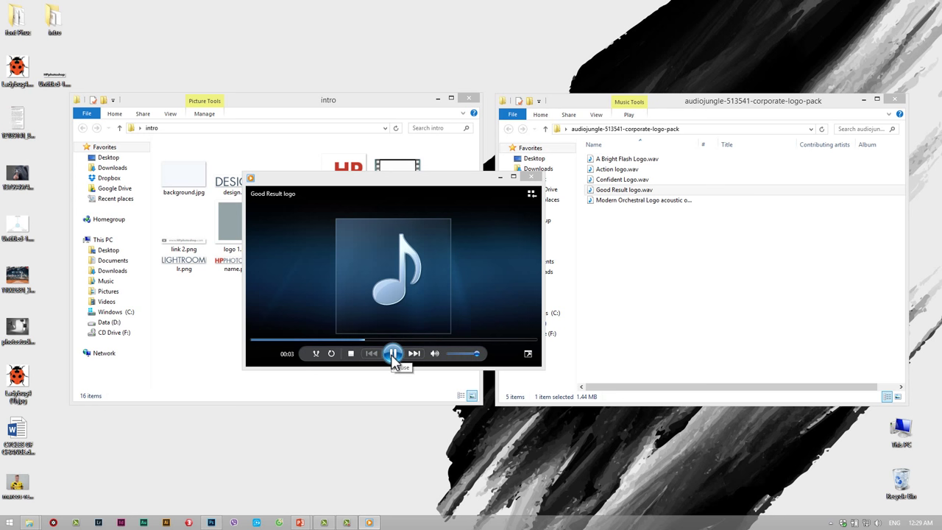
left_click(393, 354)
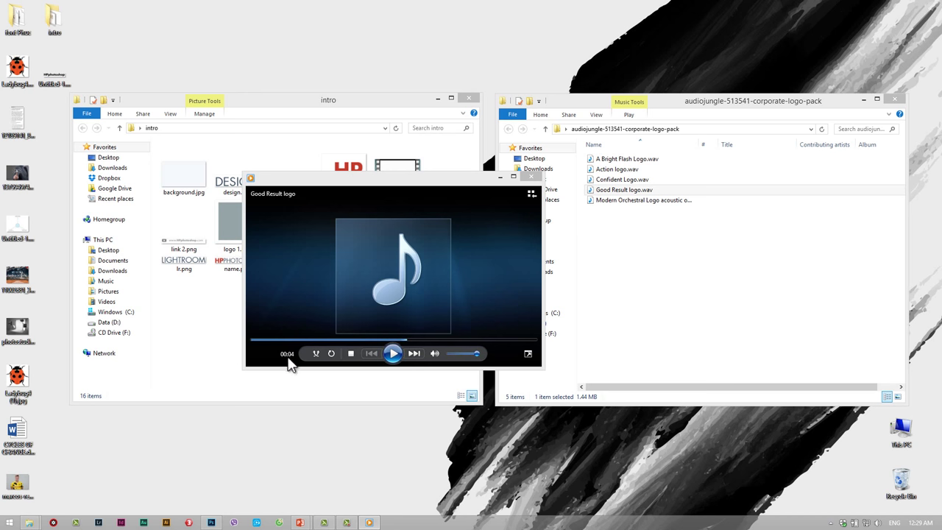
Step: Move the paused player beside the intro and logo pack folders
left_click_drag(446, 180, 680, 144)
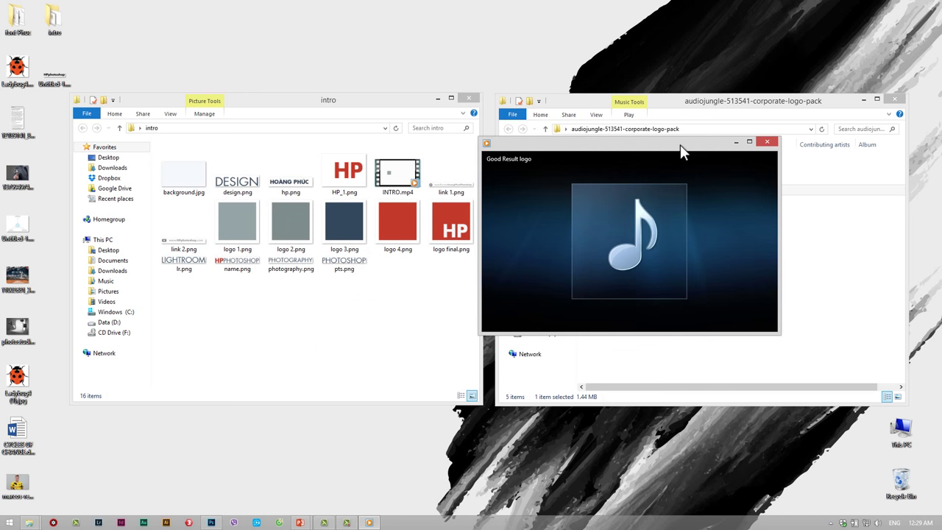
mouse_move(573, 272)
mouse_move(597, 262)
Step: Close the animated HP logo presentation, choosing Don't Save
mouse_move(300, 521)
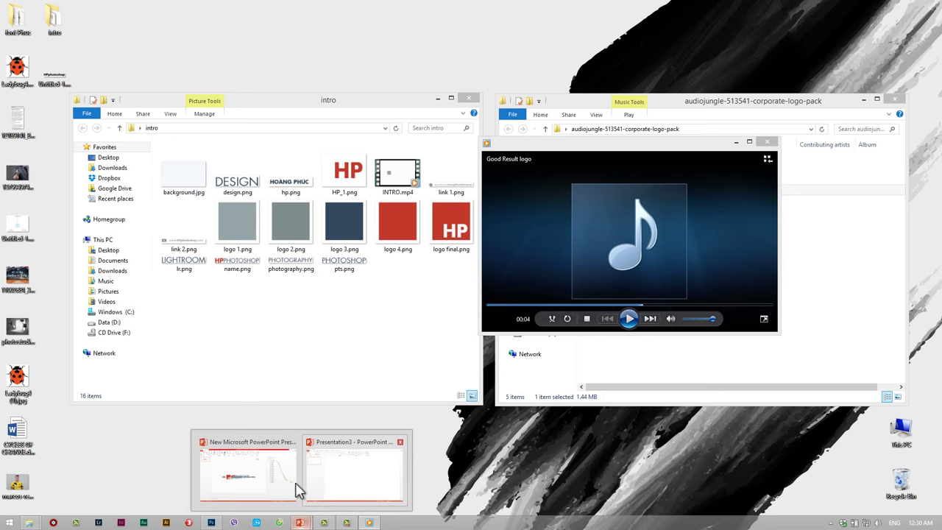
left_click(298, 489)
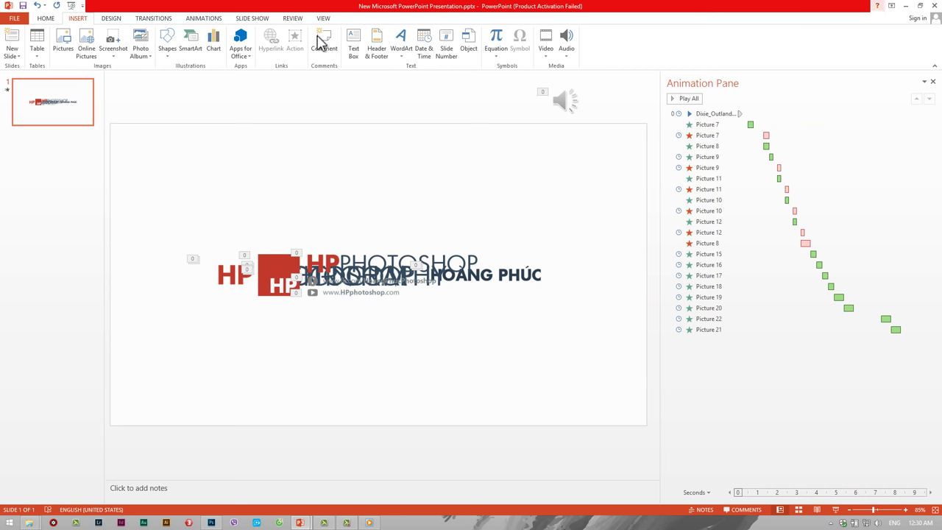
left_click(934, 6)
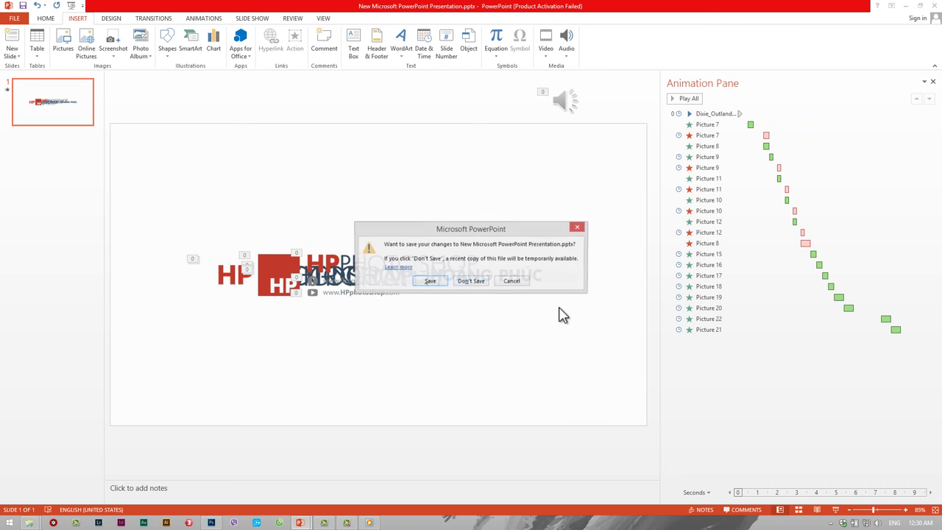
left_click(472, 283)
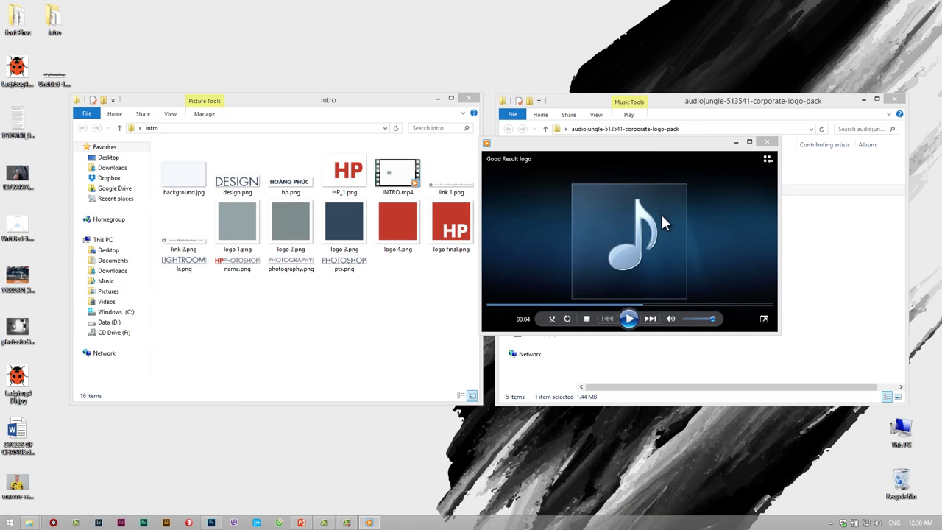
Step: Close Media Player and drag Good Result logo.wav from Explorer onto the PowerPoint slide
left_click_drag(650, 151, 537, 174)
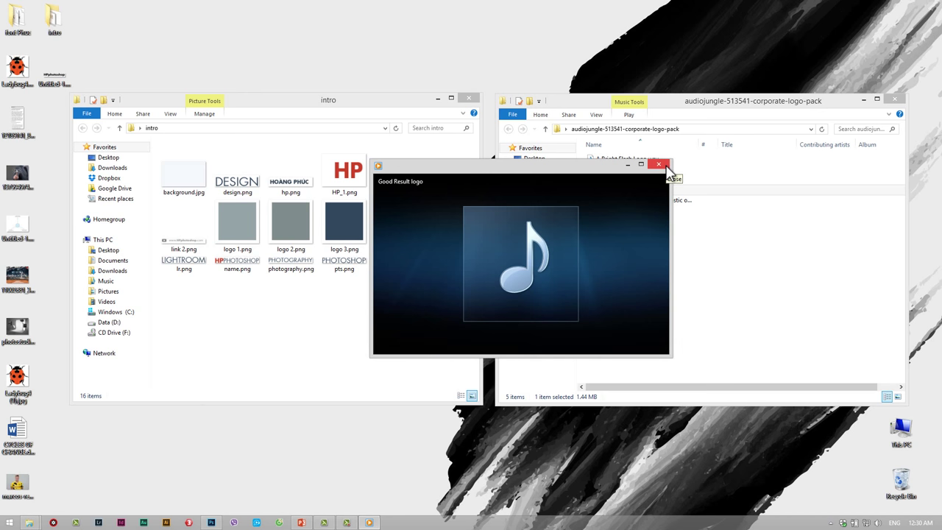
left_click(666, 168)
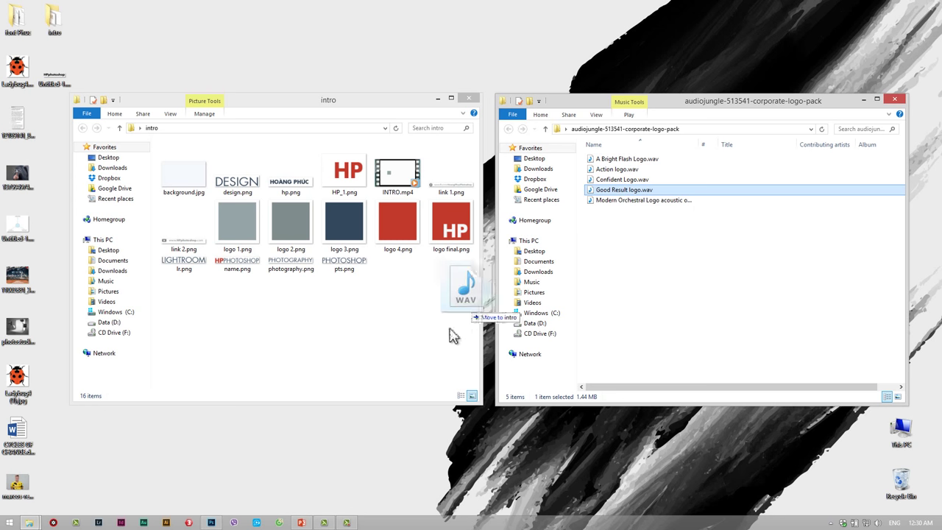
left_click_drag(624, 191, 631, 193)
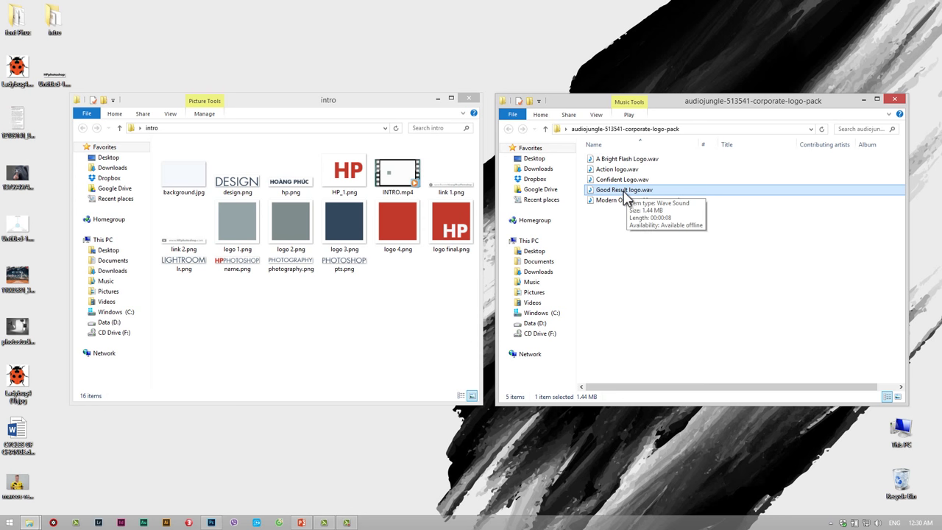
mouse_move(623, 194)
left_mouse_down()
mouse_move(352, 444)
mouse_move(496, 243)
left_mouse_up()
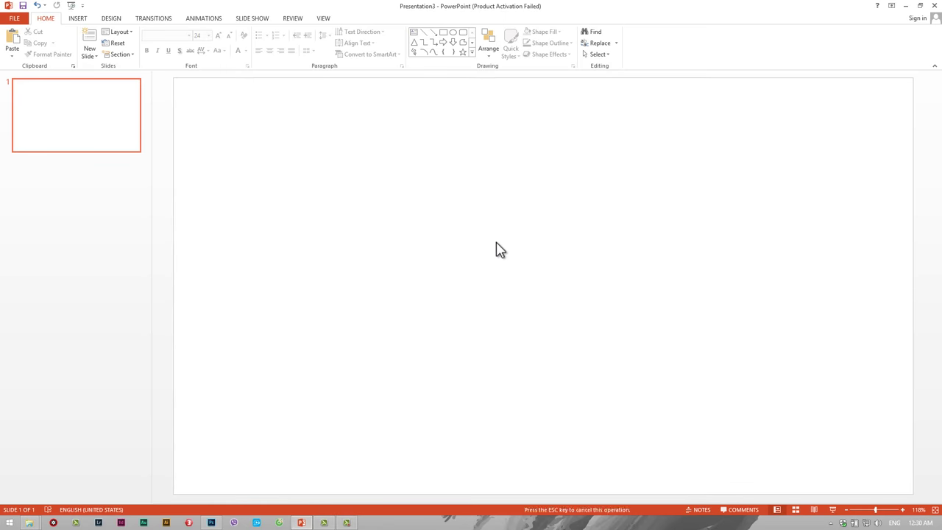
Step: Drop Good Result logo.wav on the slide and browse the Insert audio options without adding anything
left_click(446, 242)
left_click(519, 273)
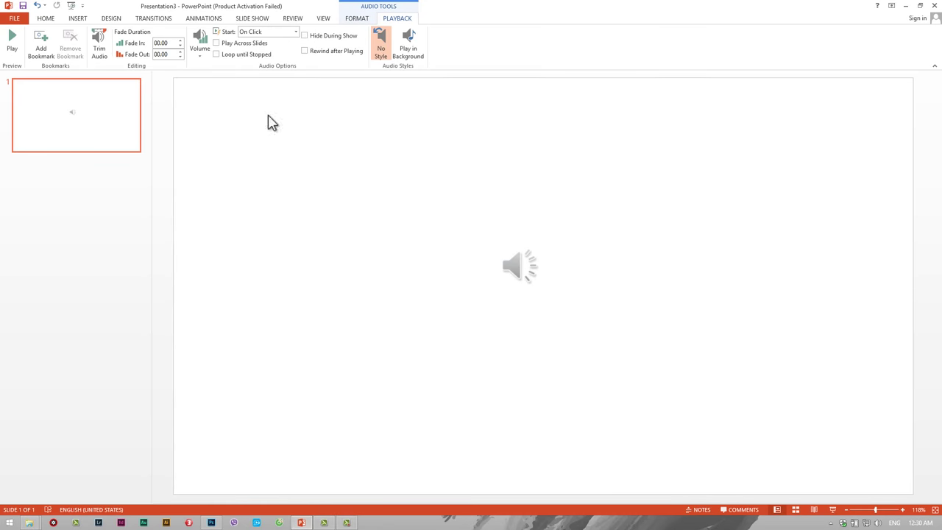
left_click(267, 120)
left_click(81, 18)
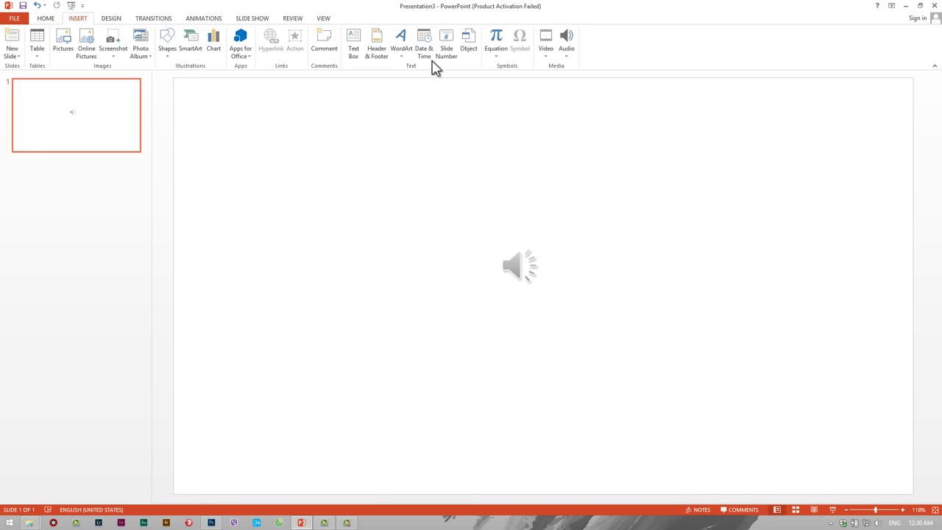
left_click(567, 57)
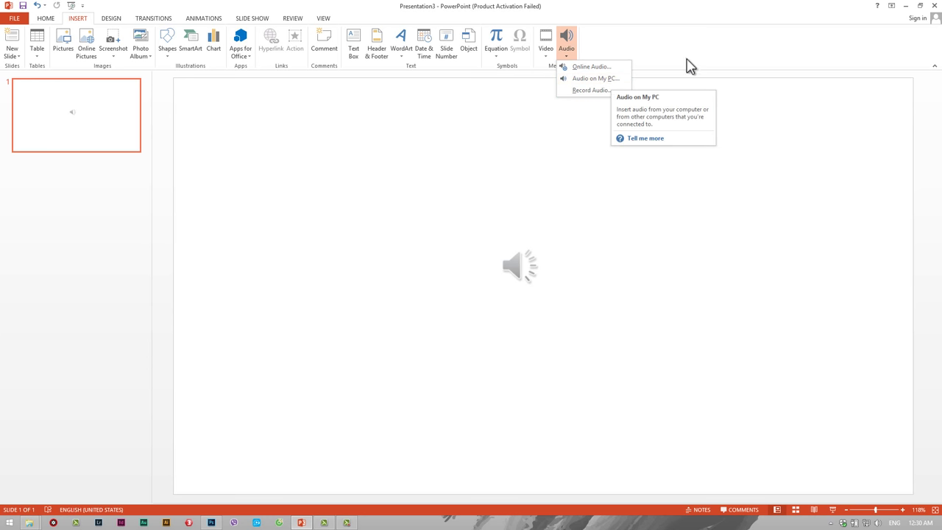
left_click(688, 60)
left_click(524, 268)
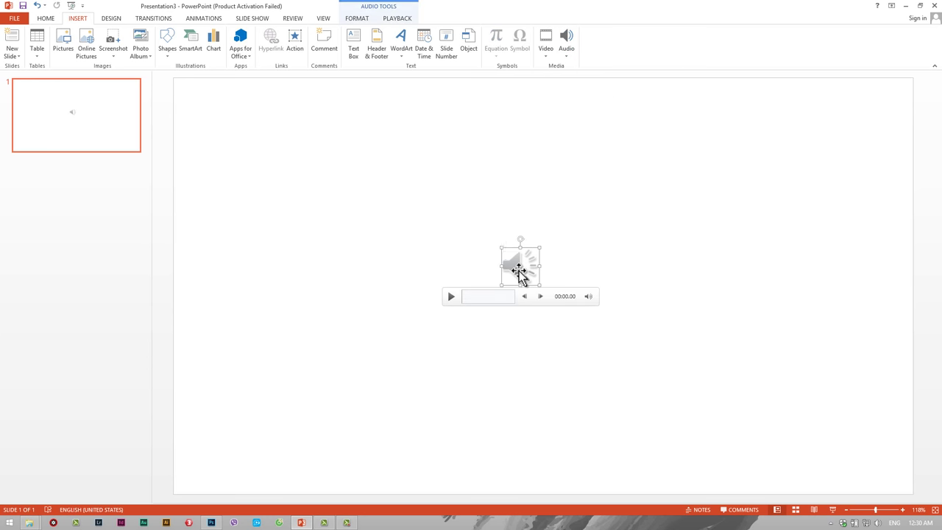
Step: Select the speaker icon and play the Good Result logo sound once to preview it
left_click(323, 20)
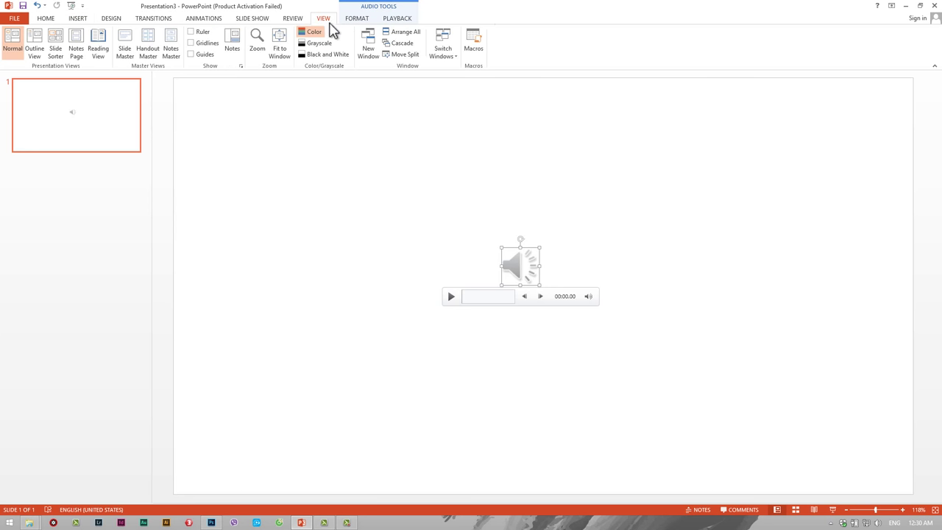
left_click(570, 236)
left_click(520, 265)
left_click(624, 255)
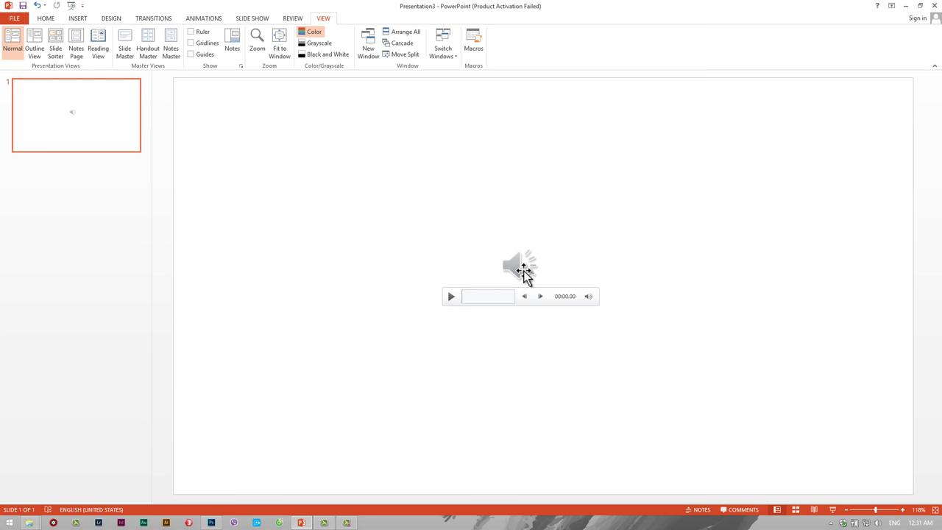
left_click(522, 267)
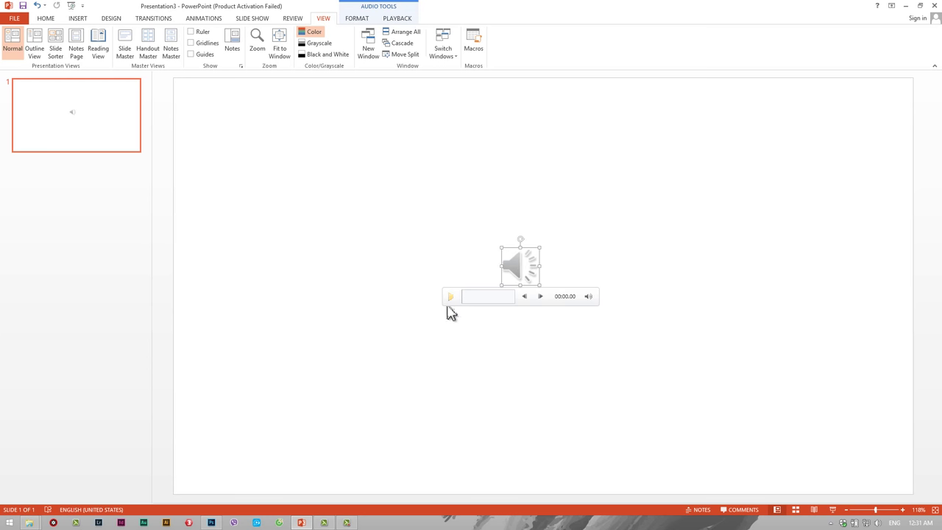
left_click(451, 296)
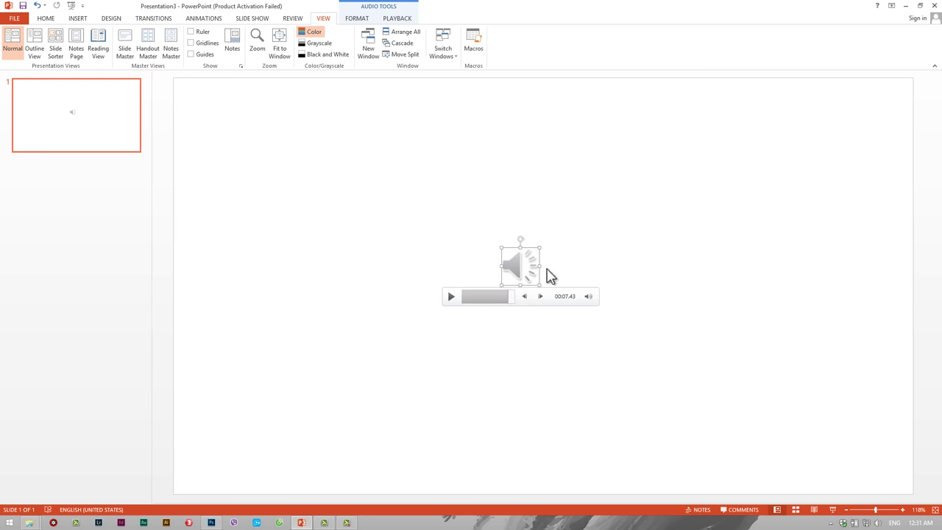
left_click(296, 200)
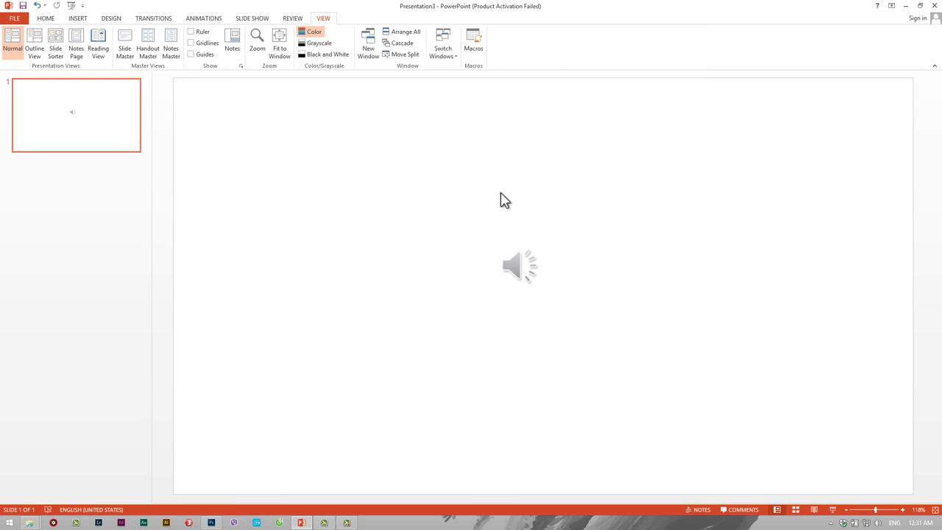
mouse_move(519, 270)
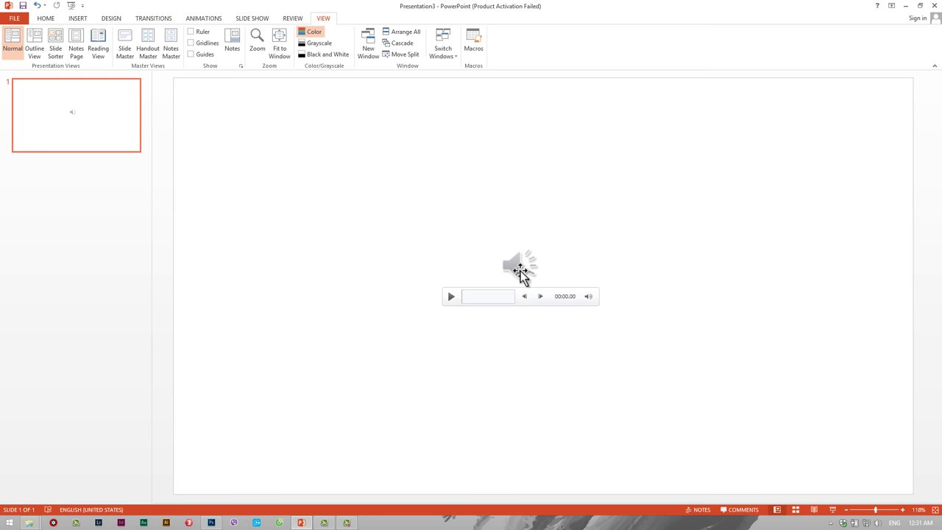
Step: Set the slide zoom to 100%
left_click(259, 56)
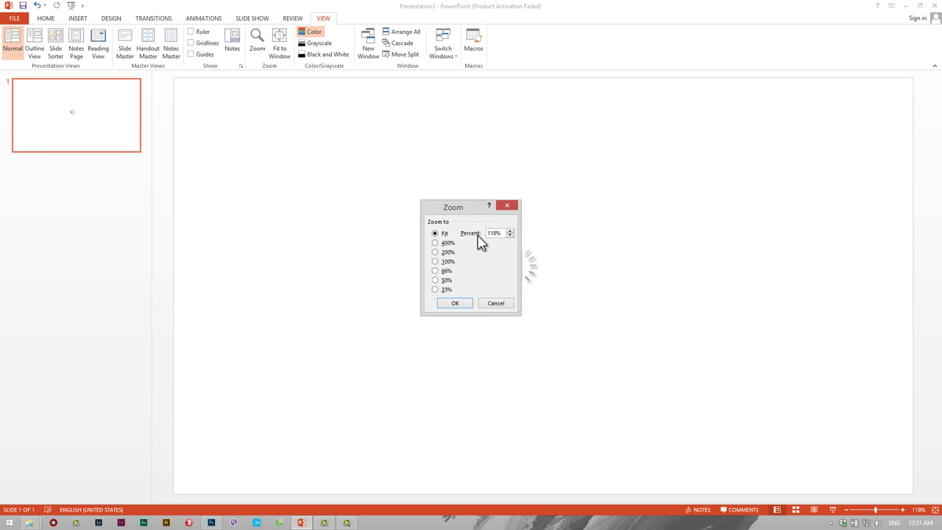
left_click(445, 262)
left_click(456, 302)
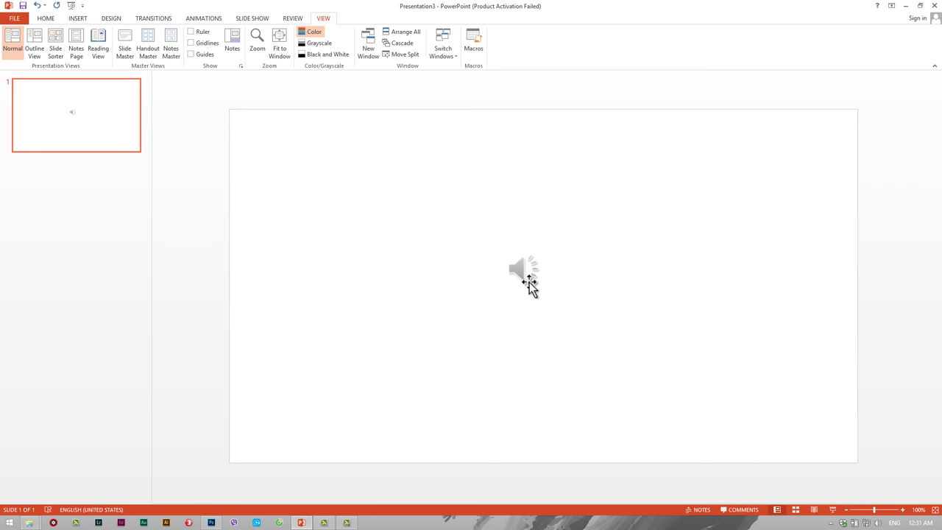
Step: Move the sound icon off the slide, above its top-right corner
left_click(524, 271)
left_click_drag(524, 257, 732, 94)
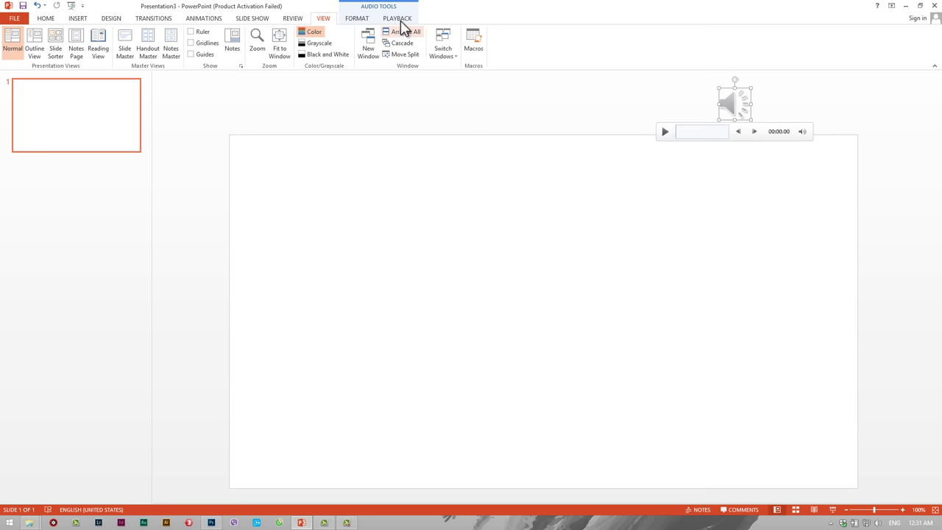
left_click(203, 19)
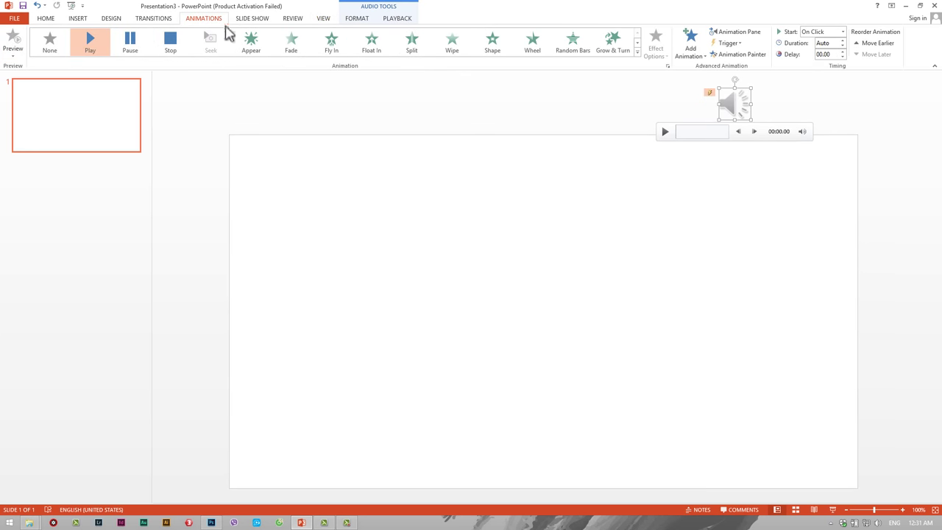
Step: In the Animation Pane, set the Good Result logo sound to Start With Previous
left_click(738, 32)
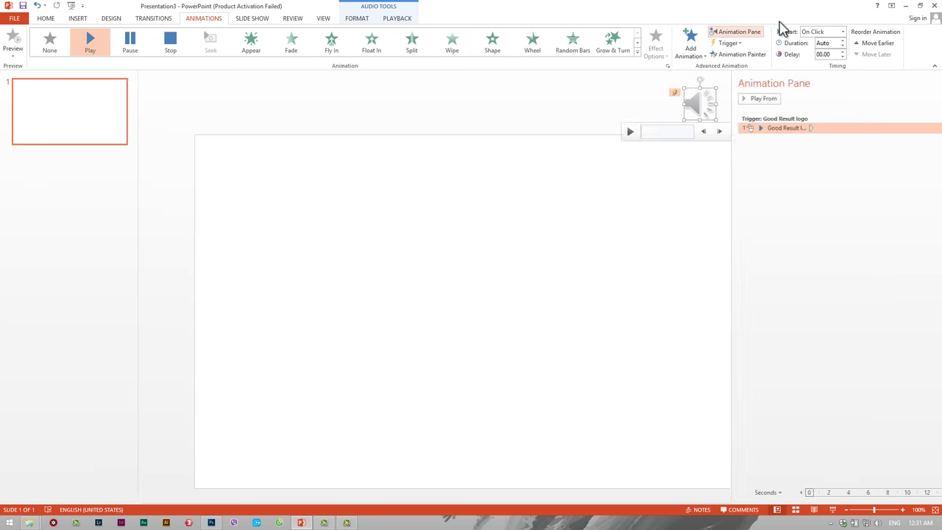
left_click(753, 248)
left_click(616, 96)
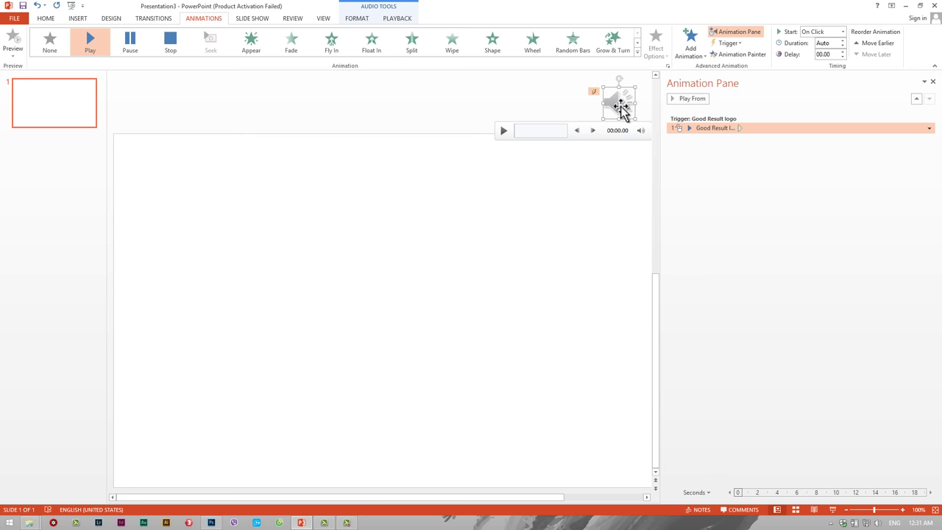
right_click(717, 131)
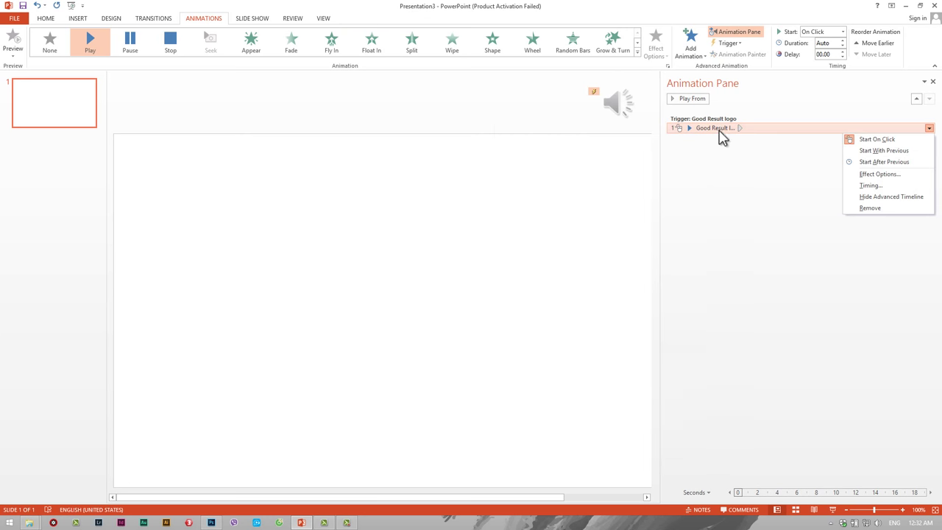
left_click(853, 150)
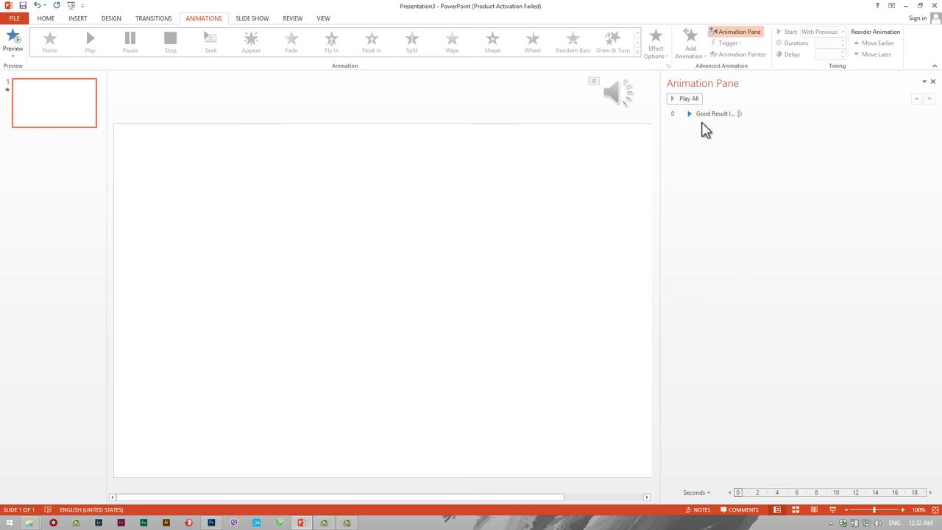
left_click(714, 156)
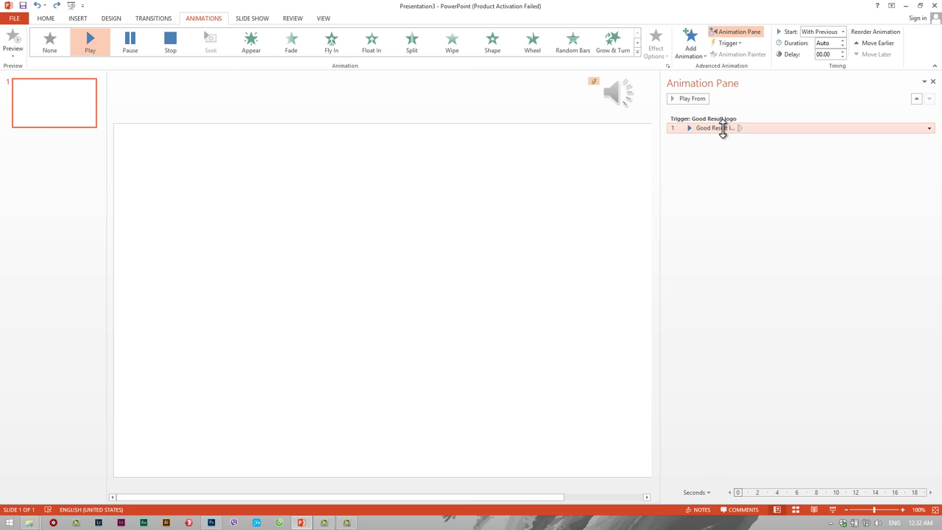
Step: Move the sound animation to the top of the list and preview the slide
mouse_move(723, 128)
left_mouse_down()
mouse_move(725, 118)
mouse_move(700, 111)
left_mouse_up()
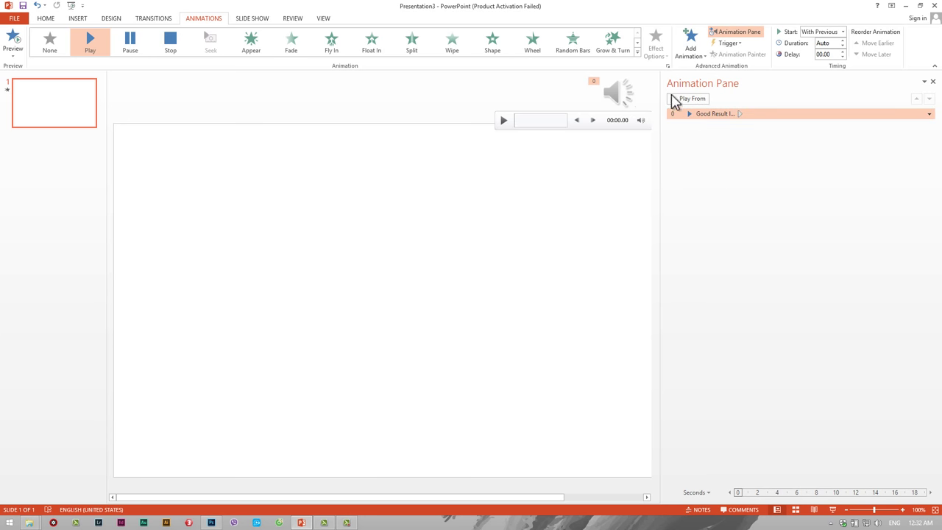
left_click(689, 99)
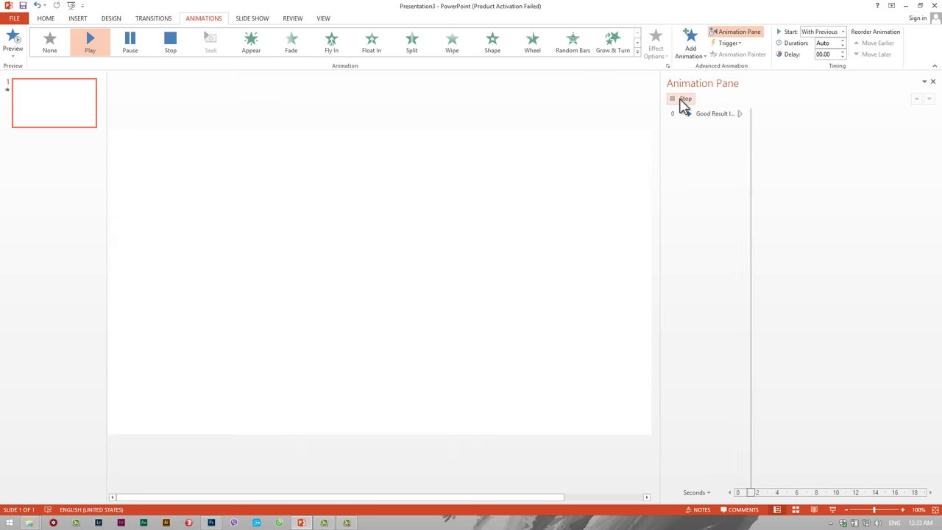
left_click(684, 101)
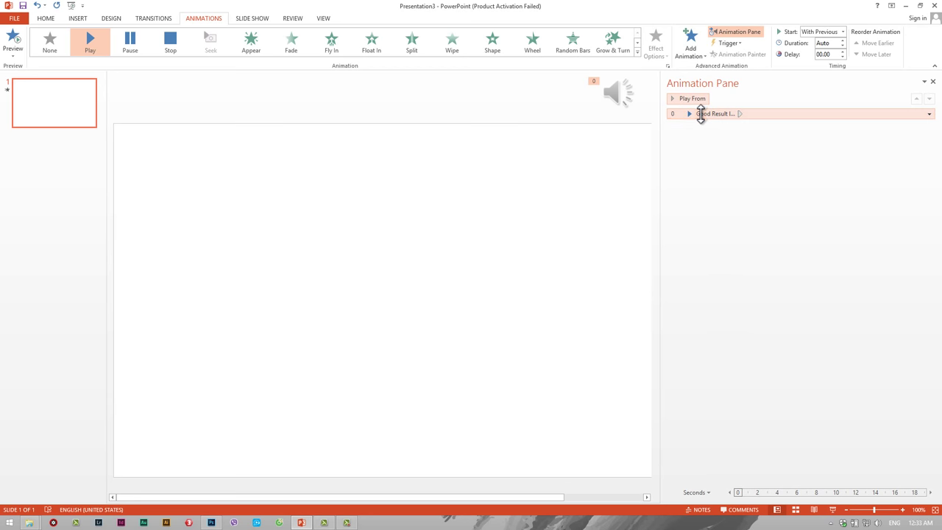
Step: Minimize PowerPoint and arrange the intro and logo pack folder windows on the desktop
left_click(906, 7)
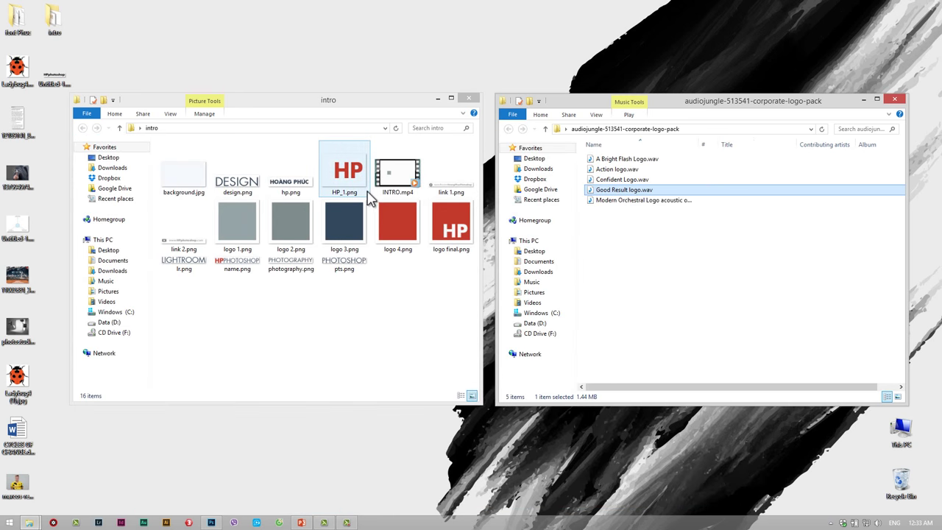
mouse_move(405, 103)
left_mouse_down()
mouse_move(404, 95)
mouse_move(406, 111)
left_mouse_up()
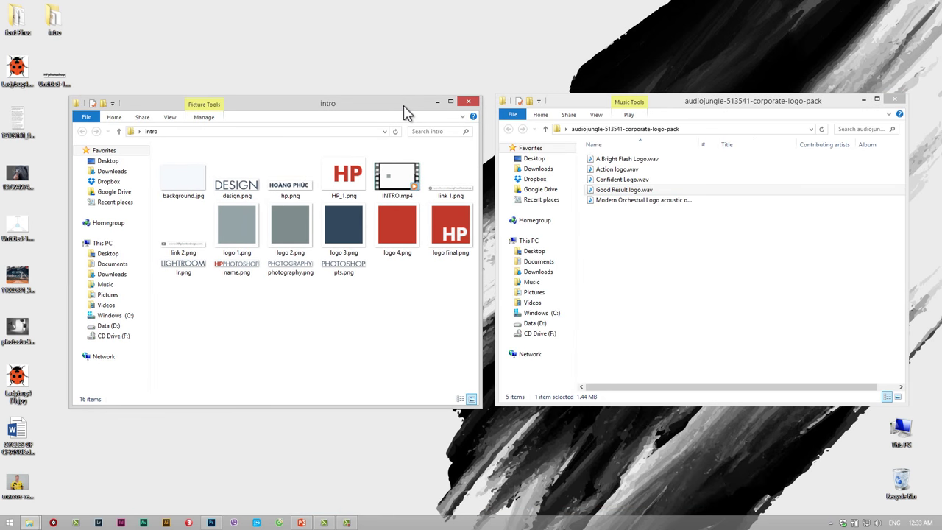
left_click_drag(682, 103, 679, 74)
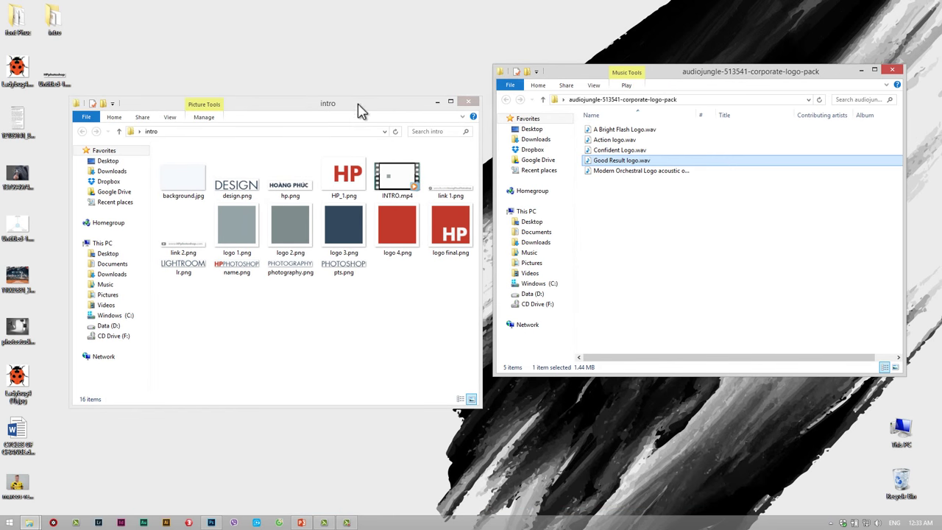
left_click_drag(358, 104, 350, 118)
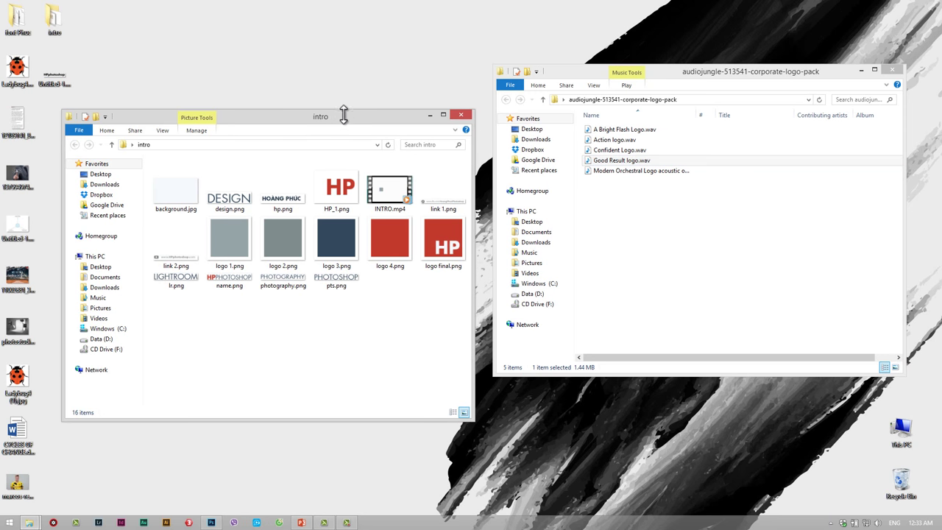
left_click_drag(347, 111, 346, 147)
left_click_drag(415, 156, 745, 199)
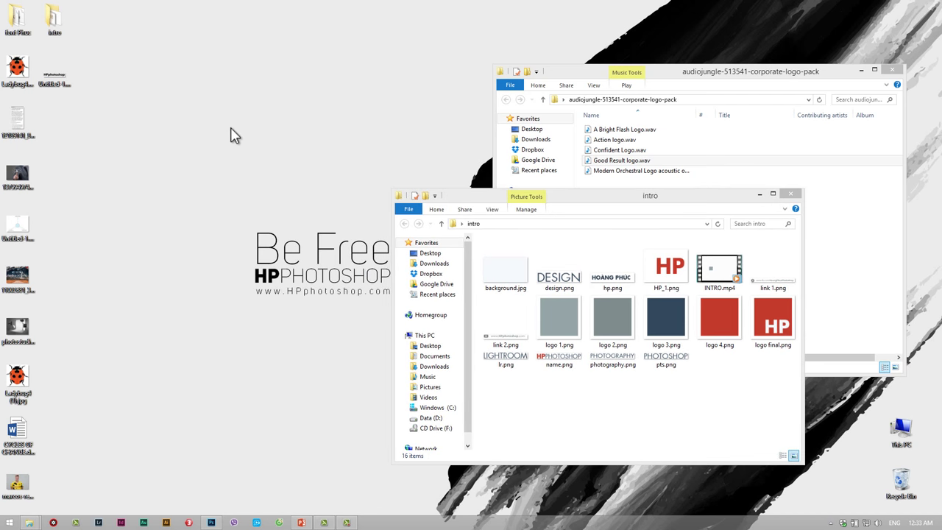
Step: Create a new desktop folder named intro tutorial and open it
right_click(230, 129)
mouse_move(226, 222)
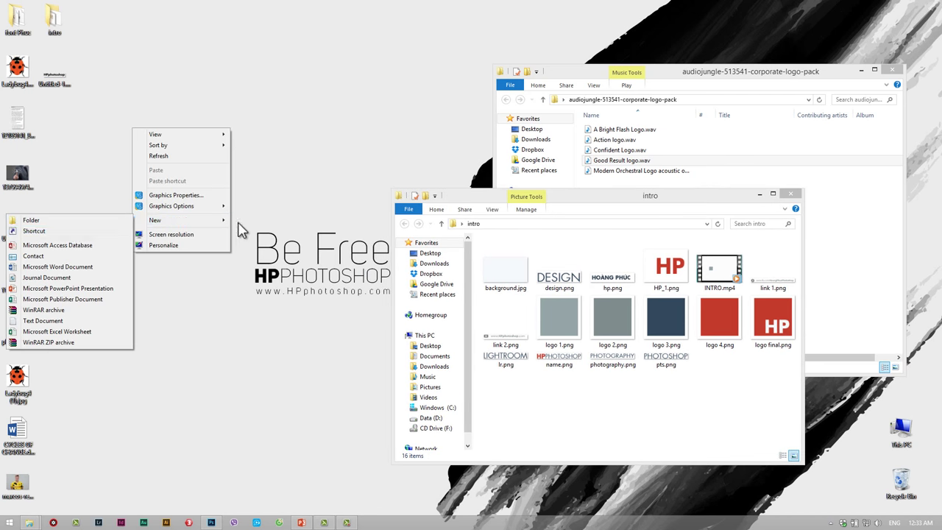
left_click(52, 220)
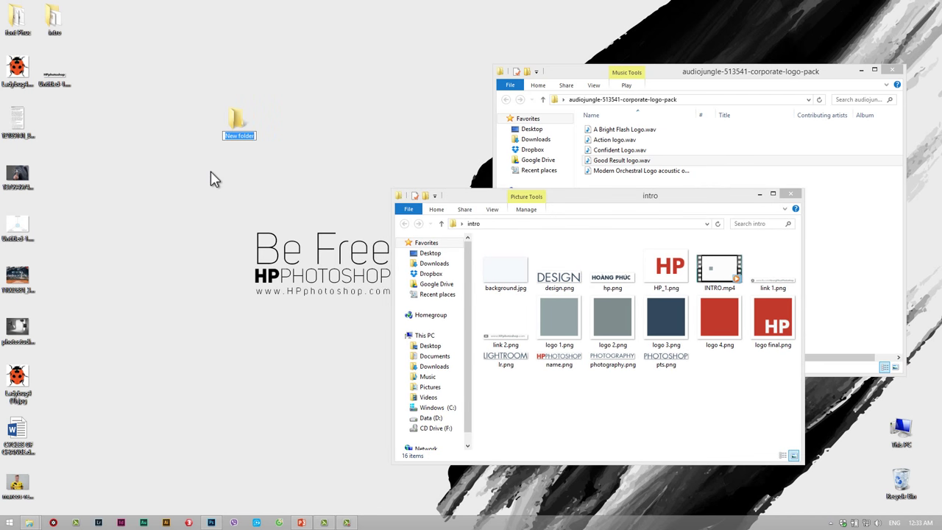
type("intro tutorial")
key("Return")
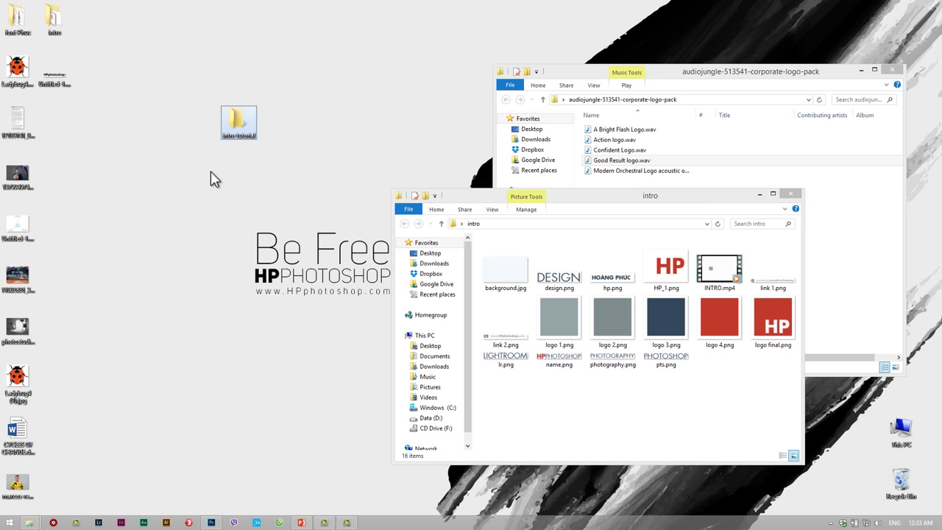
double_click(237, 122)
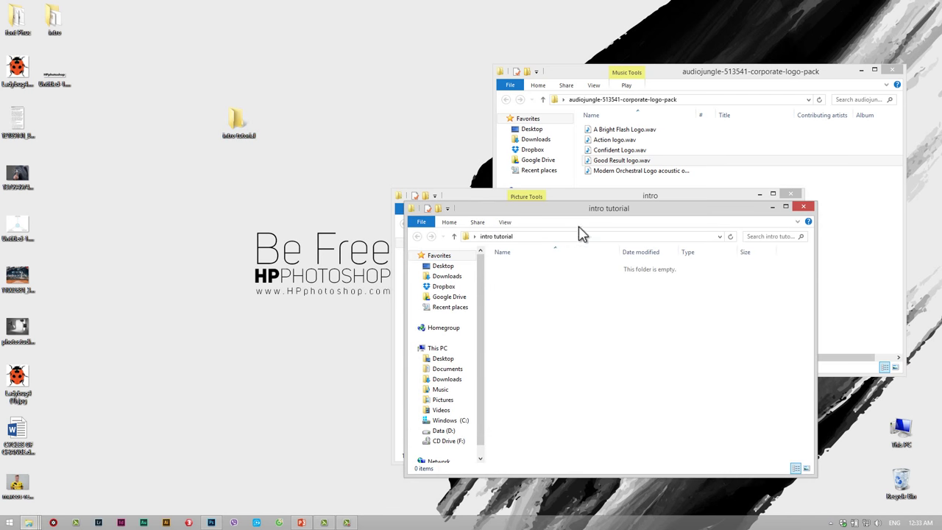
Step: Move logo final.png, name.png and link 2.png from intro into intro tutorial
left_click_drag(601, 208, 417, 180)
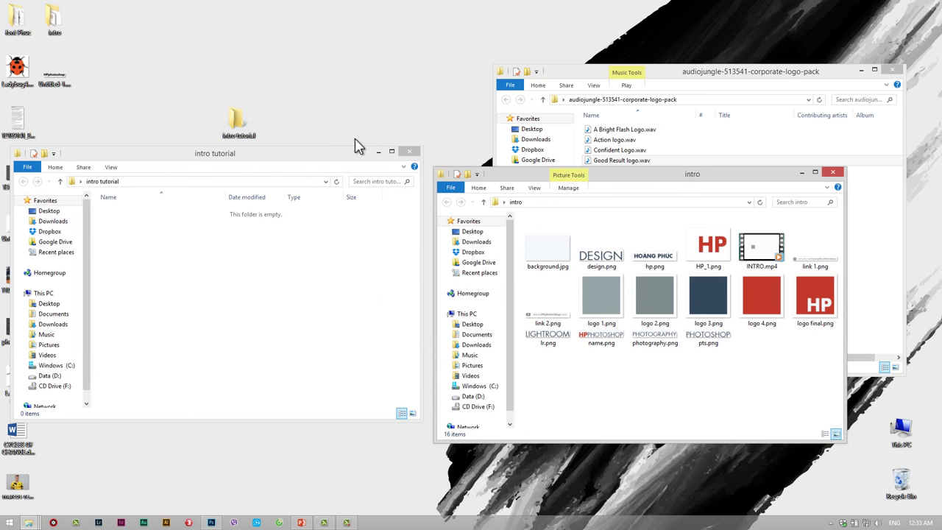
left_click_drag(315, 158, 355, 167)
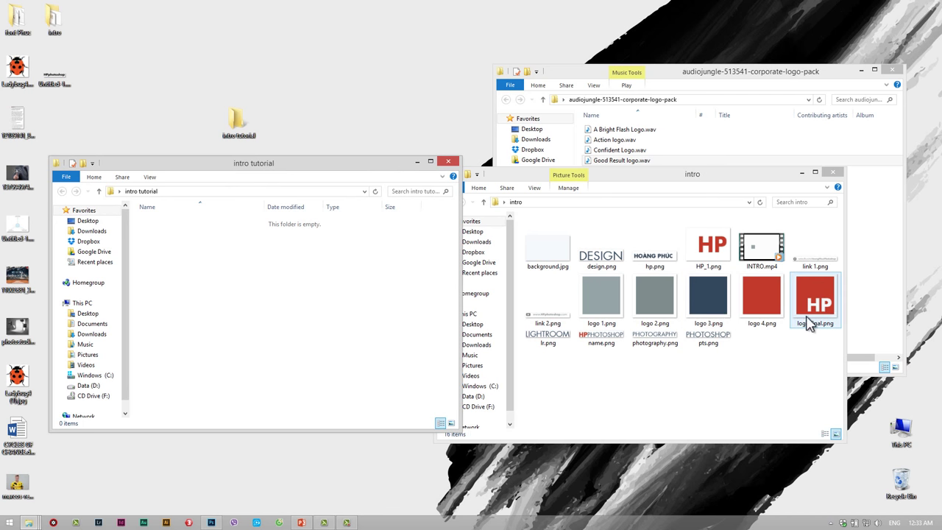
left_click_drag(810, 324, 315, 305)
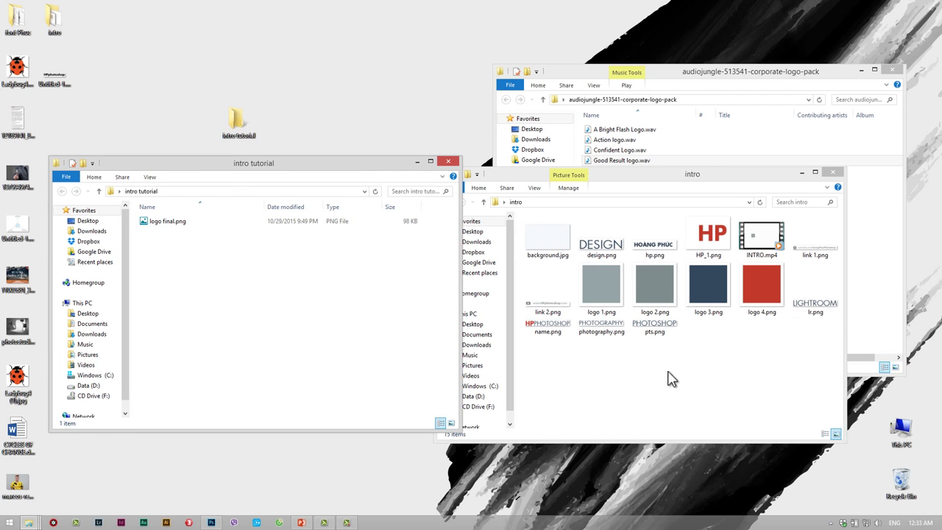
left_click(553, 327)
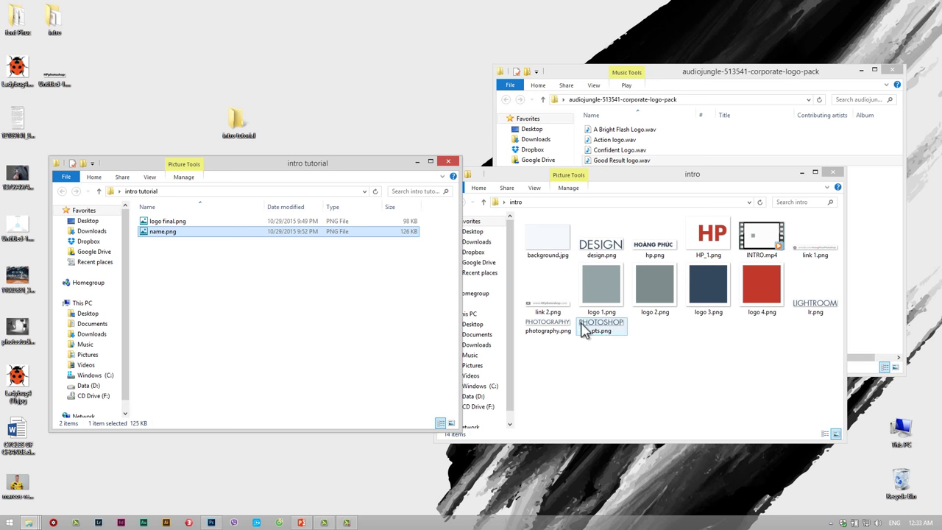
left_click_drag(548, 291, 267, 352)
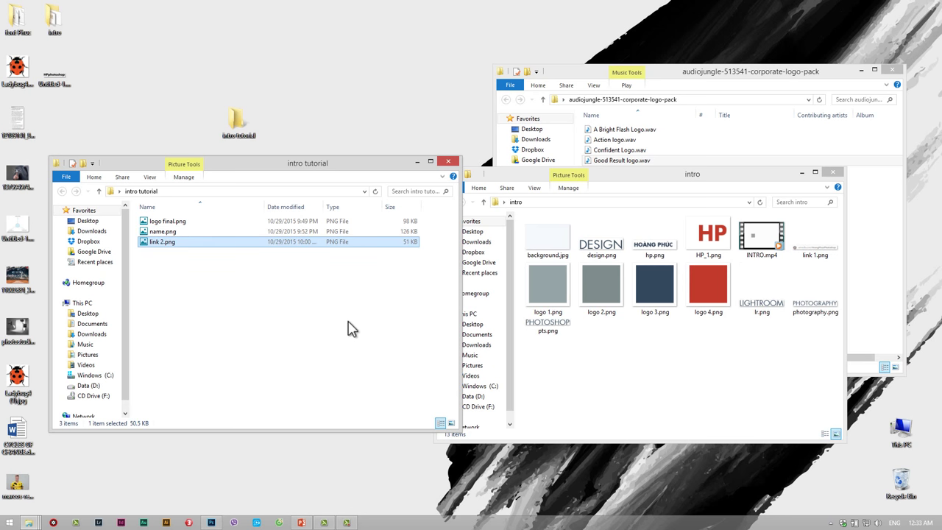
left_click(200, 266)
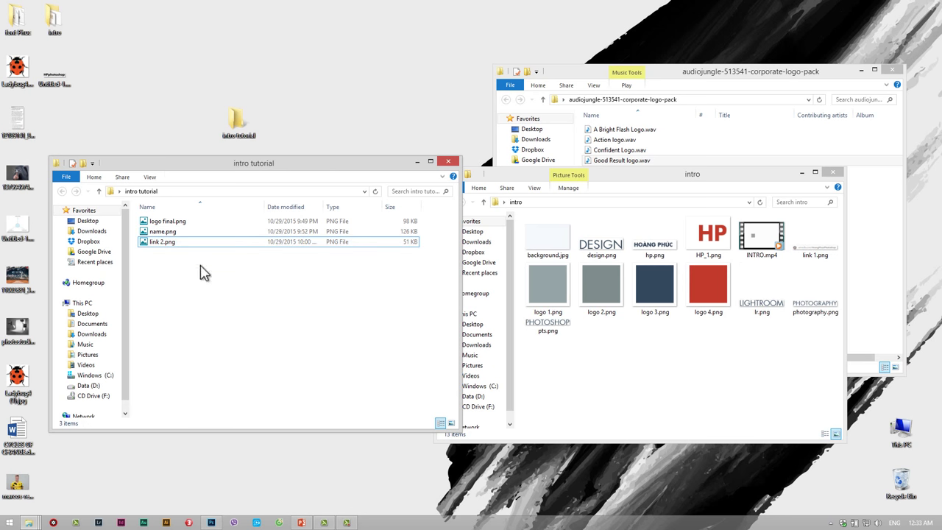
Step: Close the intro and audiojungle music folder windows and return to PowerPoint
left_click(834, 174)
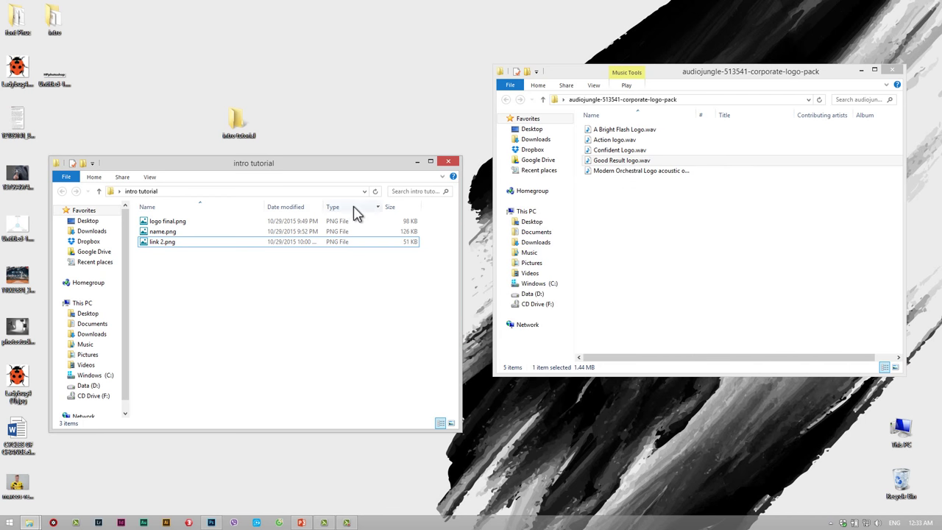
left_click_drag(163, 242, 168, 232)
left_click(168, 233)
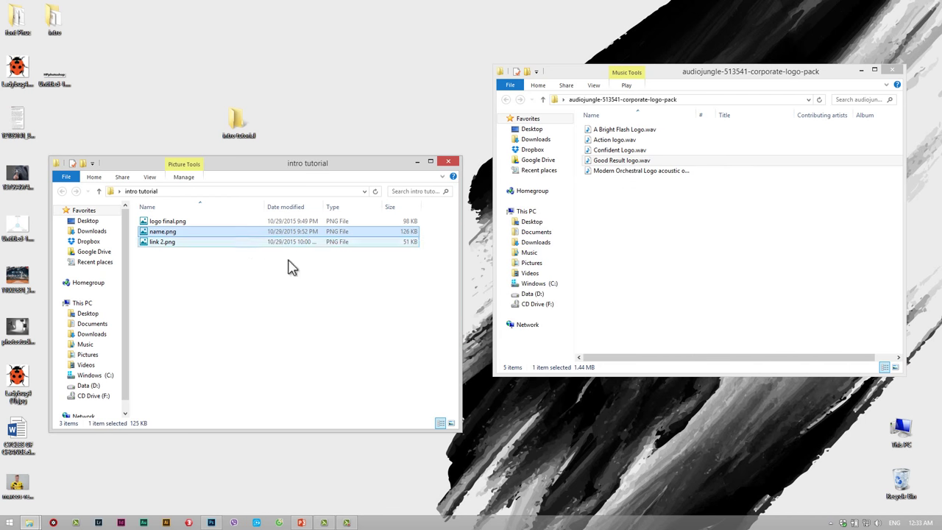
left_click(168, 223)
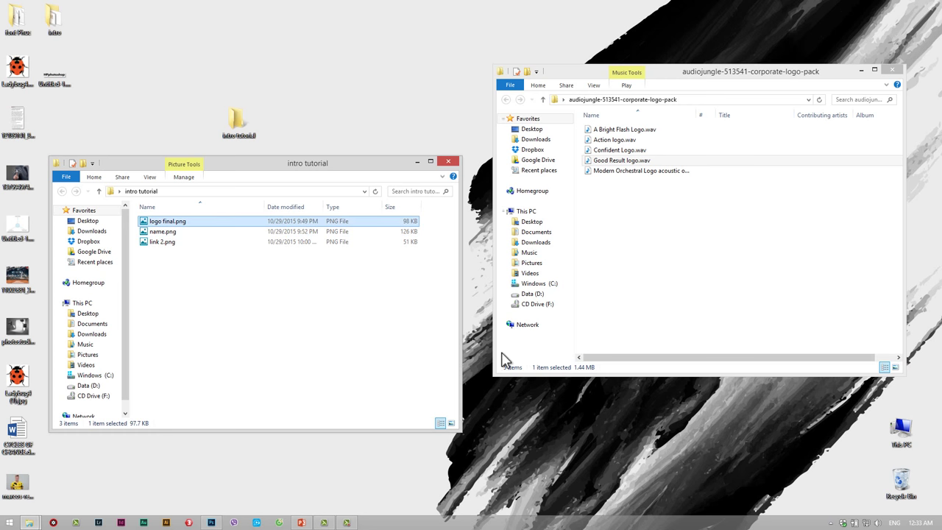
left_click(892, 70)
left_click_drag(351, 170, 771, 115)
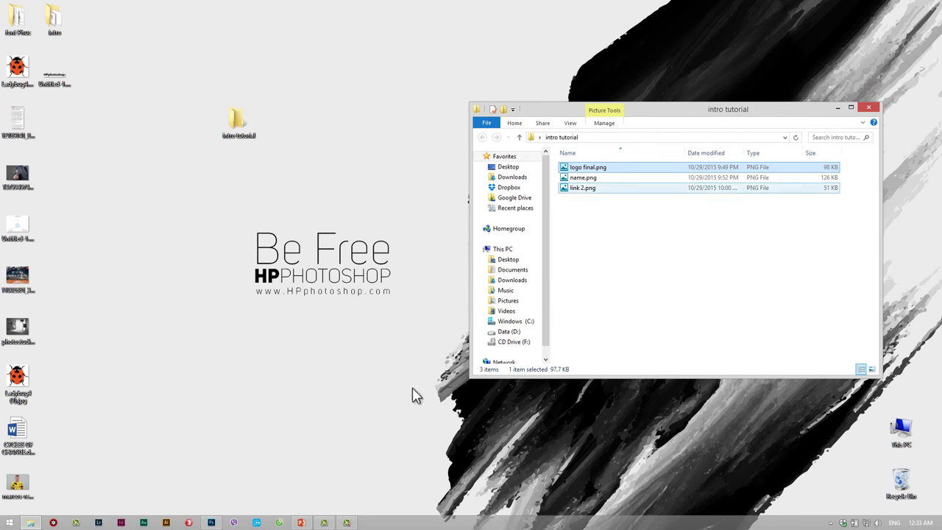
left_click(300, 524)
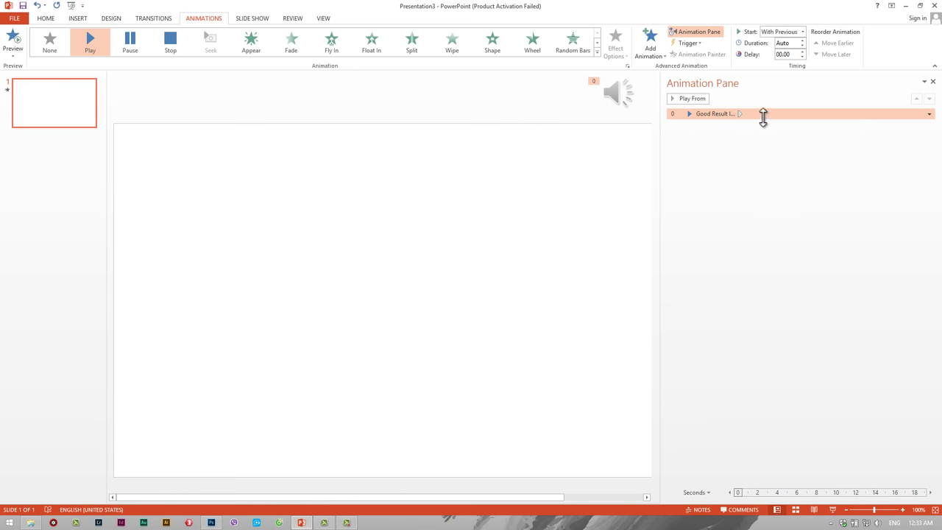
Step: Preview the animations, then drag logo final.png from intro tutorial onto the slide
left_click(692, 100)
left_click(920, 6)
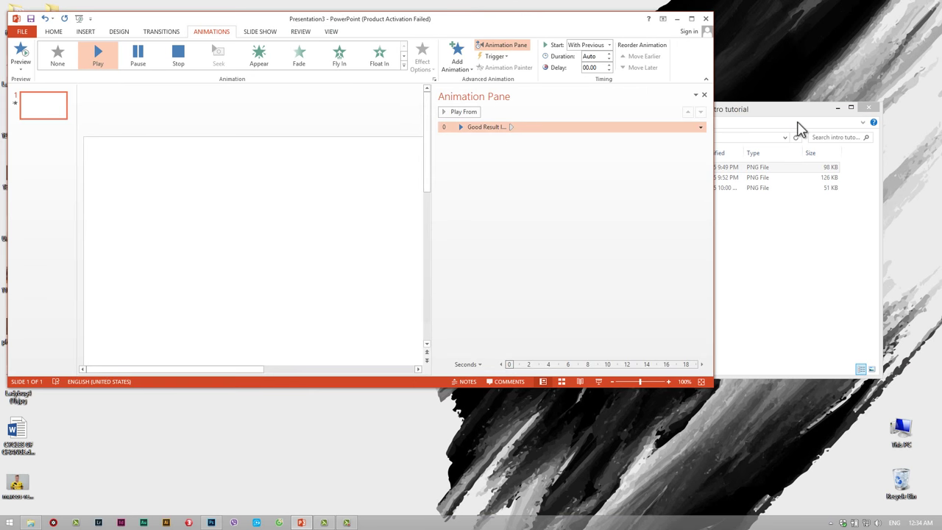
left_click(780, 127)
left_click_drag(589, 168, 603, 193)
left_click(872, 369)
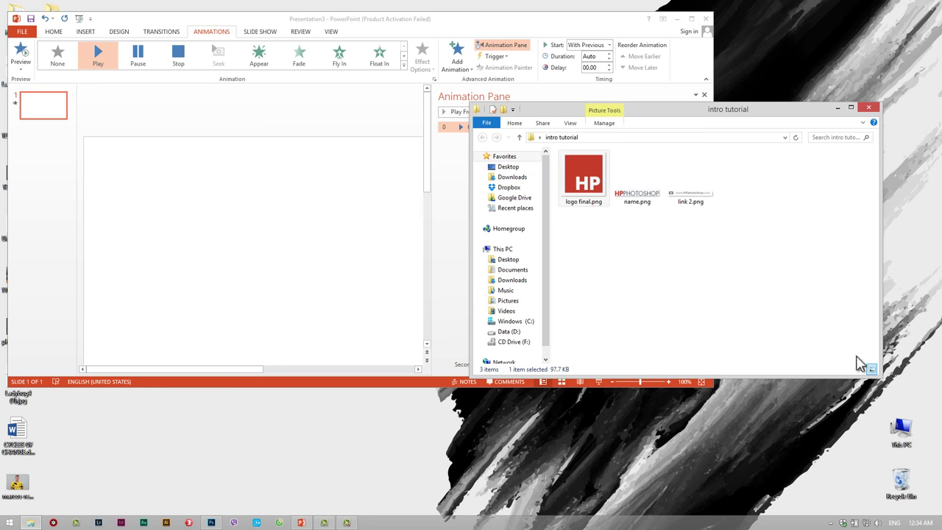
left_click_drag(573, 190, 242, 254)
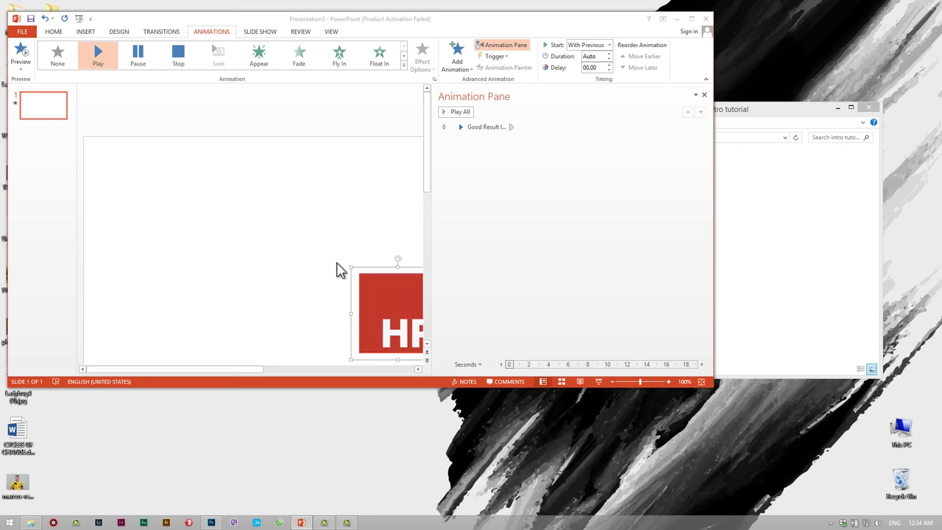
Step: Maximize PowerPoint and nudge the HP logo up and right on the slide
left_click(692, 18)
left_click(427, 236)
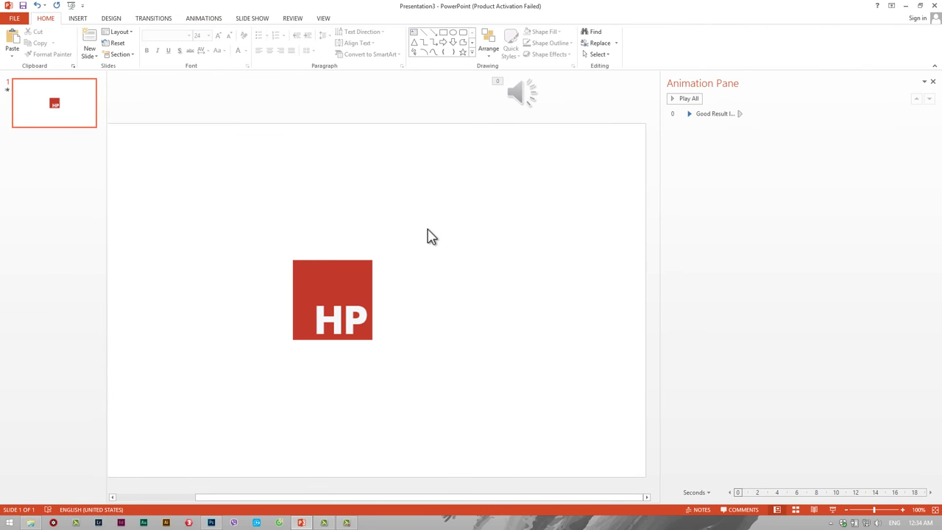
left_click(372, 312)
left_click_drag(372, 313, 391, 304)
left_click(332, 184)
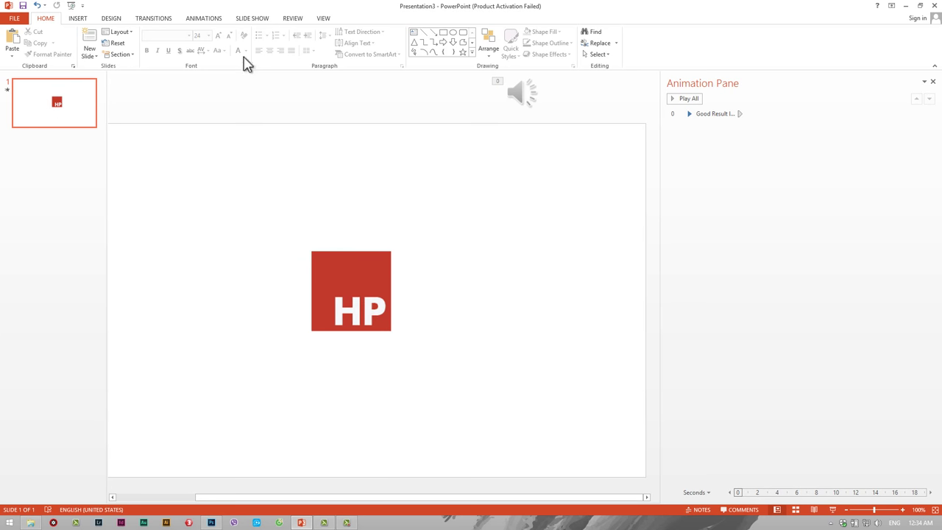
Step: Show guides and rulers on the slide, moving the HP logo toward the centre
left_click(324, 20)
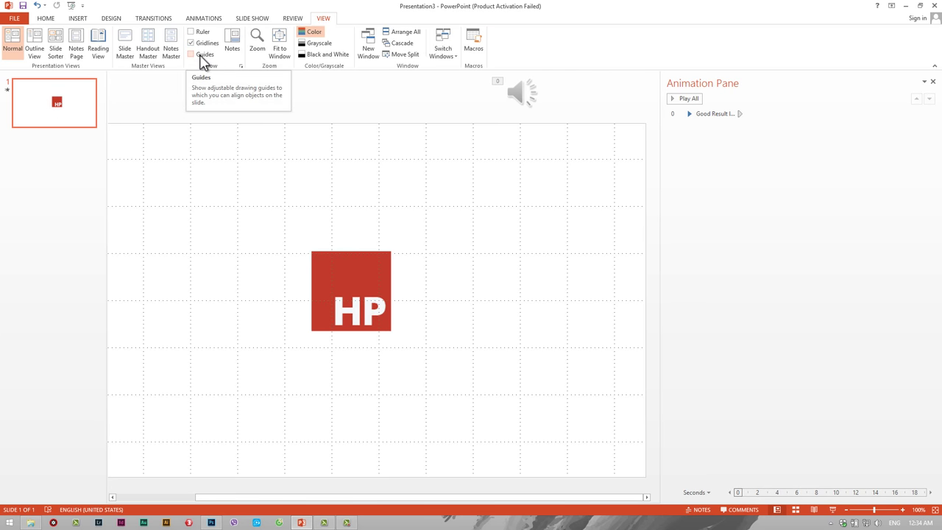
left_click(200, 54)
mouse_move(358, 311)
left_mouse_down()
mouse_move(525, 294)
mouse_move(353, 303)
left_mouse_up()
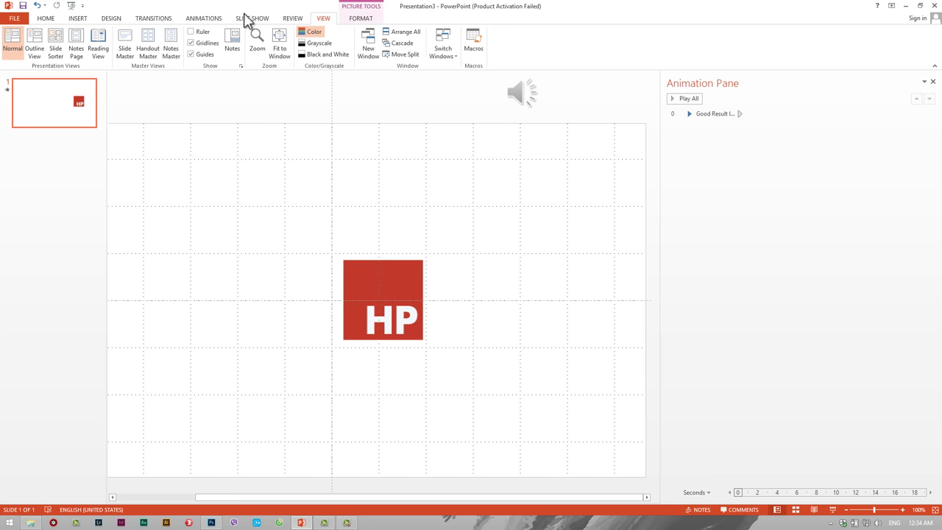
left_click(197, 32)
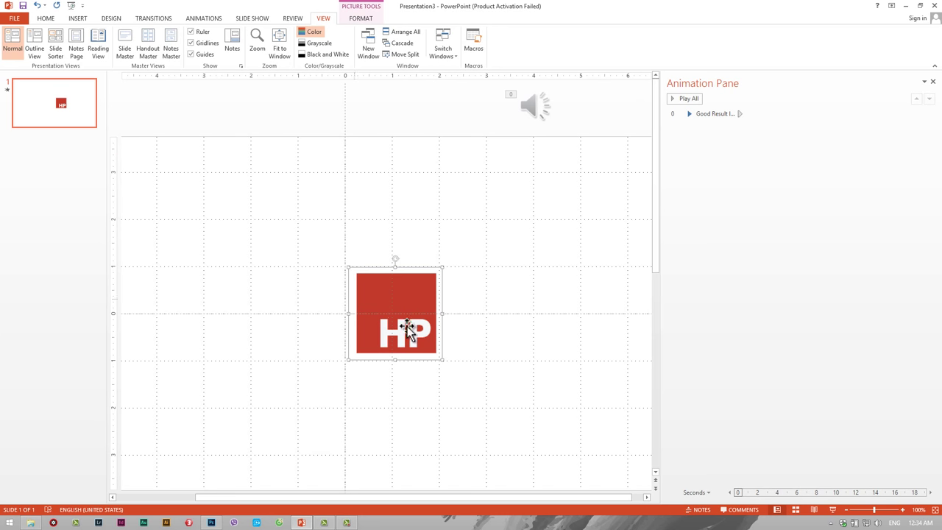
mouse_move(410, 325)
left_mouse_down()
mouse_move(350, 325)
mouse_move(400, 327)
left_mouse_up()
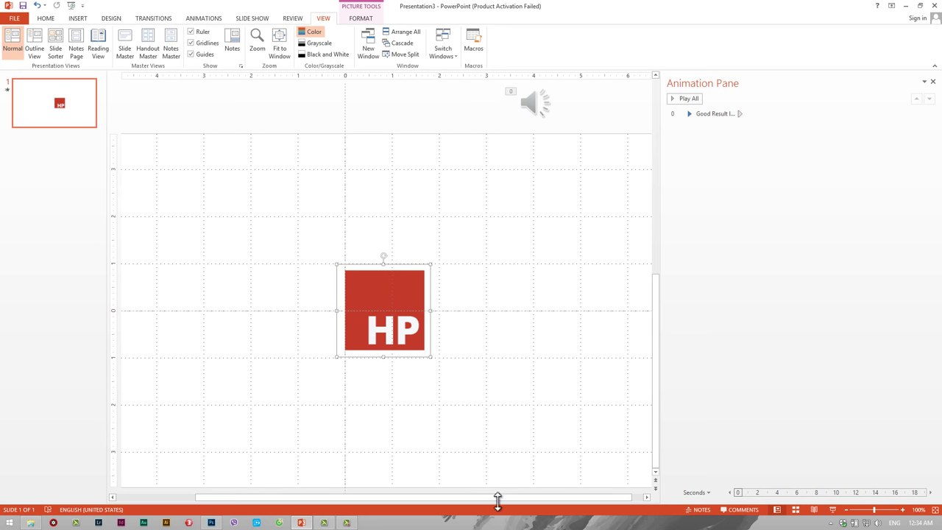
Step: Align the HP logo where the centre guides cross
left_click_drag(498, 499, 324, 507)
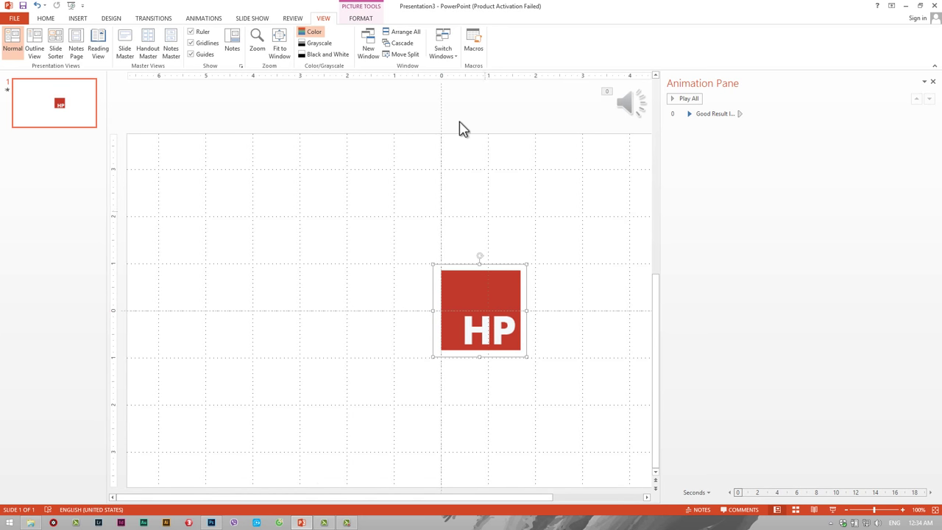
left_click_drag(505, 318, 466, 313)
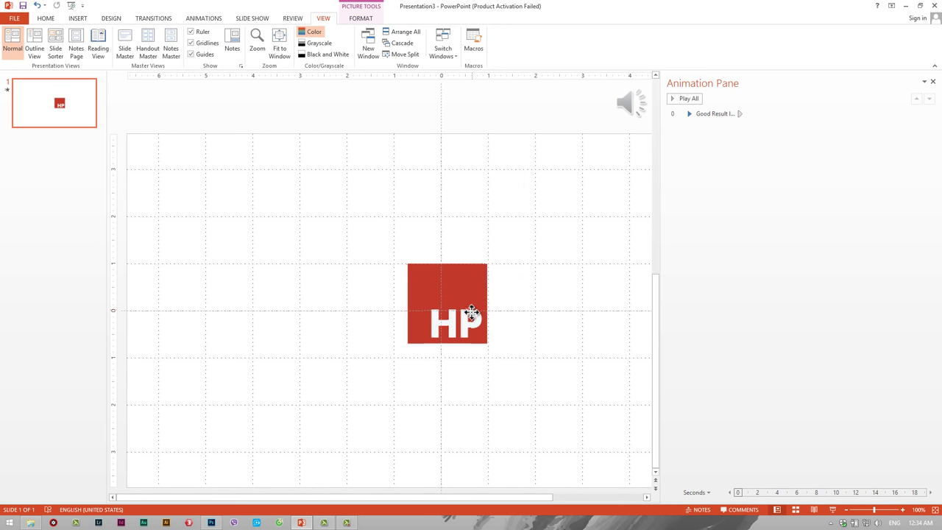
left_click(360, 213)
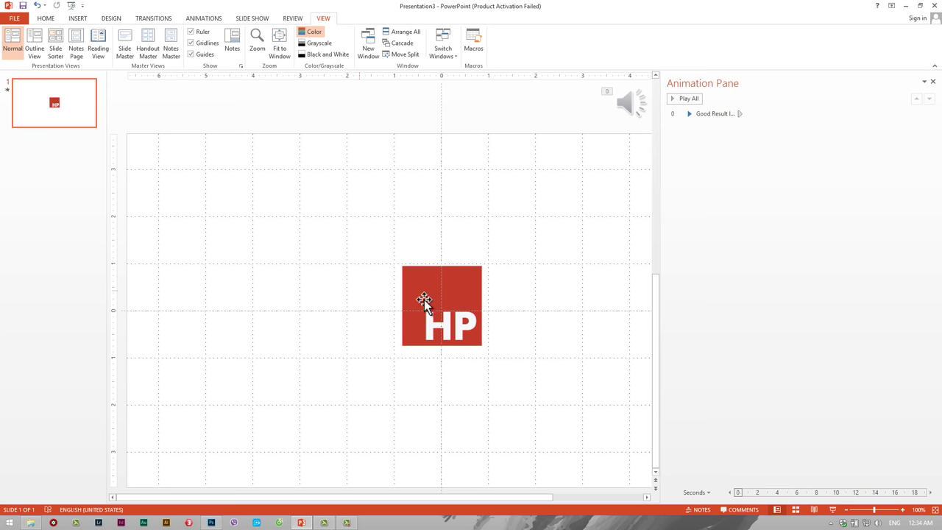
left_click(434, 301)
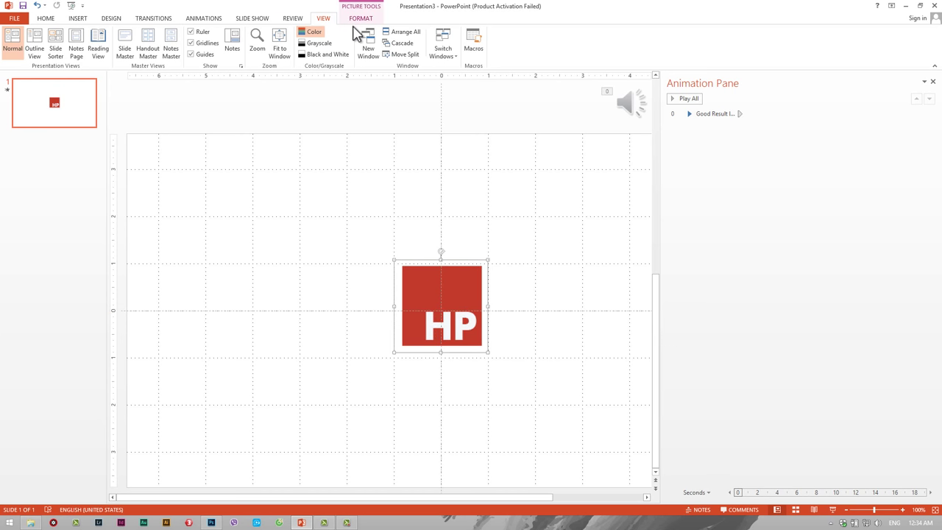
left_click(258, 50)
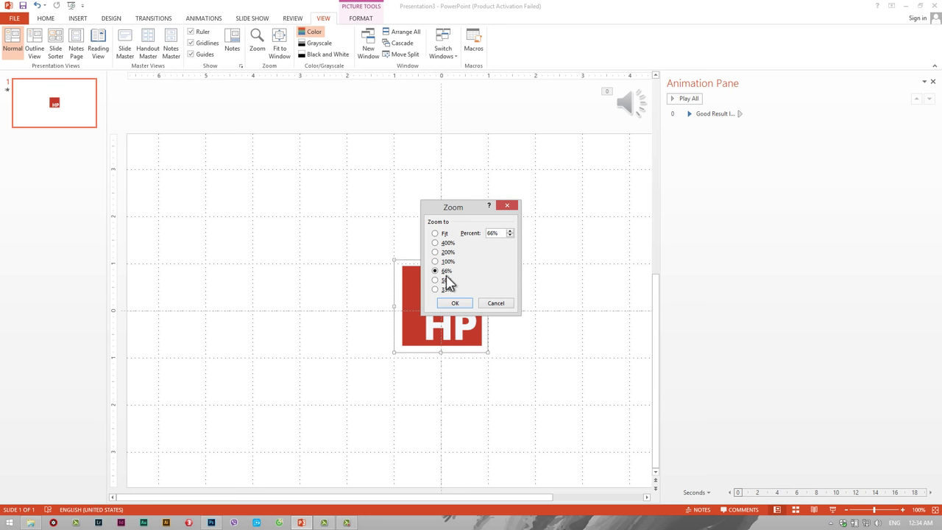
left_click(452, 303)
left_click(447, 293)
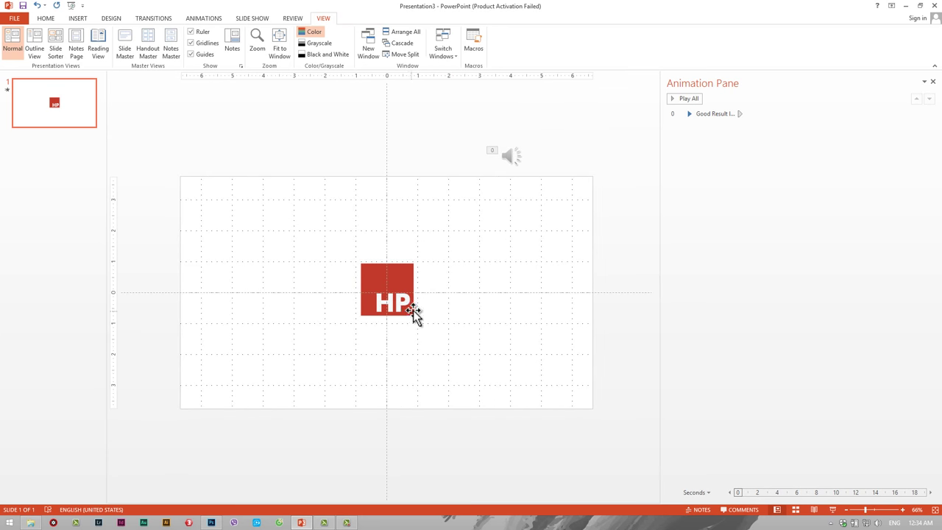
left_click(404, 302)
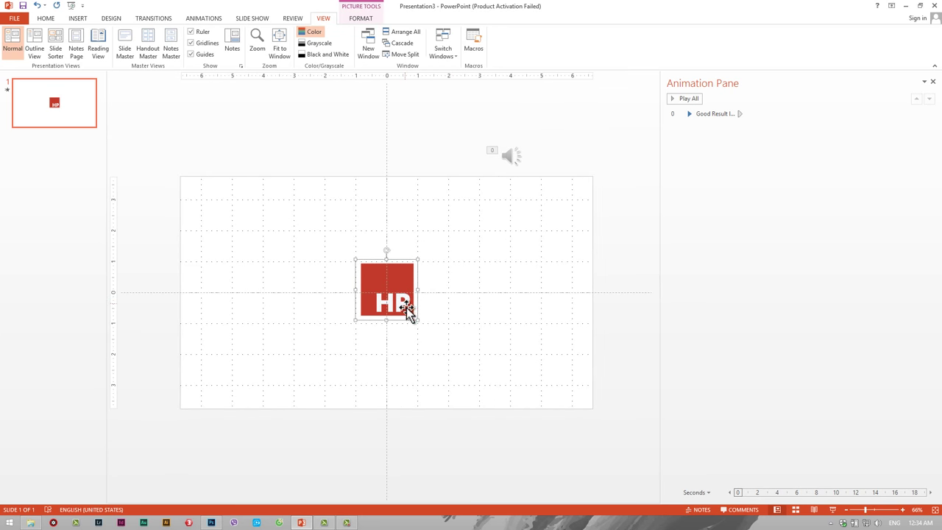
mouse_move(413, 315)
left_mouse_down()
mouse_move(390, 294)
mouse_move(316, 294)
left_mouse_up()
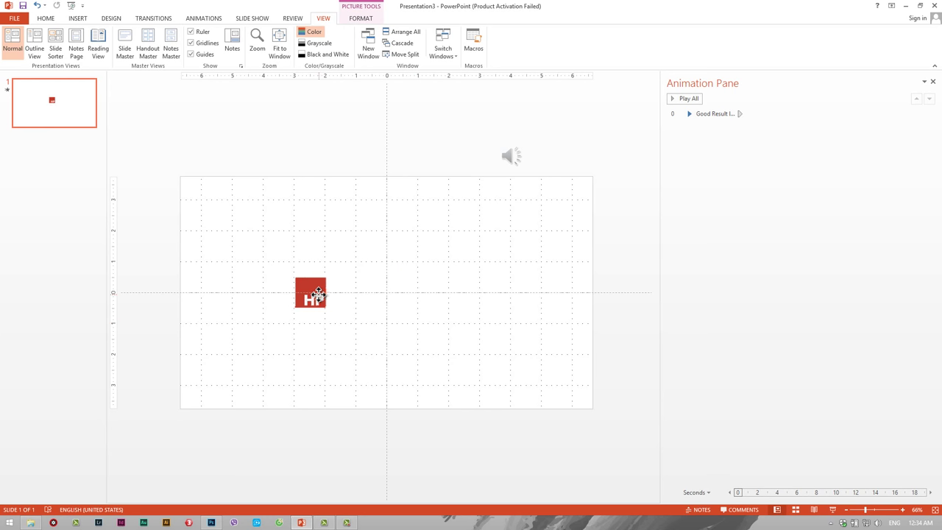
left_click(368, 273)
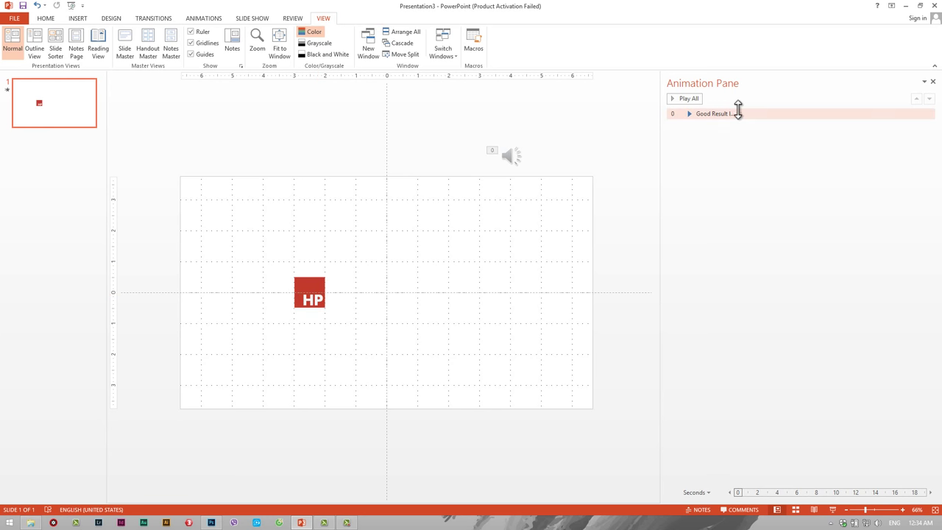
left_click(698, 113)
left_click(687, 100)
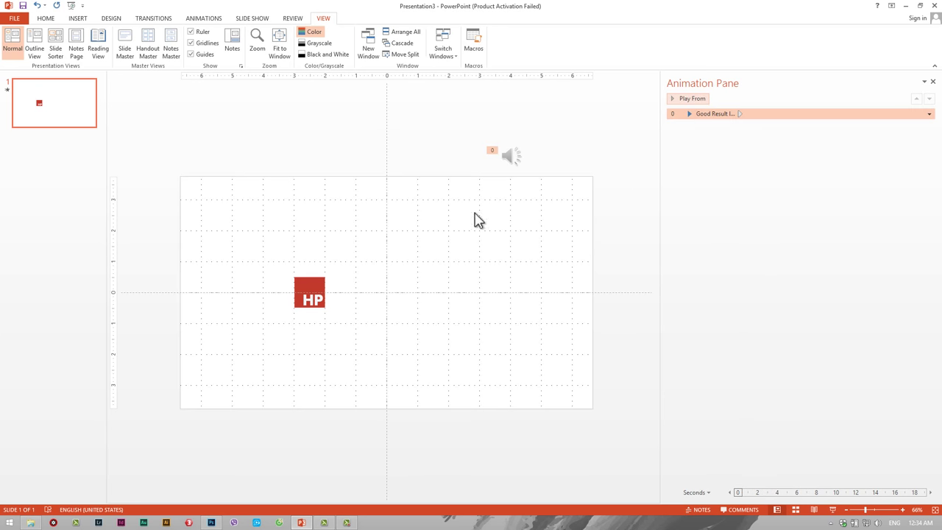
left_click(309, 305)
left_click(353, 205)
left_click(310, 301)
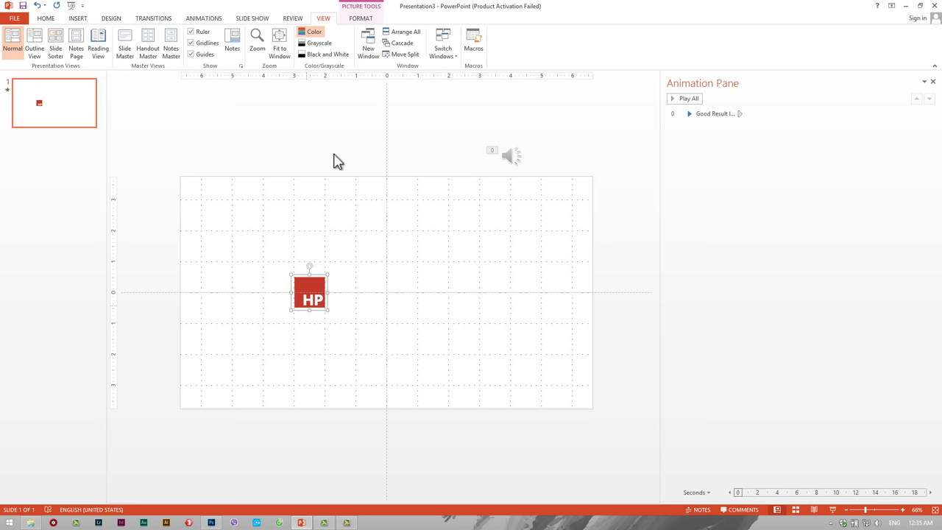
Step: Apply the Fade entrance to the HP logo twice from the Add Animation list
left_click(210, 18)
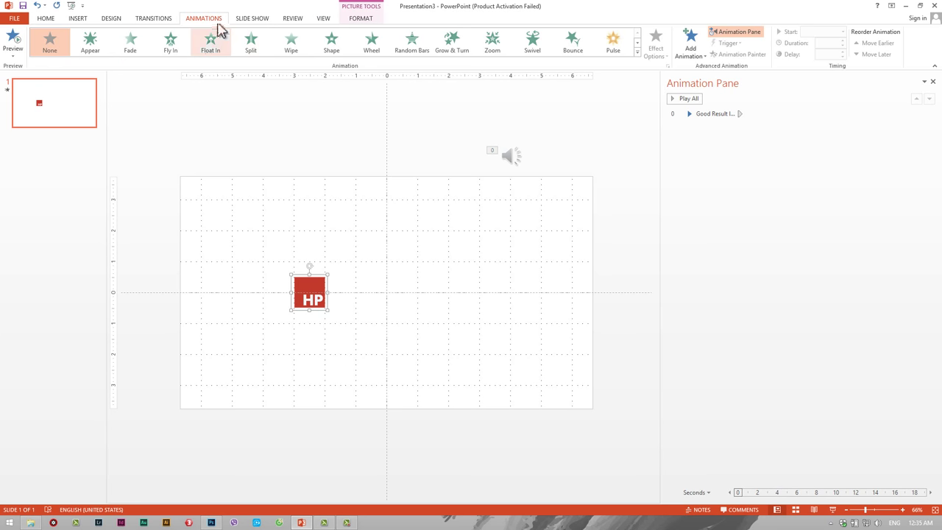
left_click(697, 53)
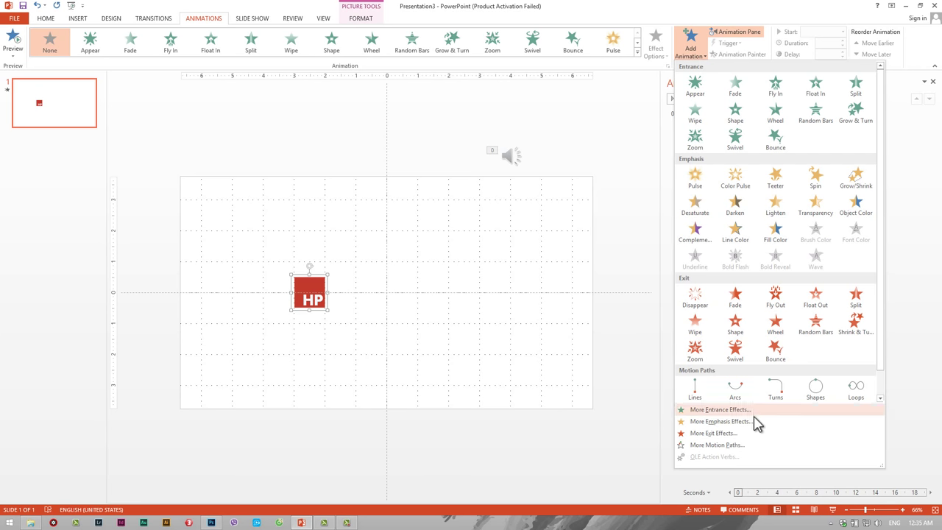
left_click(611, 142)
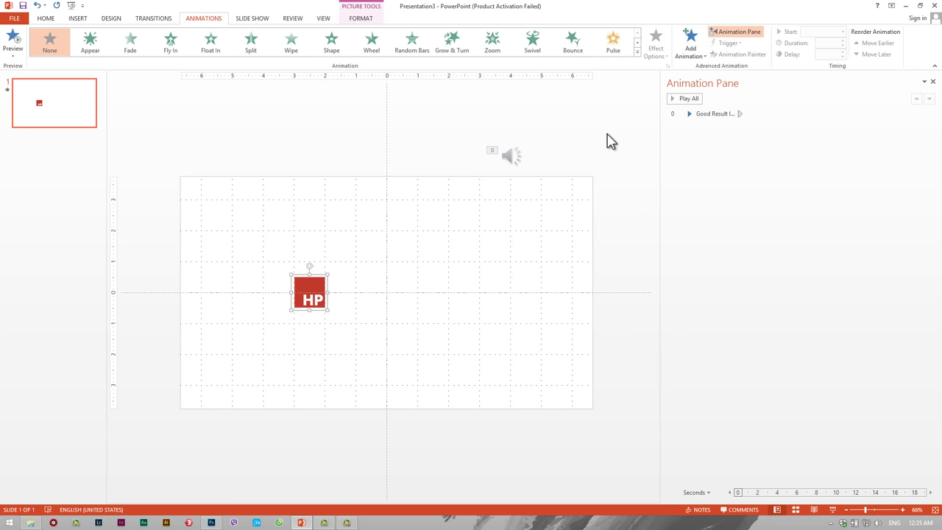
left_click(686, 50)
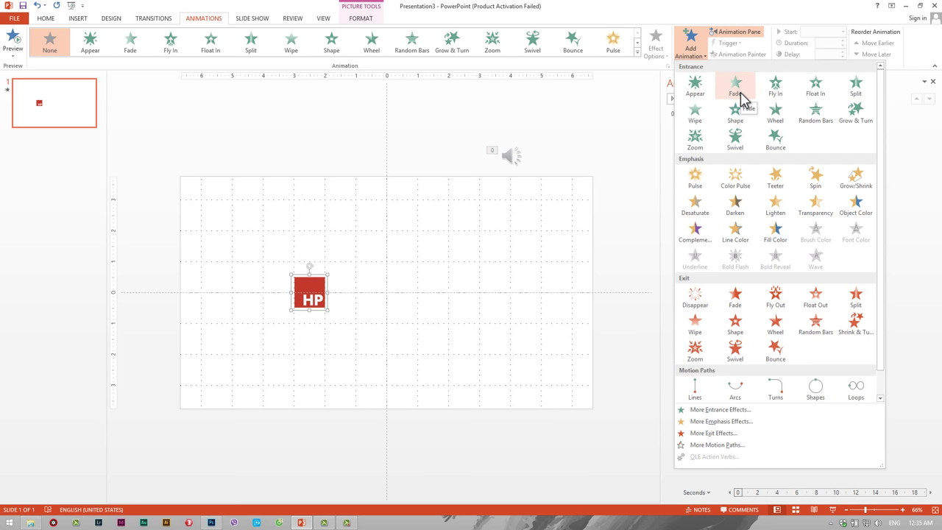
left_click(736, 89)
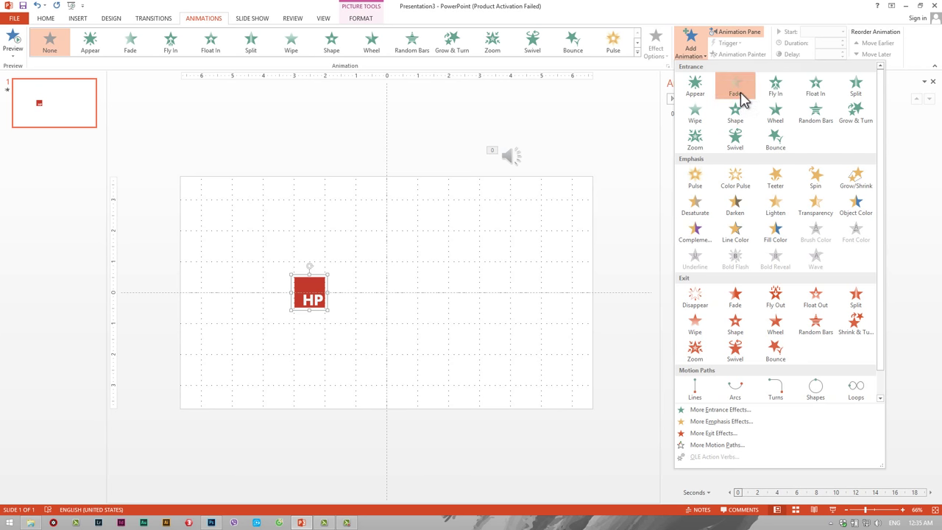
left_click(682, 57)
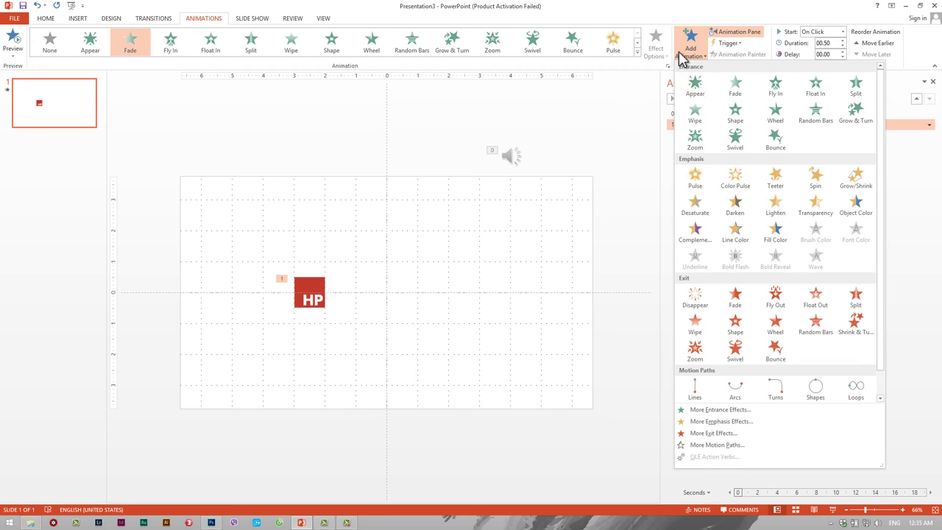
left_click(738, 95)
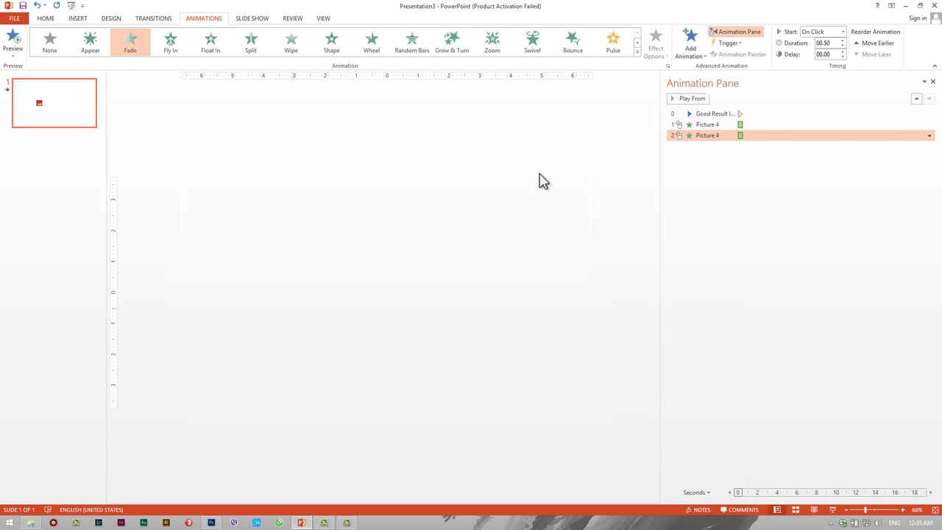
Step: Show the Add Animation gallery of effects for the HP logo
left_click(689, 46)
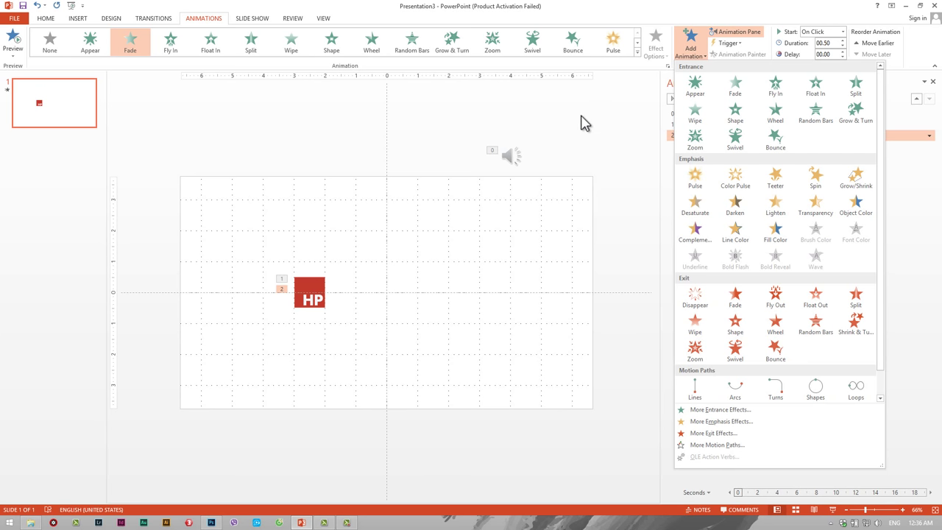
Step: Select both Picture 4 Fade animations in the Animation Pane and delete them
key("Escape")
left_click_drag(714, 125, 717, 135)
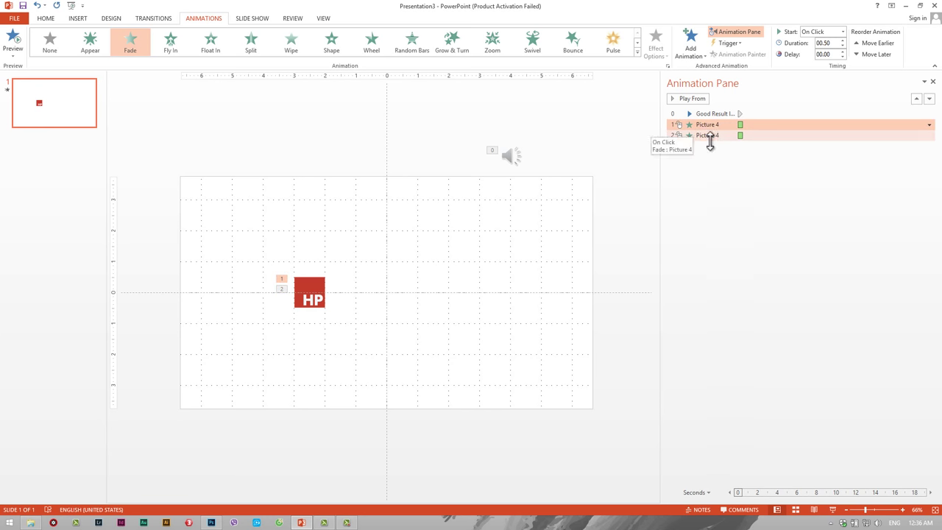
left_click_drag(716, 134, 709, 121)
key("Delete")
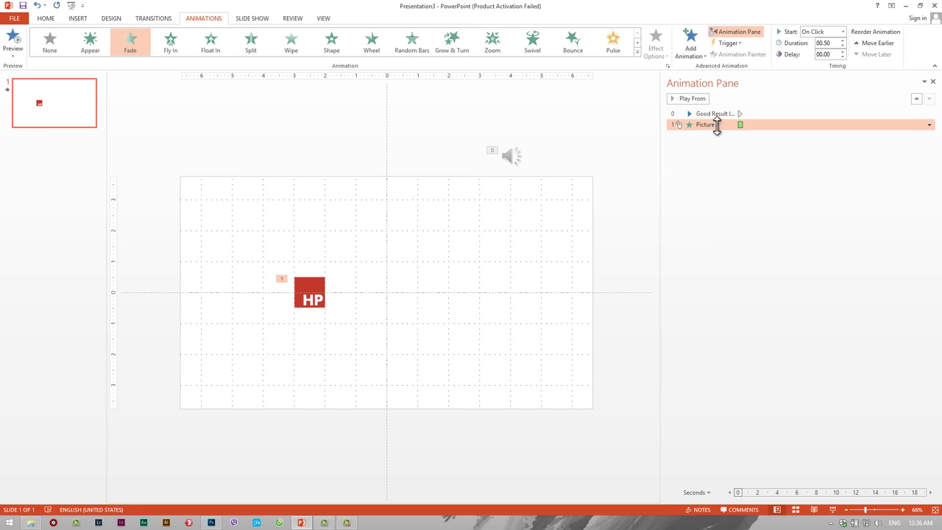
key("Delete")
Step: With the HP logo selected, open More Entrance Effects, keeping the logo visible
left_click(300, 293)
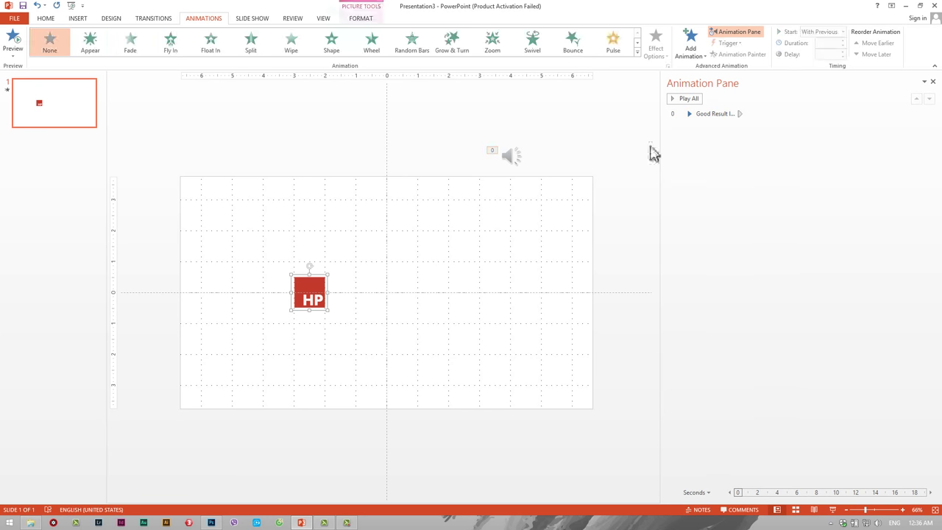
left_click(691, 49)
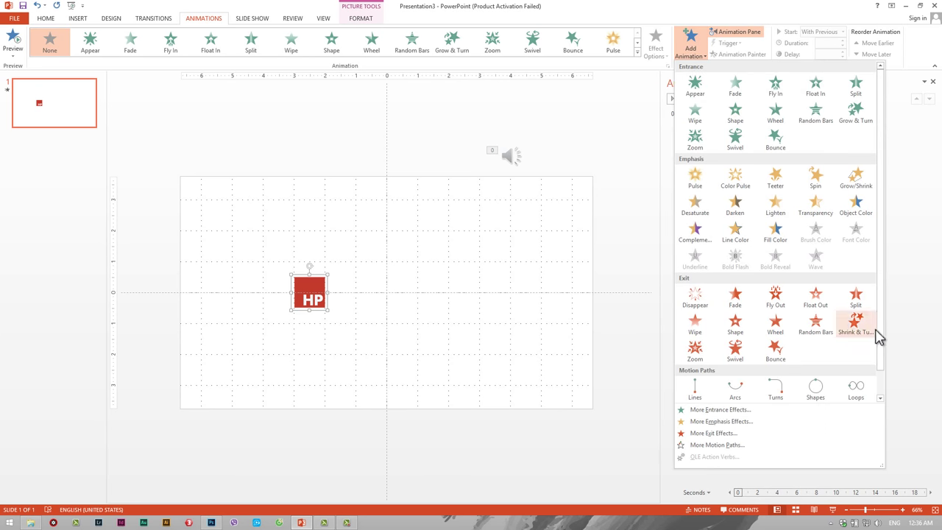
scroll(881, 353, "down", 1)
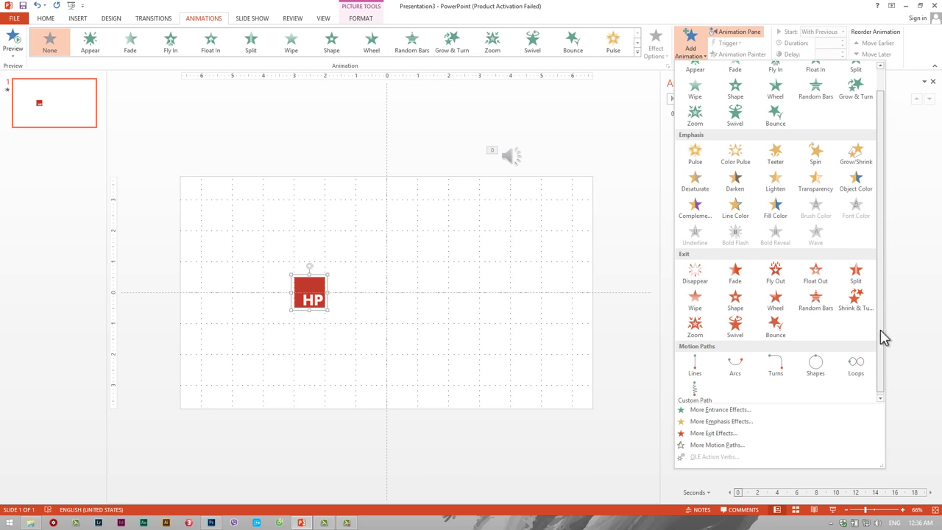
scroll(882, 337, "up", 1)
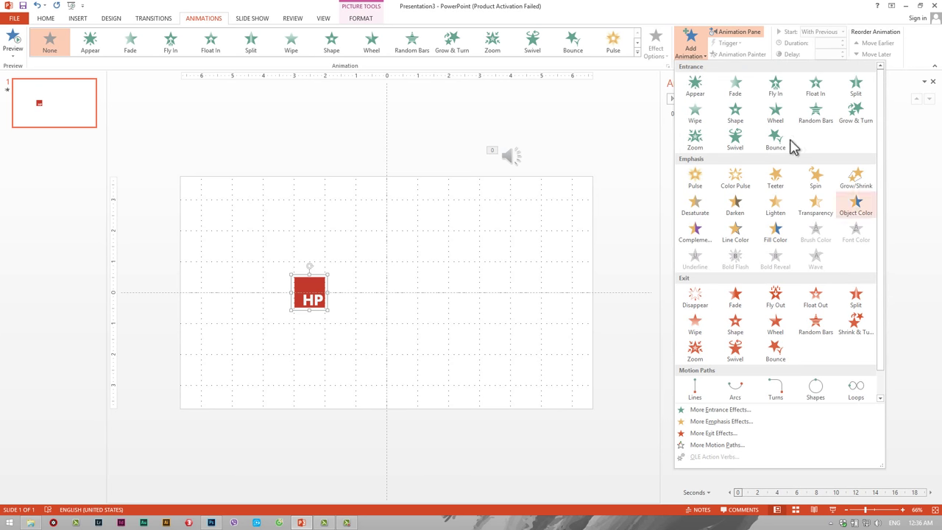
left_click(718, 410)
left_click_drag(468, 153, 574, 135)
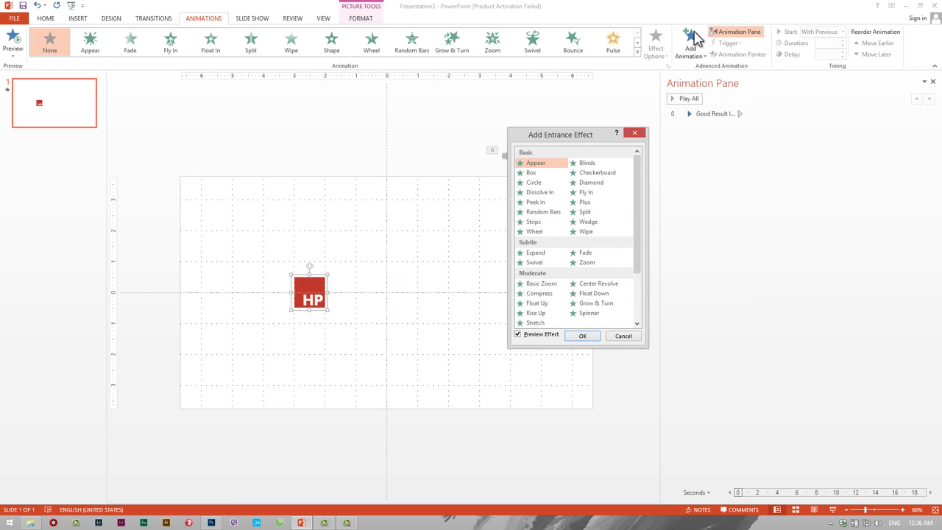
left_click(586, 192)
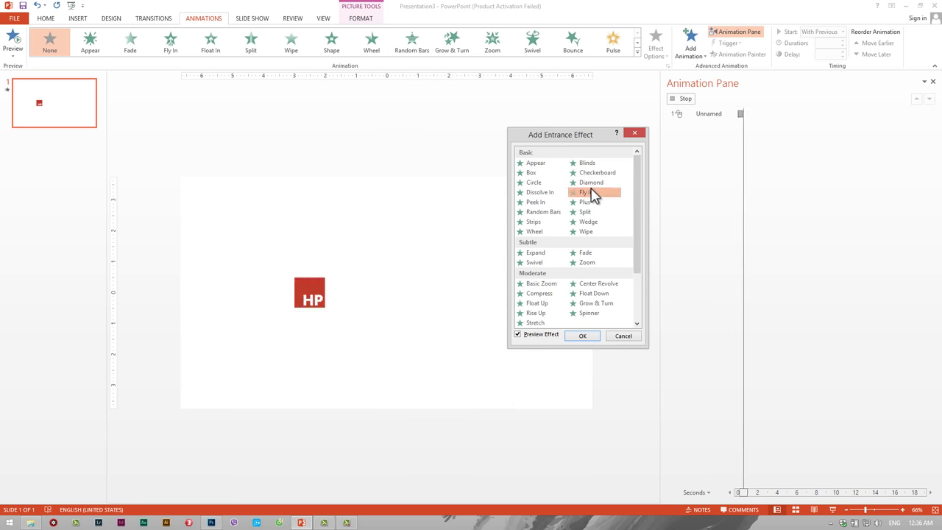
left_click(550, 212)
left_click(545, 221)
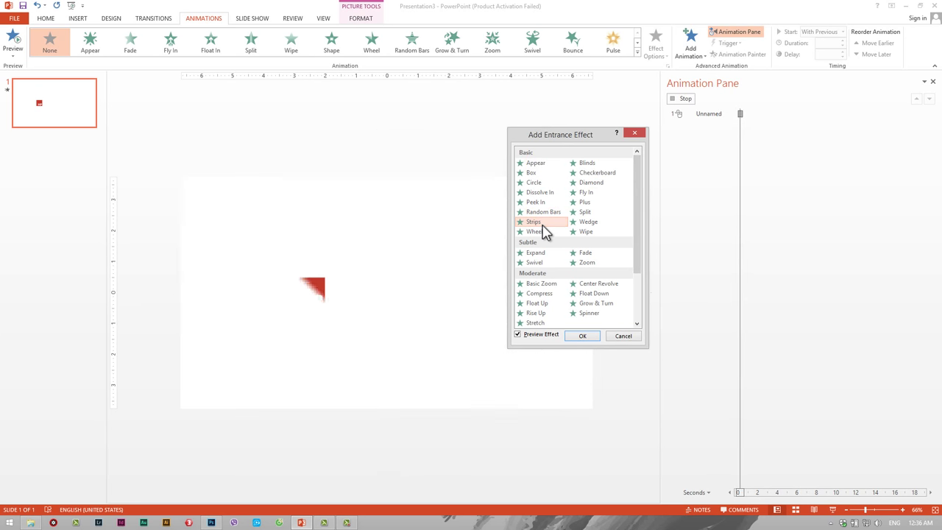
left_click(542, 233)
left_click(545, 192)
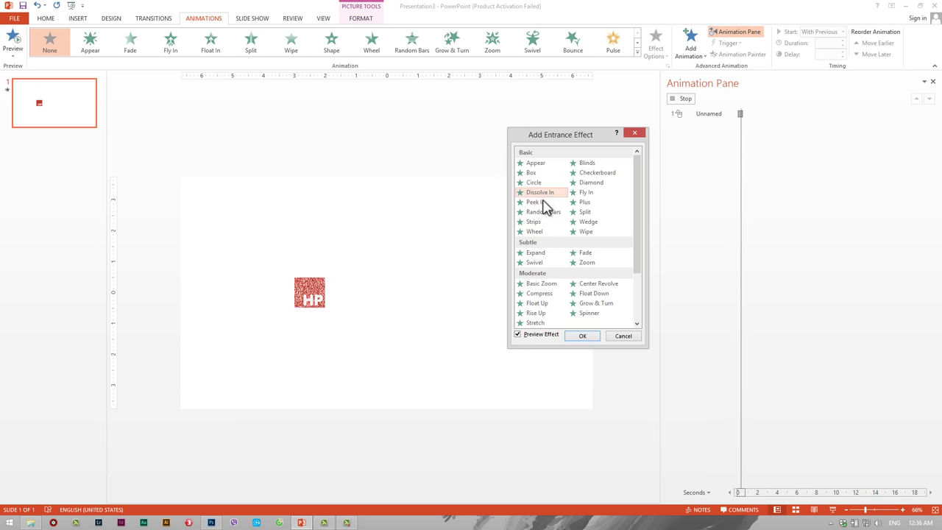
left_click(544, 203)
left_click(542, 184)
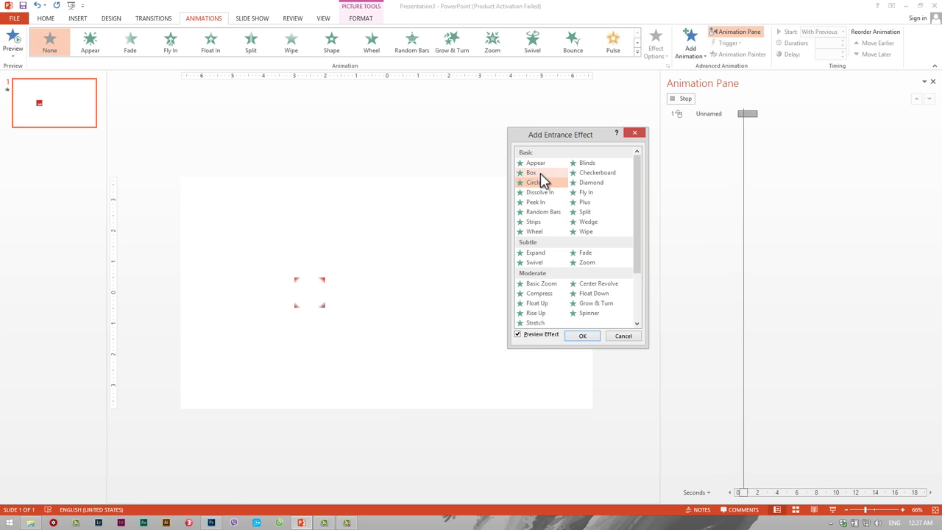
left_click(545, 173)
left_click(587, 162)
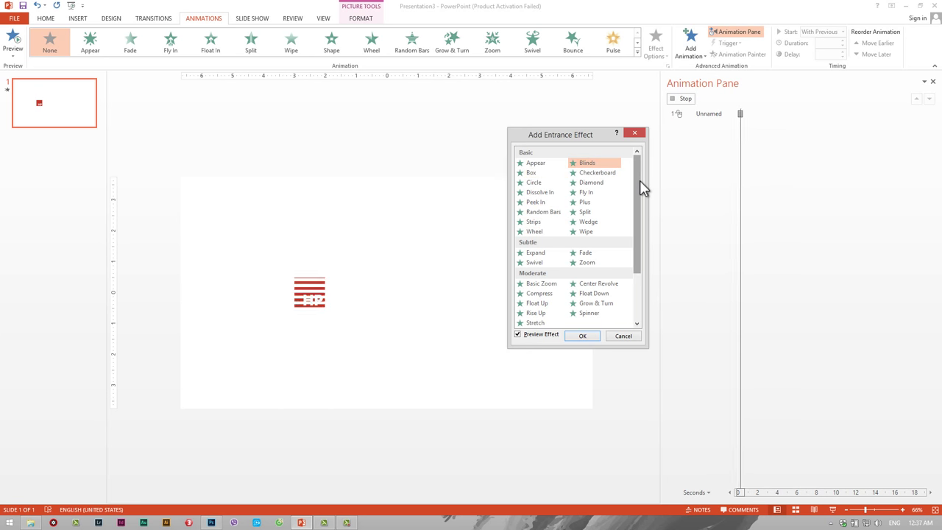
left_click_drag(638, 188, 632, 238)
left_click(595, 214)
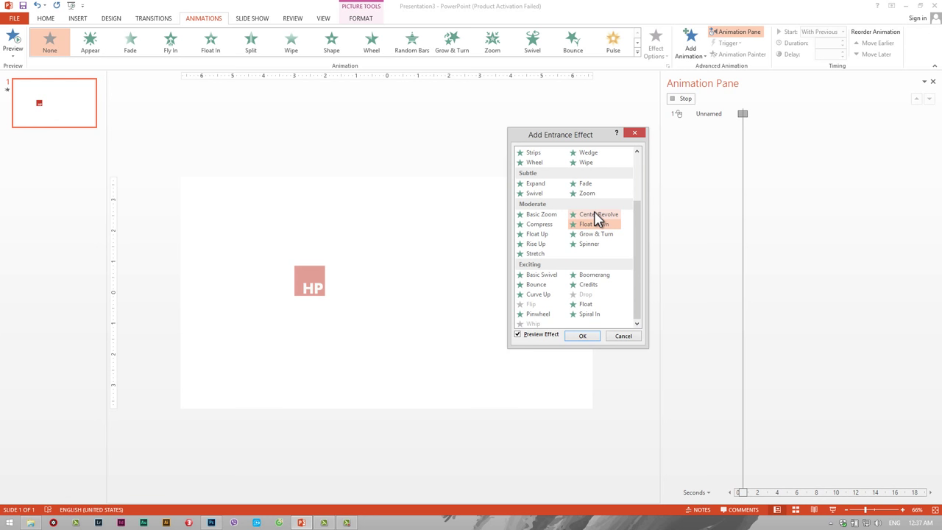
left_click(539, 216)
left_click(538, 225)
left_click(539, 234)
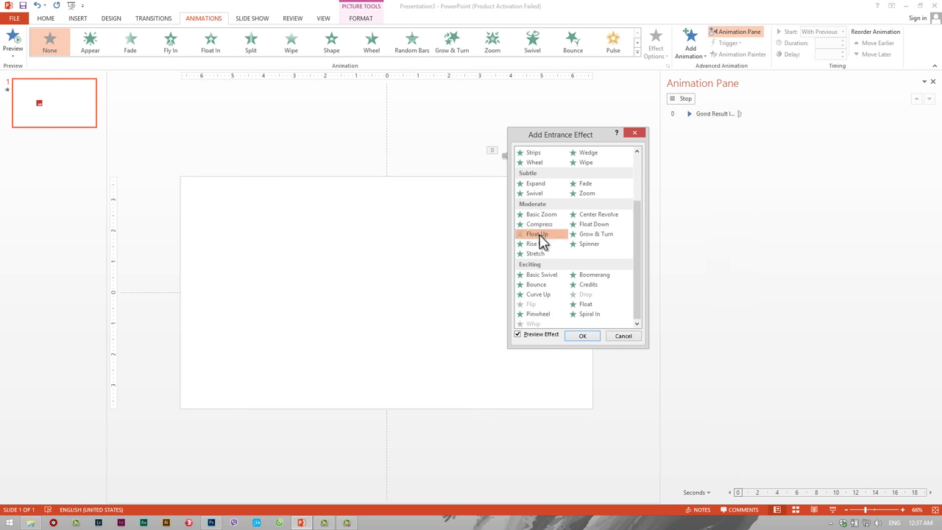
left_click(541, 244)
left_click(546, 276)
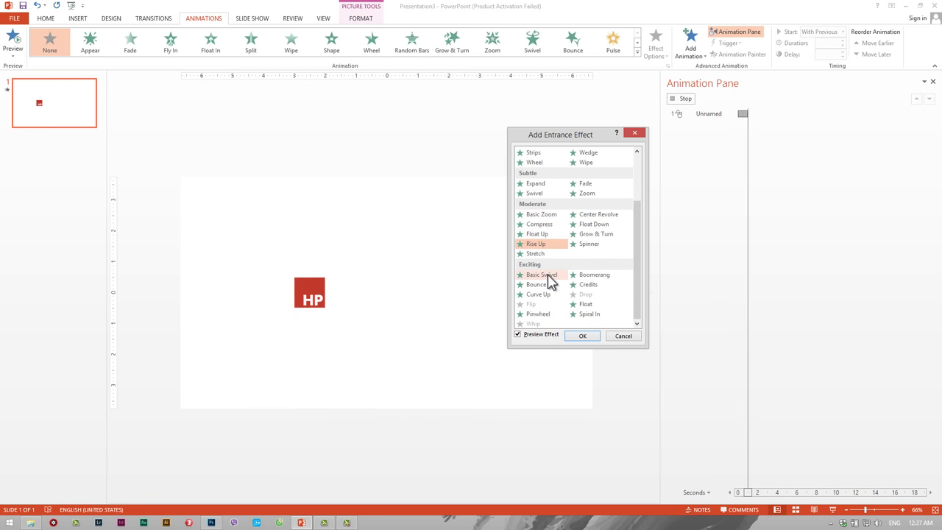
left_click(597, 285)
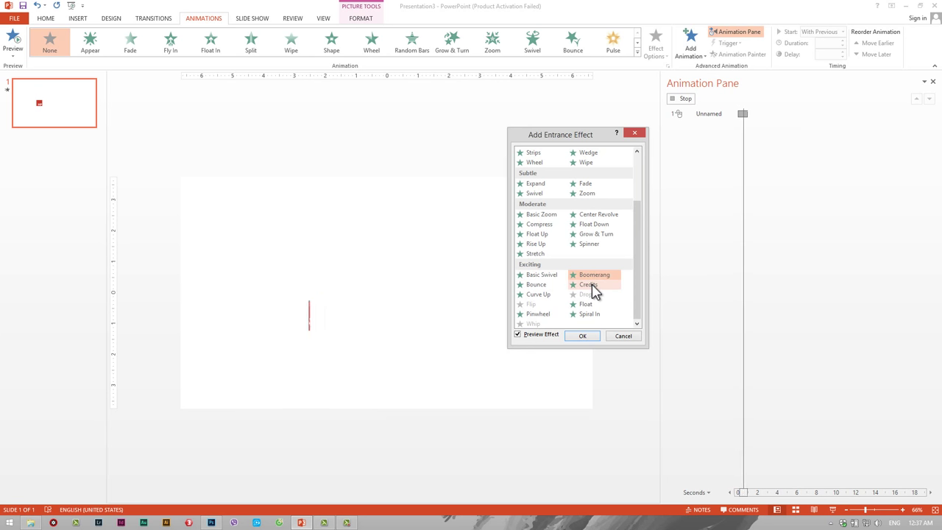
left_click(540, 286)
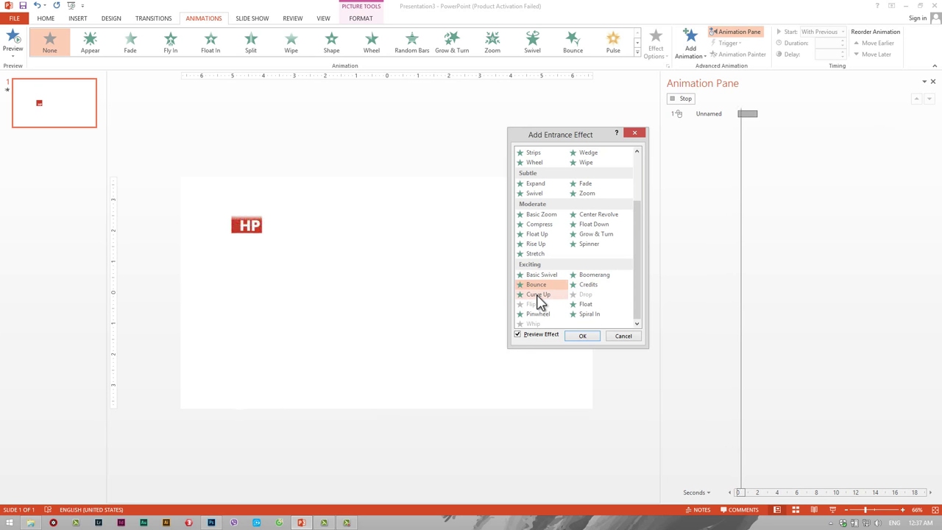
left_click(537, 296)
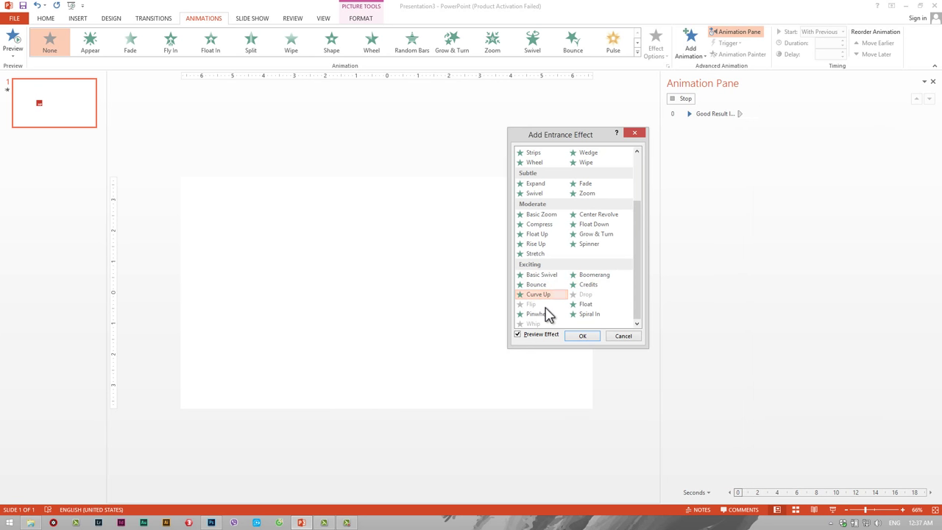
left_click(543, 314)
left_click(598, 313)
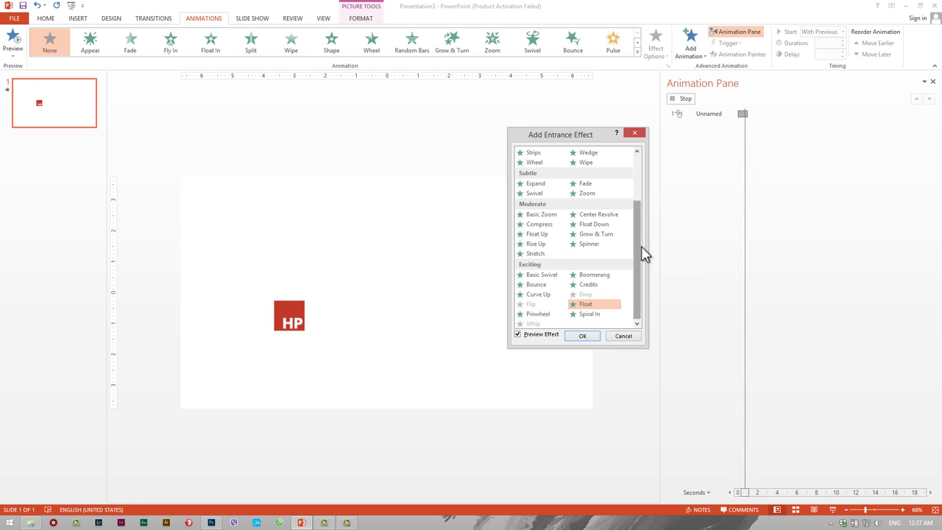
scroll(644, 255, "up", 3)
left_click(543, 189)
left_click(540, 192)
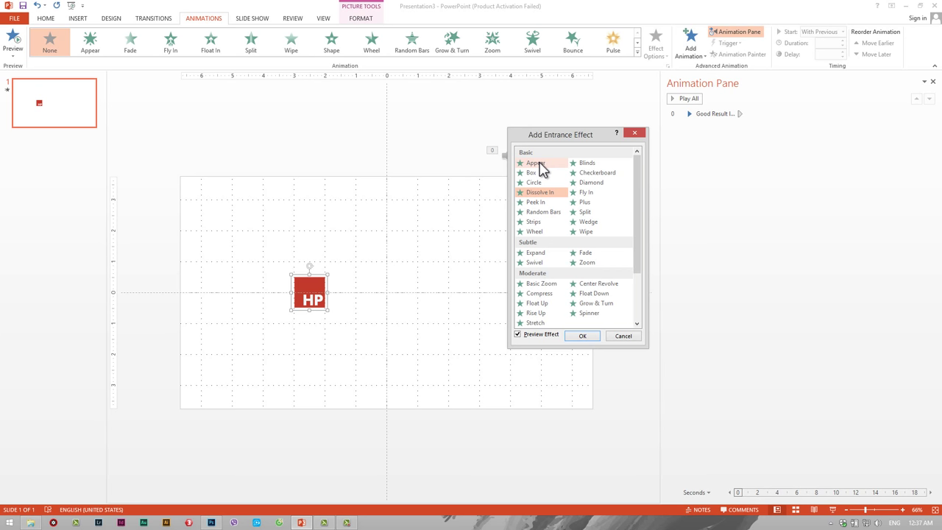
left_click(593, 182)
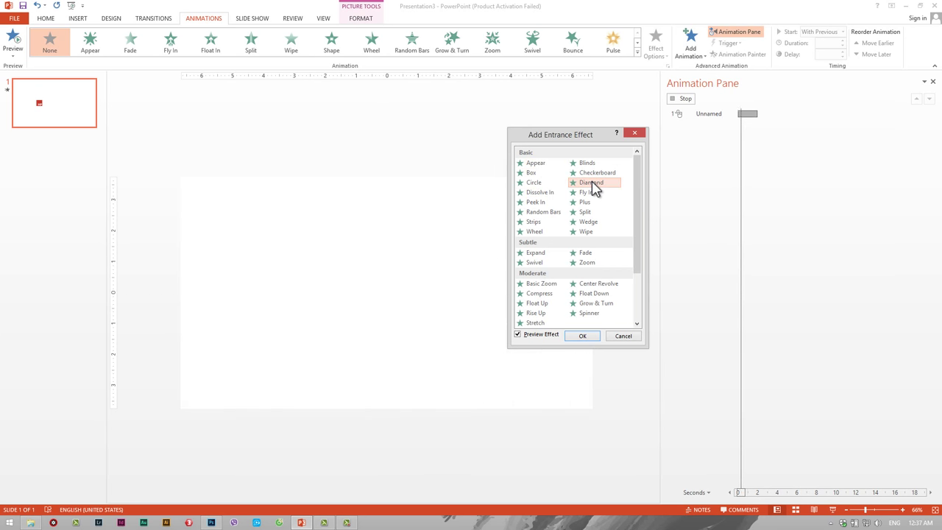
left_click(598, 263)
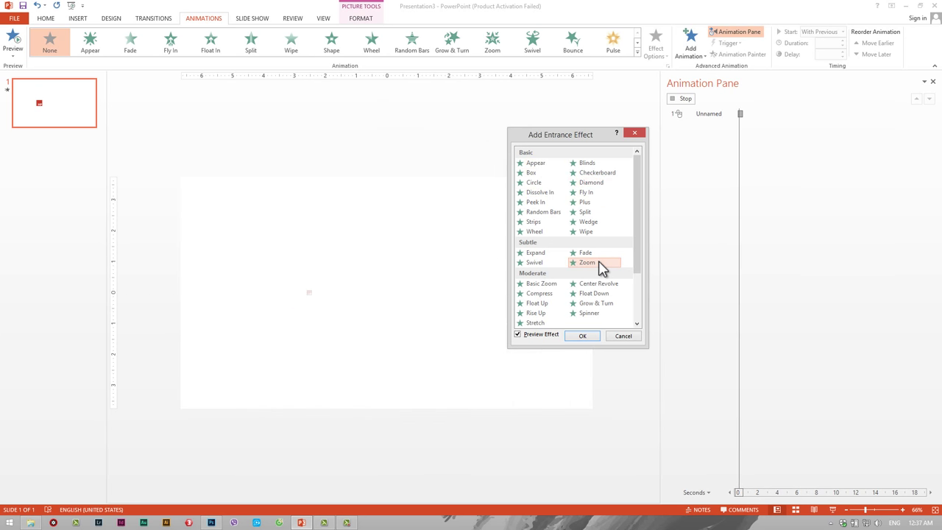
left_click(545, 233)
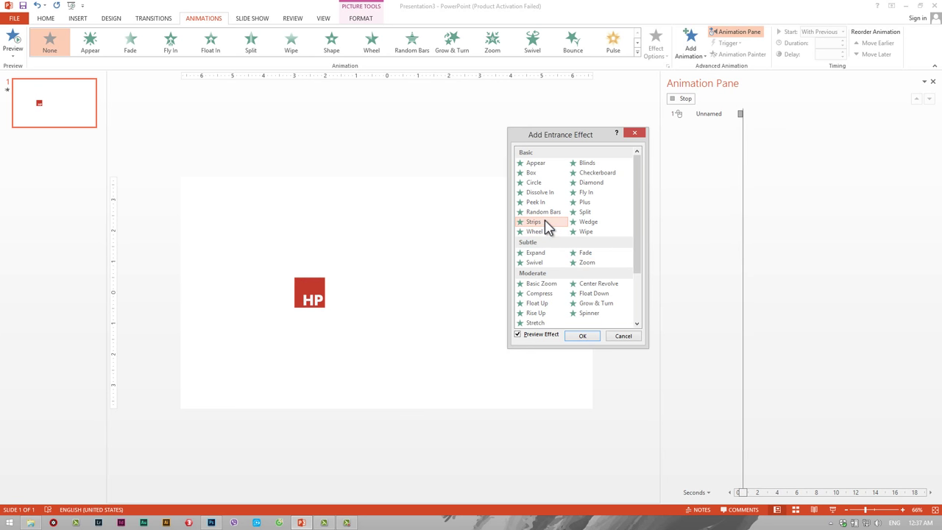
left_click(545, 213)
left_click(545, 203)
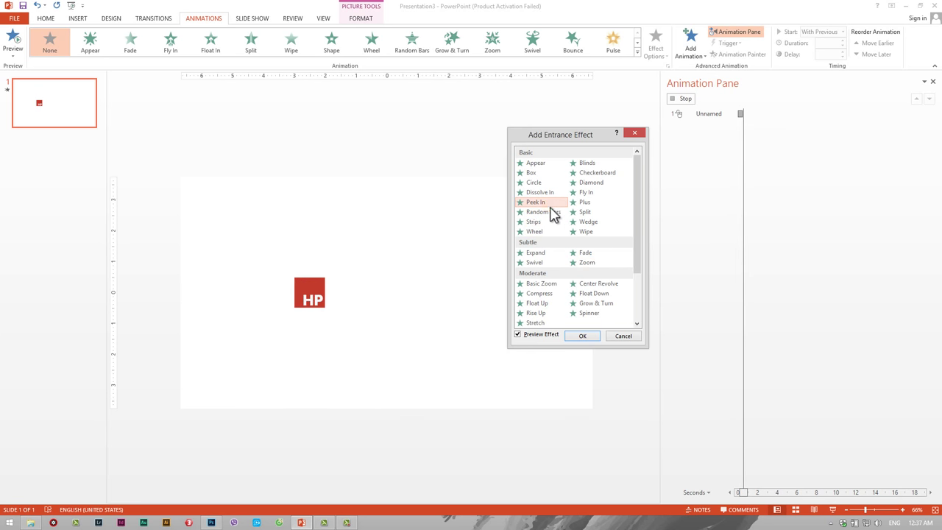
left_click(537, 293)
left_click(602, 285)
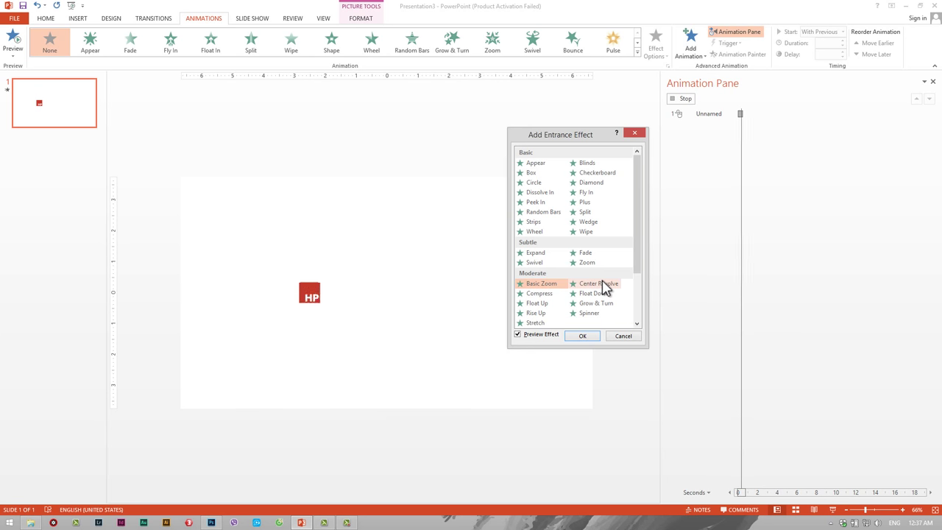
left_click(600, 295)
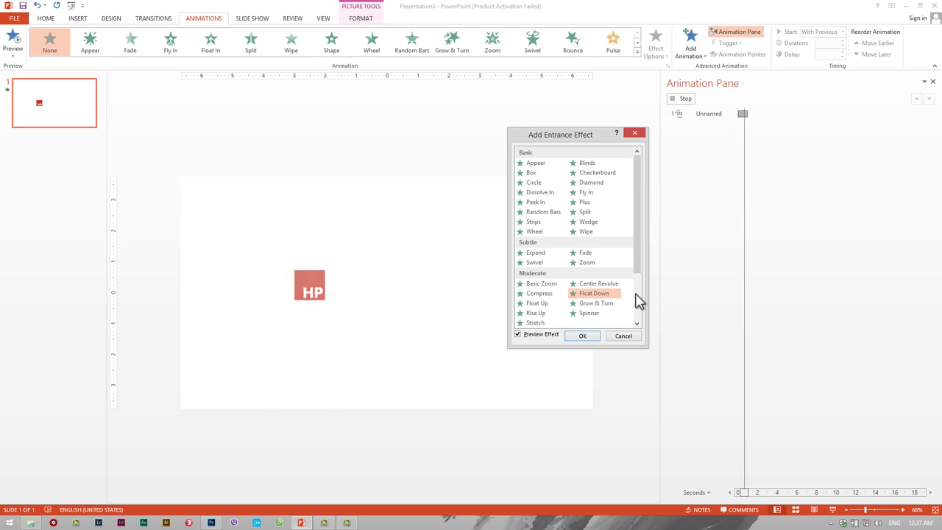
scroll(638, 324, "down", 2)
Step: Give the HP logo a Fly In entrance with the From Left direction
left_click(623, 338)
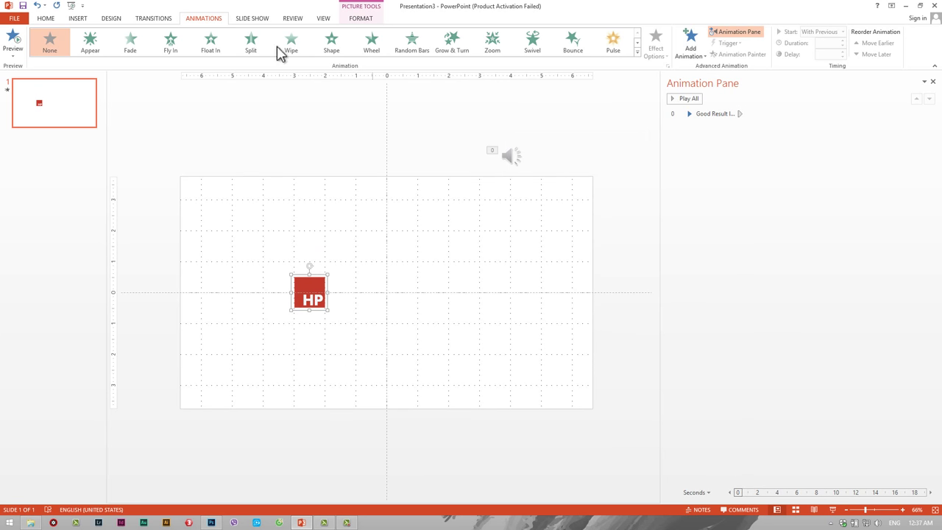
left_click(181, 46)
left_click(210, 46)
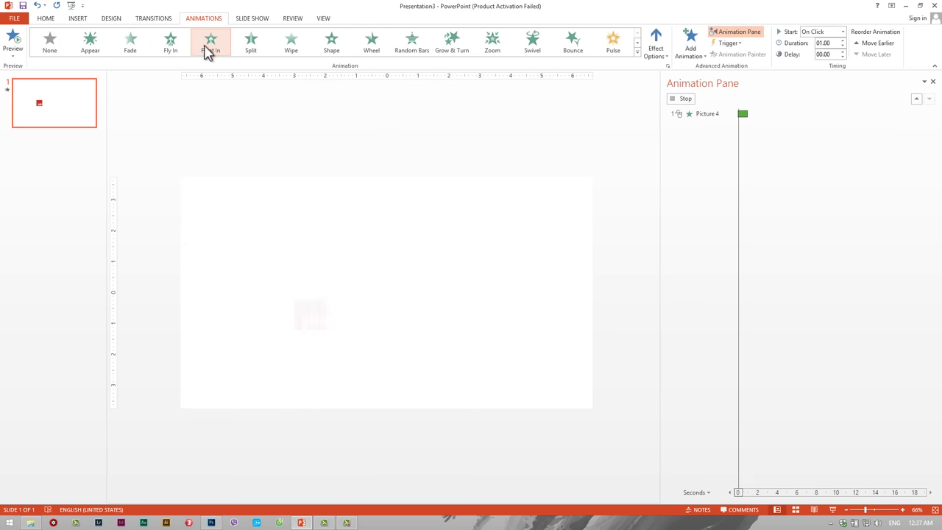
left_click(179, 50)
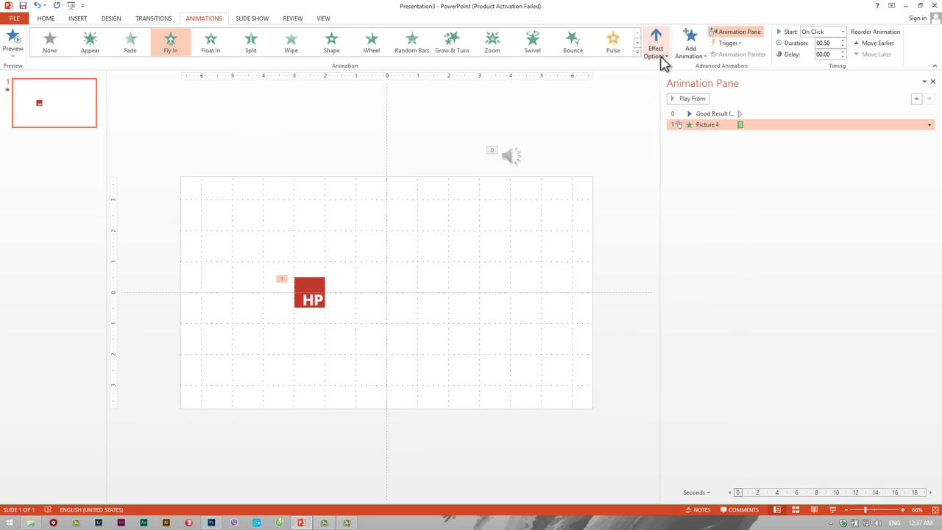
left_click(662, 59)
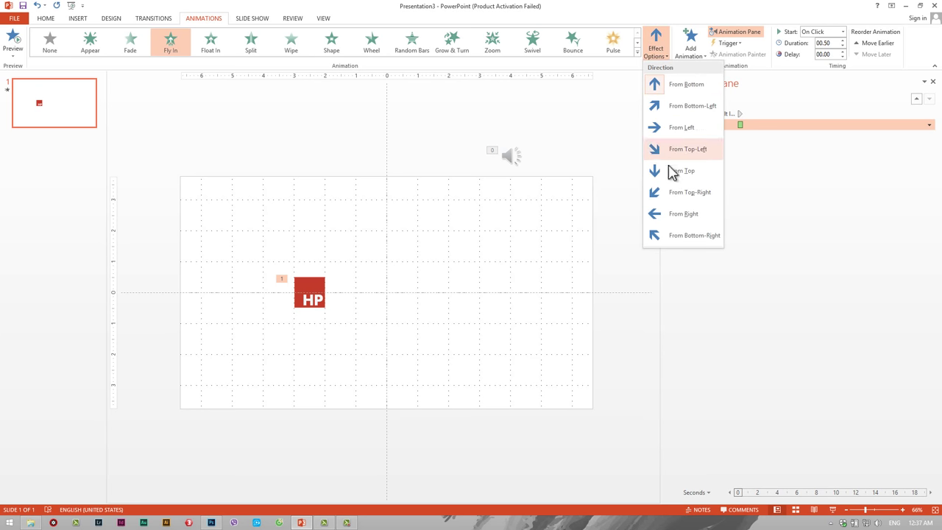
left_click(674, 129)
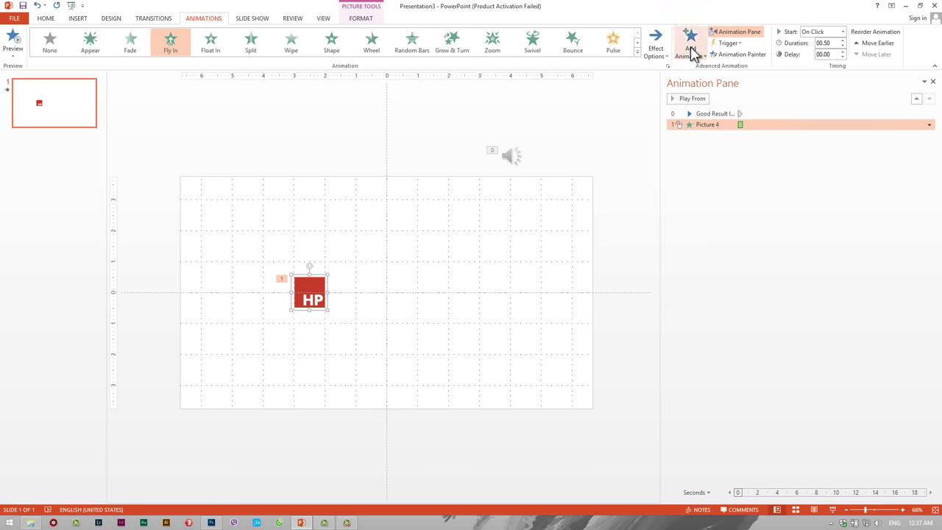
left_click(690, 50)
Step: Add a Fade exit animation to the HP logo
left_click(739, 301)
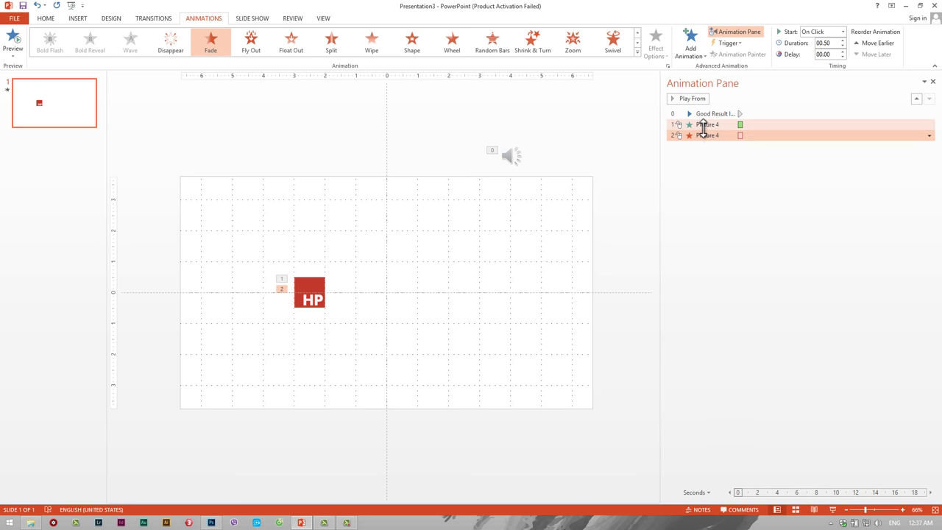
left_click(705, 125)
left_click(699, 190)
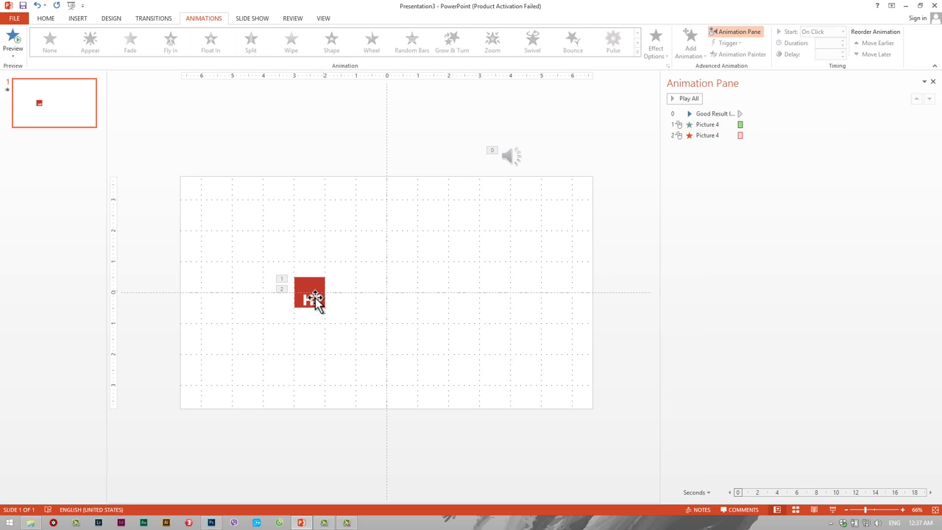
left_click(316, 305)
left_click(714, 125)
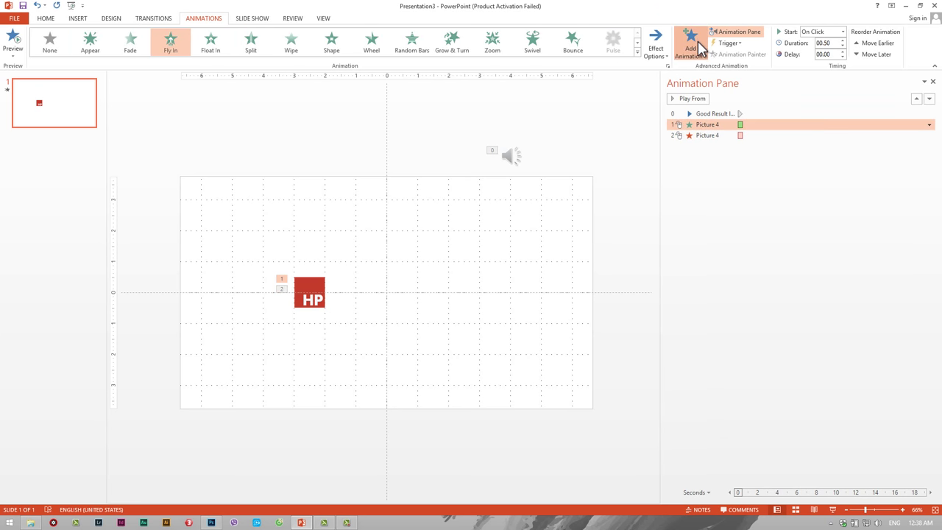
Step: Add a Spin emphasis to the HP logo as its third animation
left_click(692, 44)
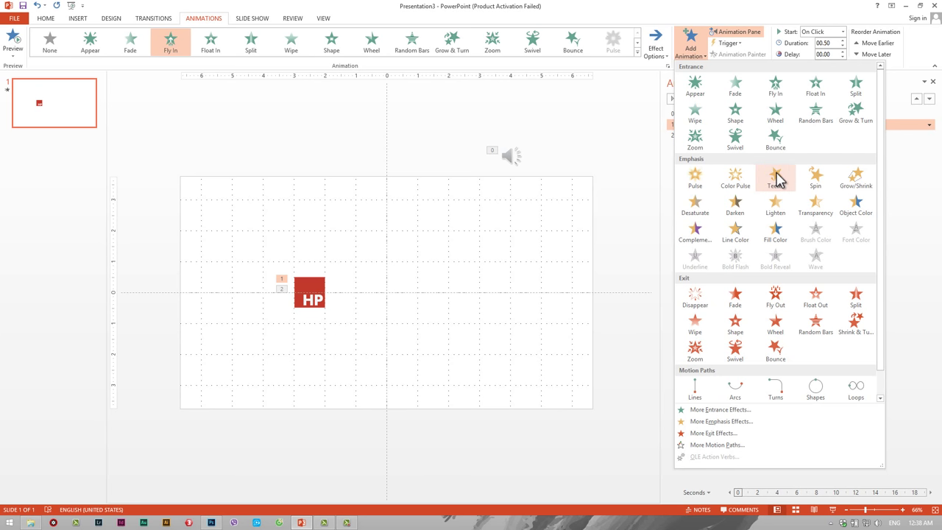
left_click(816, 183)
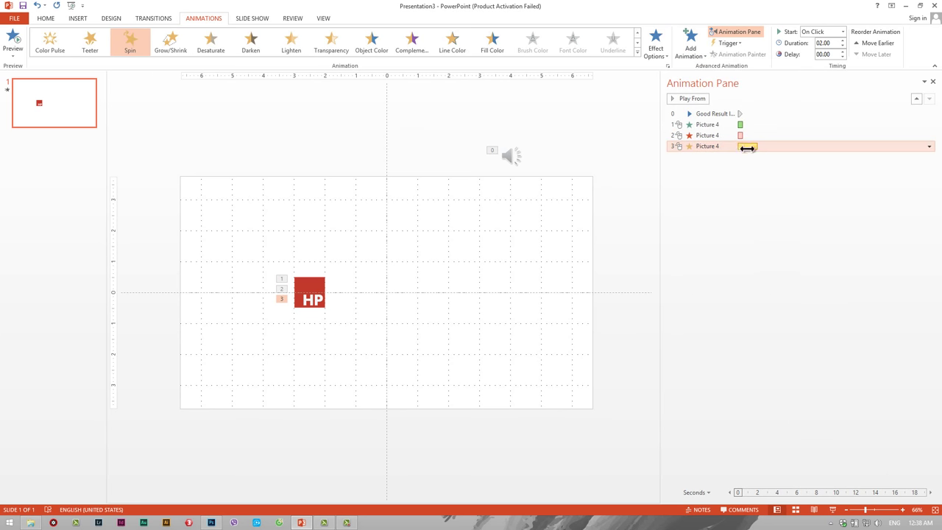
left_click_drag(725, 147, 706, 124)
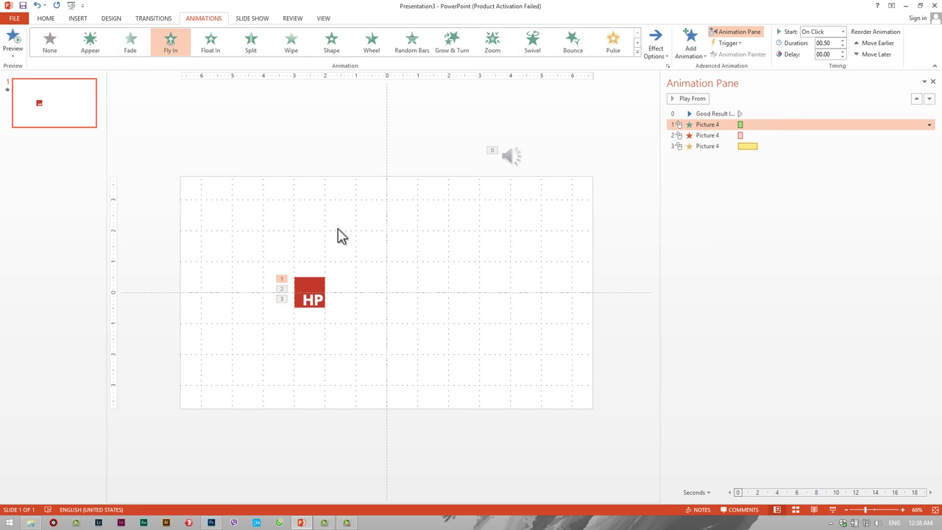
Step: Drag Spin above the Fade exit so the order is Fly In, Spin, Fade
left_click(707, 135)
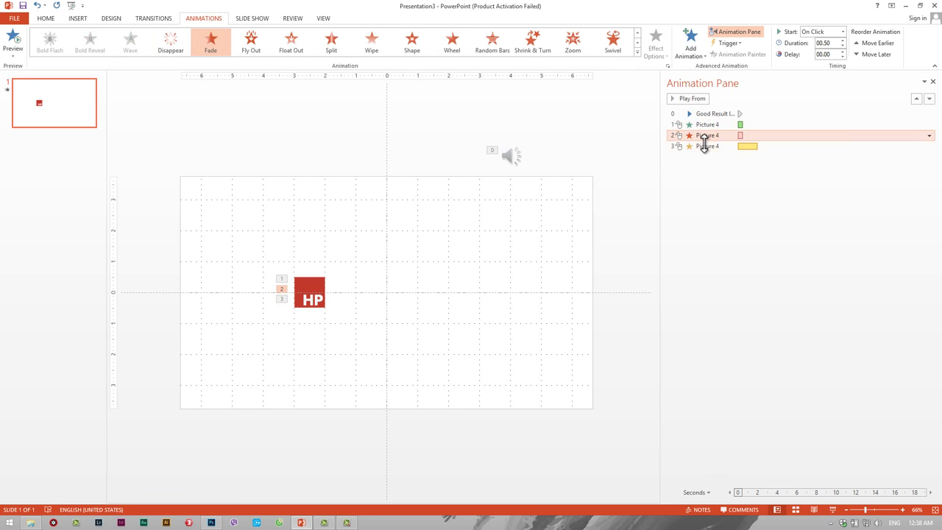
left_click(707, 146)
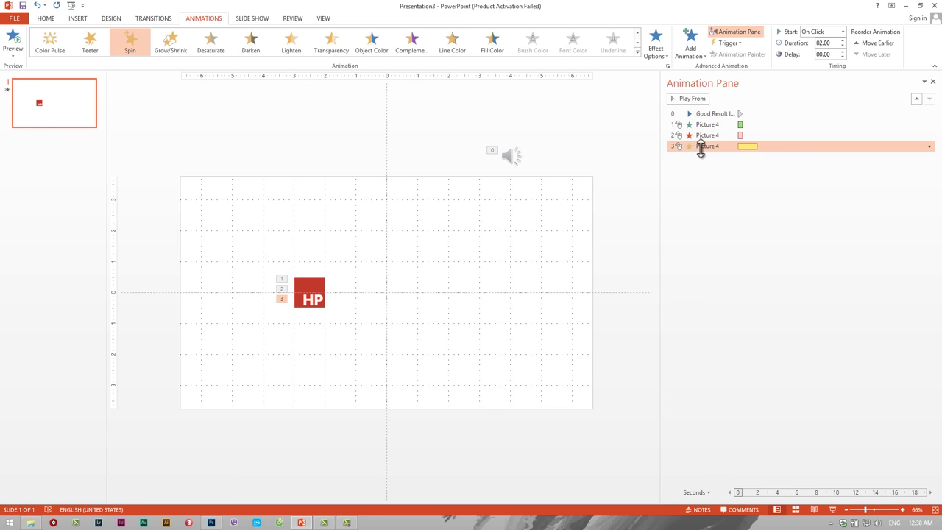
mouse_move(701, 149)
left_mouse_down()
mouse_move(714, 145)
mouse_move(709, 135)
left_mouse_up()
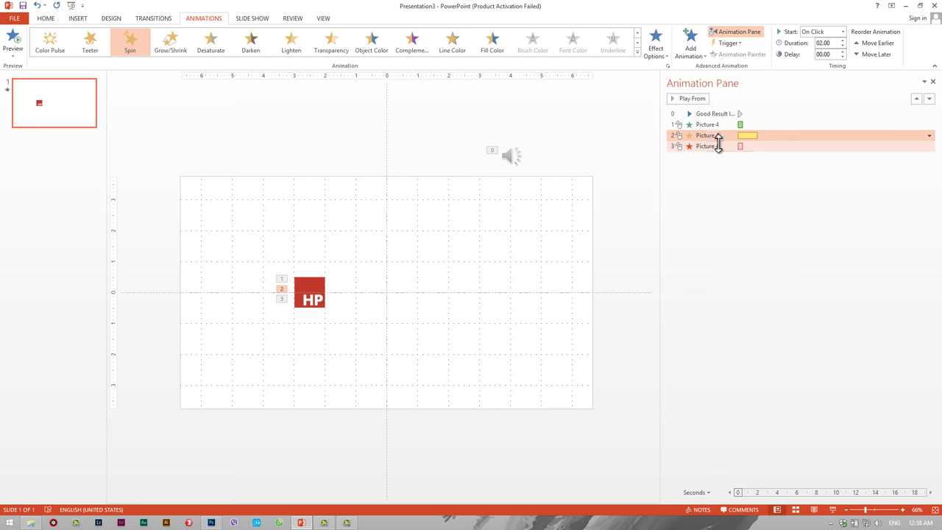
left_click(716, 146)
left_click(710, 145)
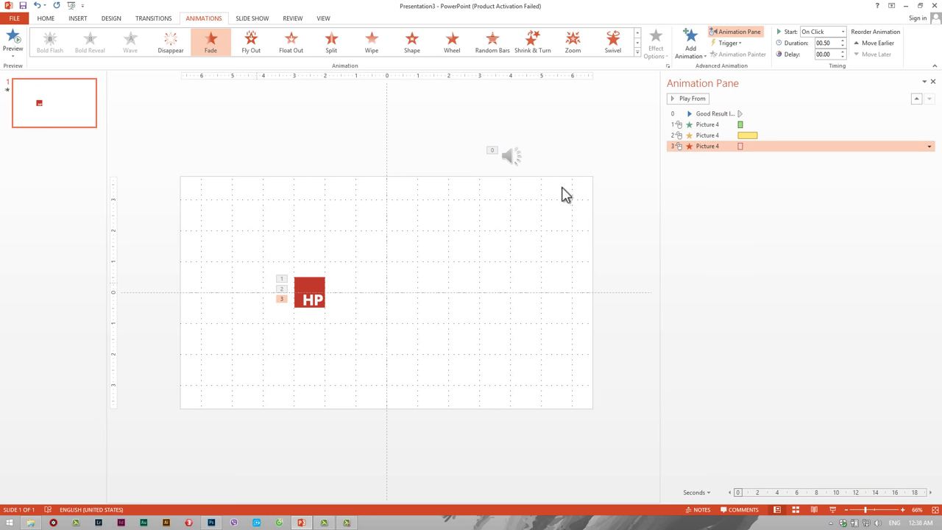
left_click_drag(714, 123, 691, 126)
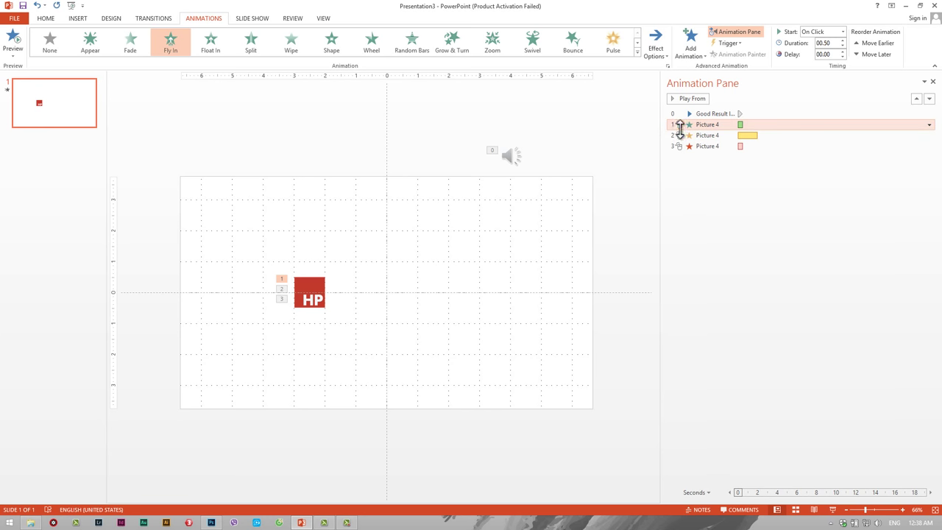
Step: Set the Fly In animation to start With Previous, alongside the audio
left_click(929, 125)
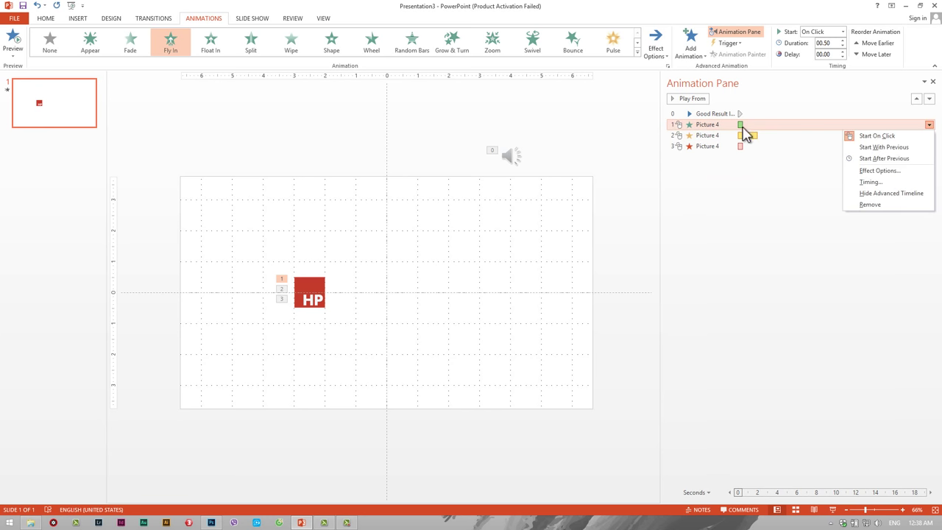
left_click(722, 181)
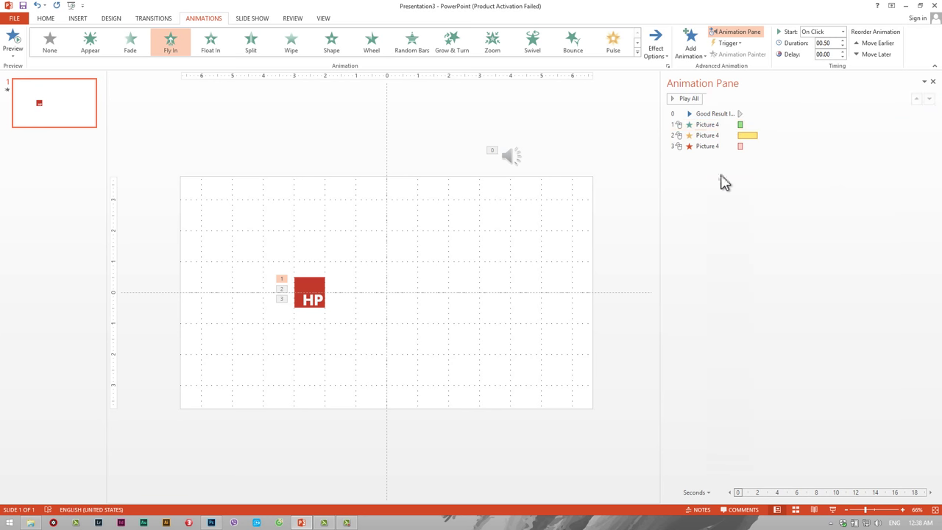
left_click(700, 128)
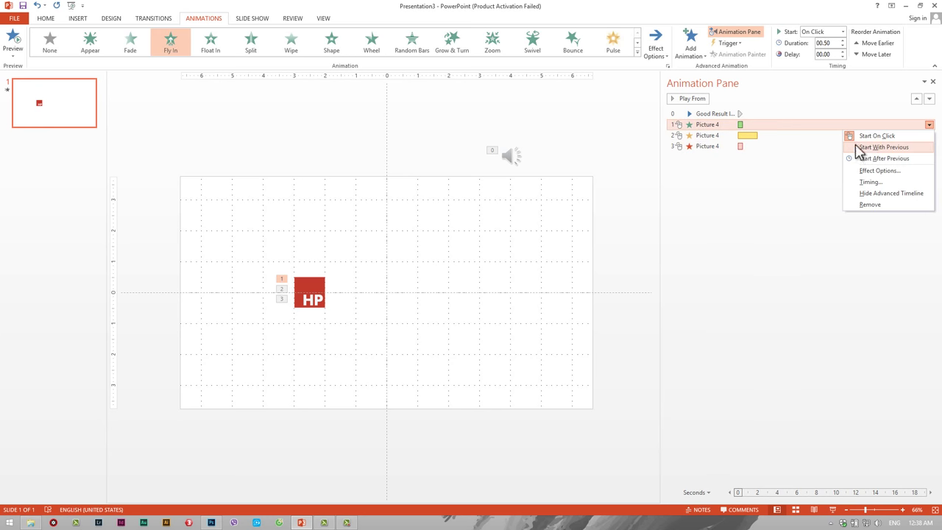
left_click(697, 131)
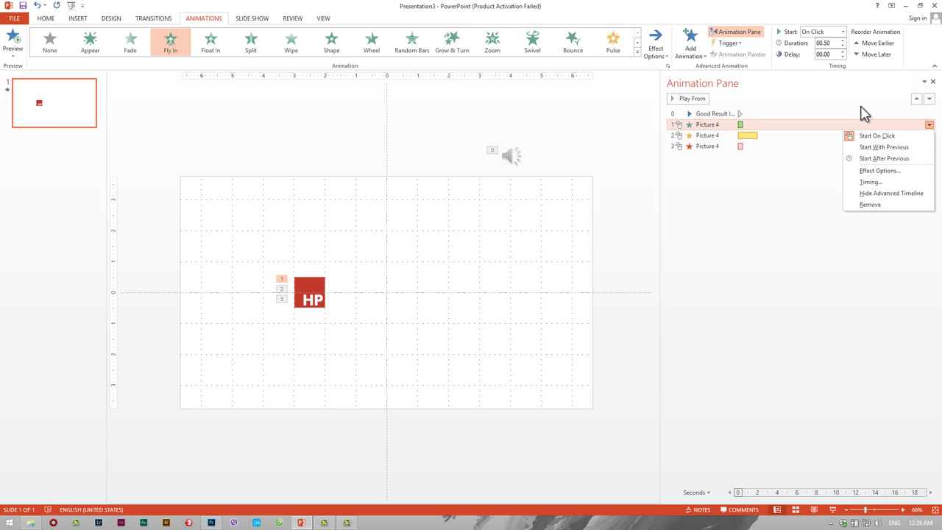
left_click(714, 130)
left_click(897, 159)
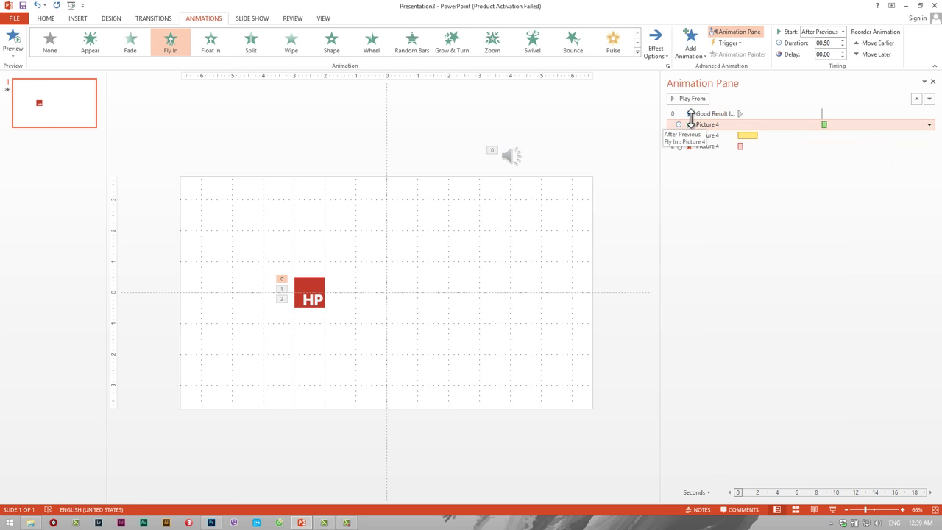
right_click(706, 126)
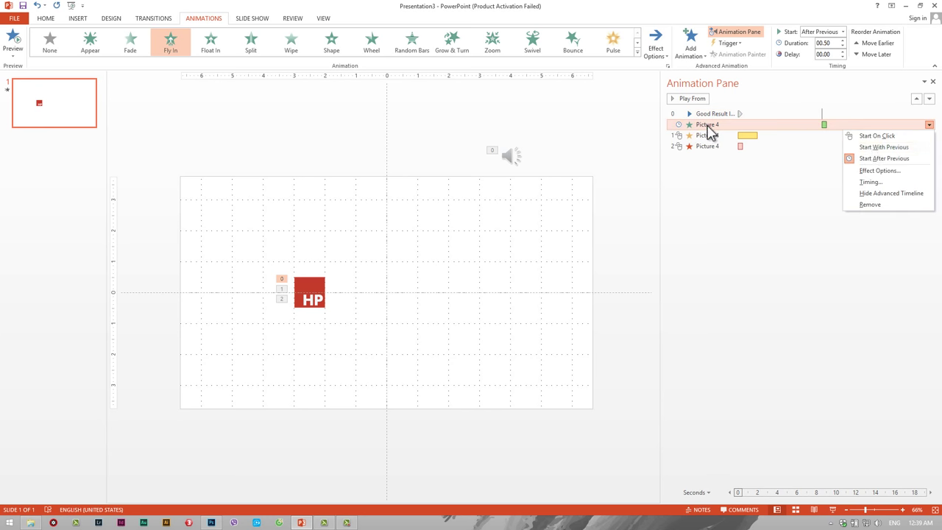
left_click(883, 147)
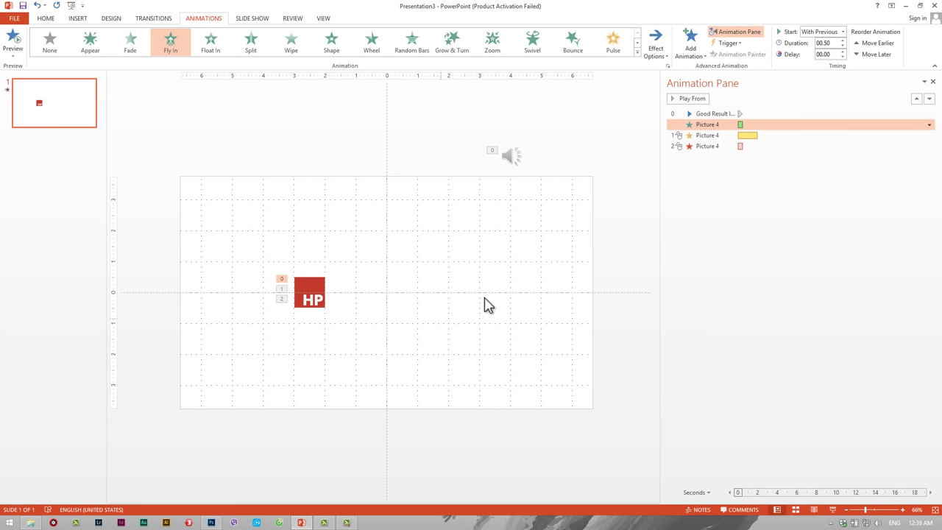
Step: Set the Spin animation to start With Previous, running 0–2 s with the Fly In
left_click(711, 135)
right_click(713, 137)
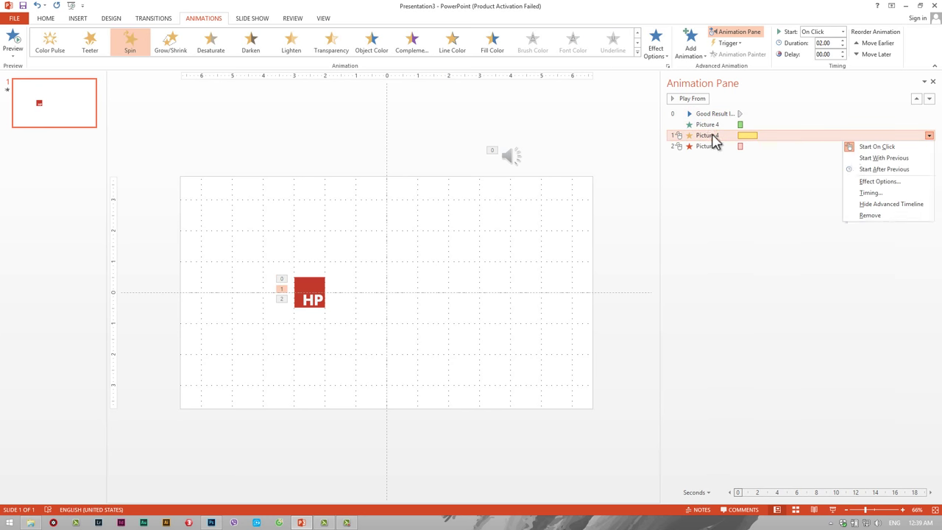
left_click(876, 169)
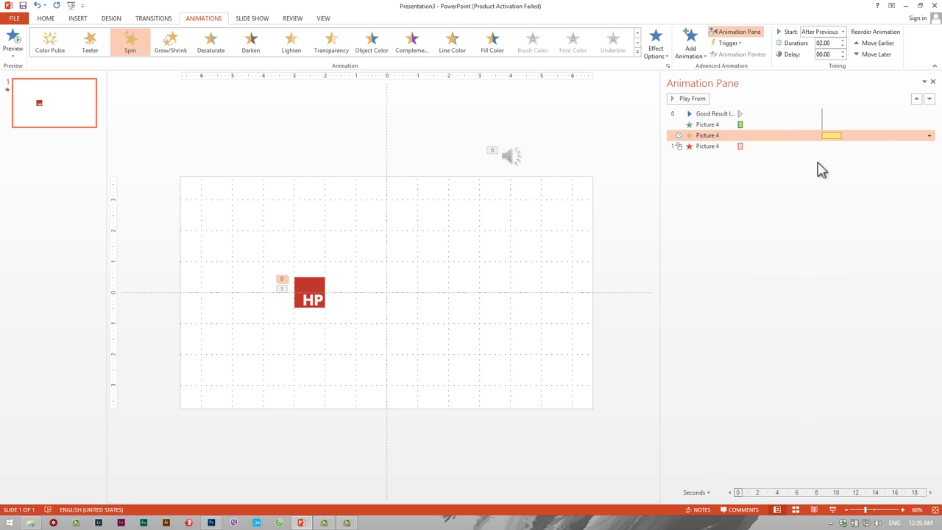
left_click(709, 145)
left_click(825, 136)
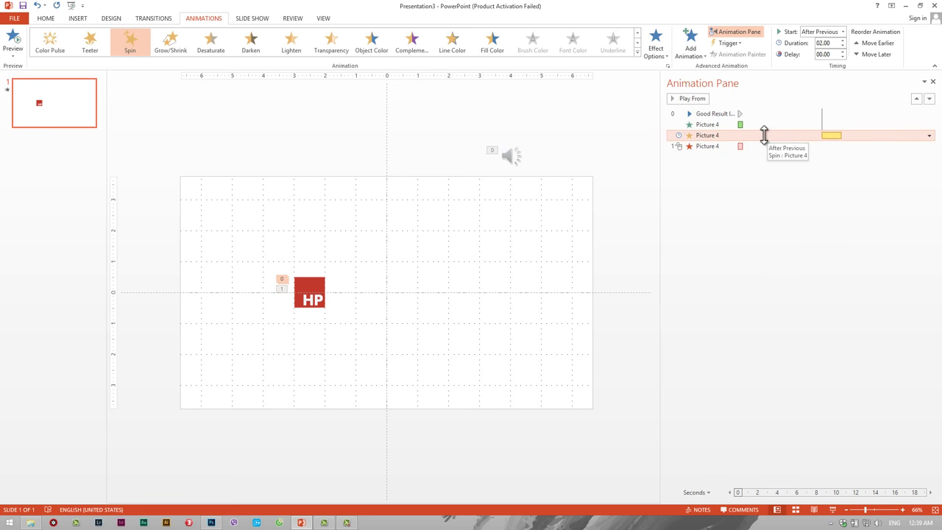
right_click(705, 135)
left_click(888, 157)
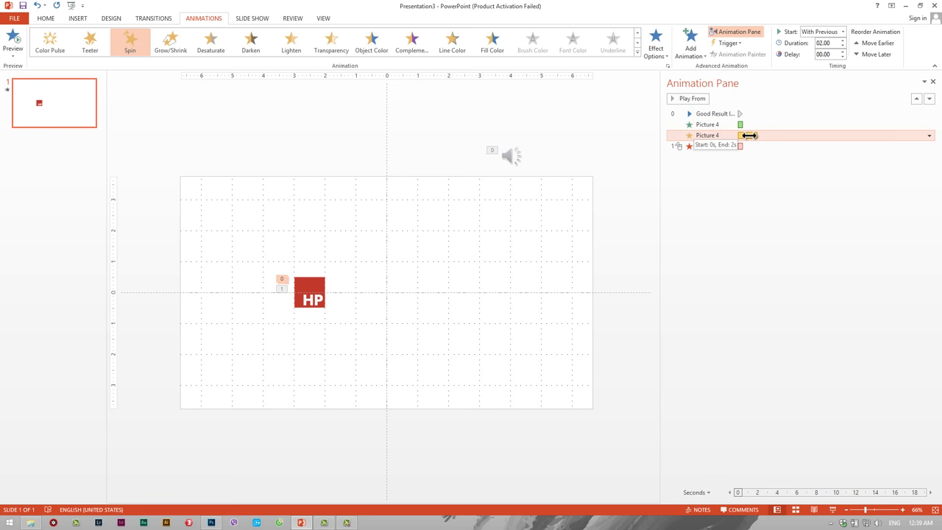
Step: Drag the Spin timing bar to zero delay and a 1.2-second duration
left_click_drag(749, 136, 754, 137)
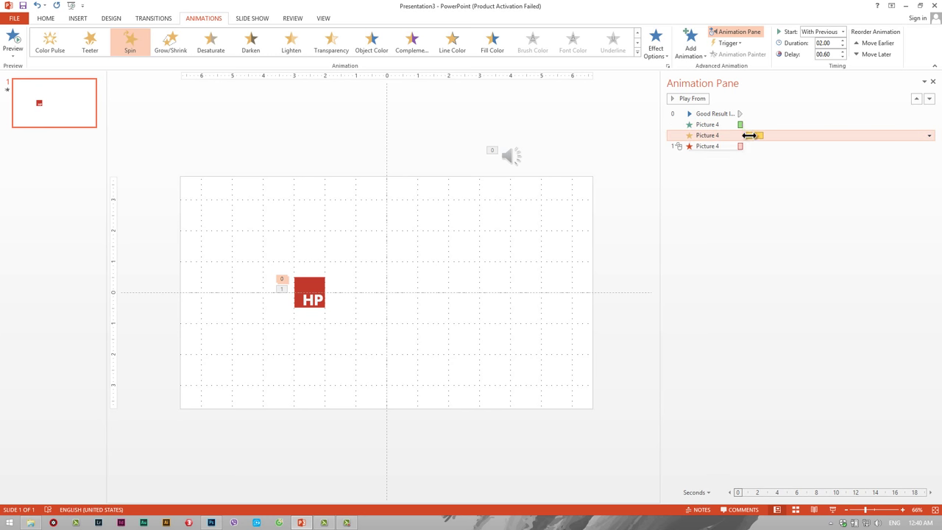
left_click_drag(750, 135, 749, 136)
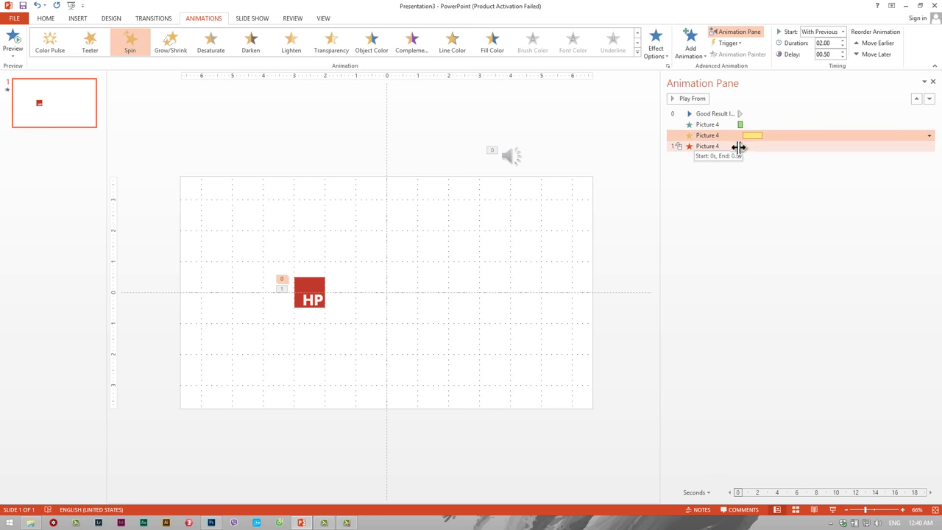
left_click_drag(753, 136, 747, 137)
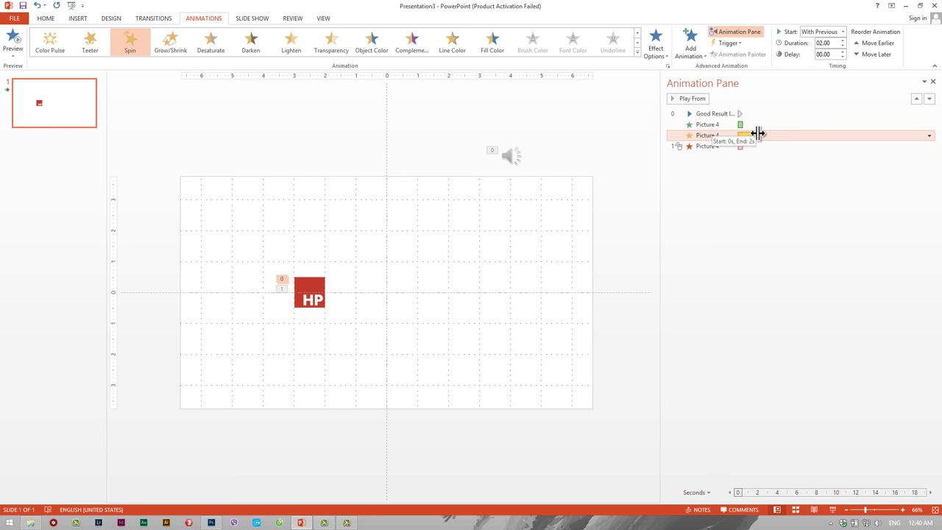
left_click_drag(758, 133, 749, 135)
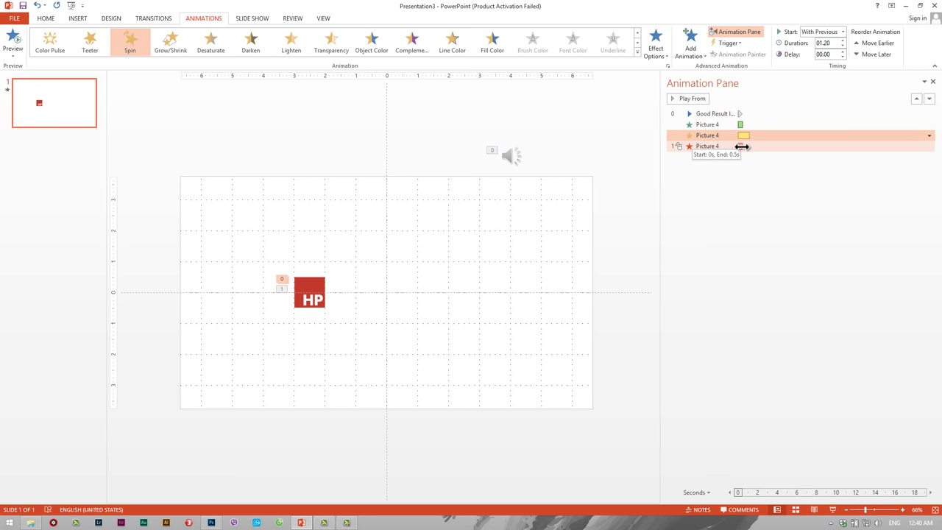
Step: Set the Fade exit to start After Previous
right_click(839, 146)
left_click(865, 156)
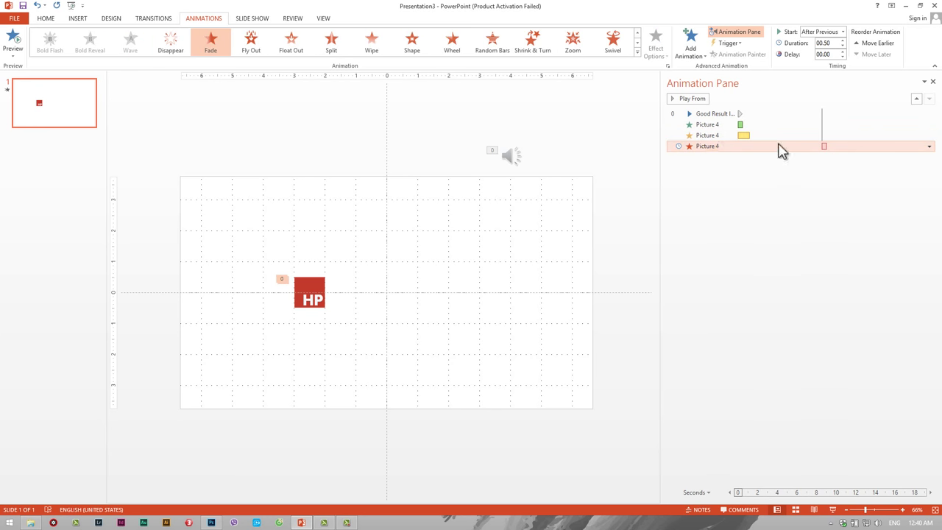
left_click_drag(709, 145, 711, 112)
Step: Set the Good Result sound to After Previous and the Fade exit to With Previous
left_click(929, 114)
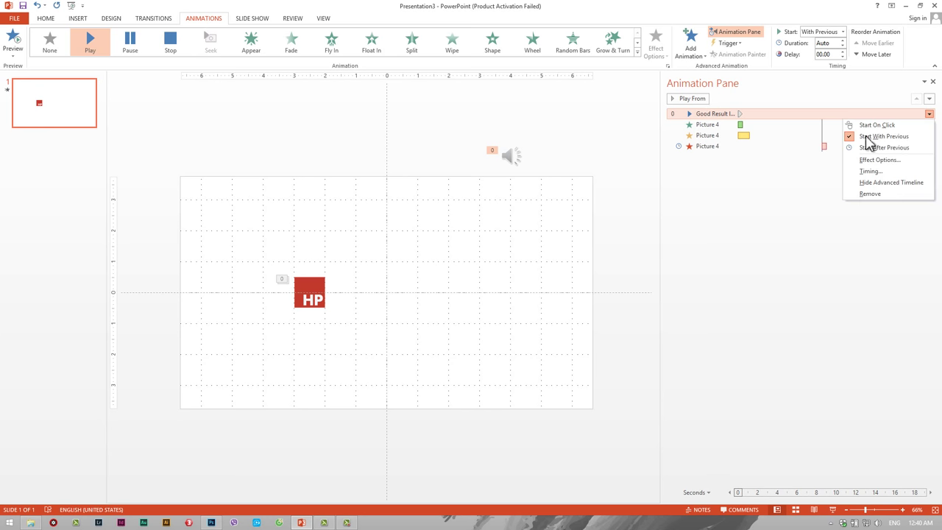
left_click(887, 147)
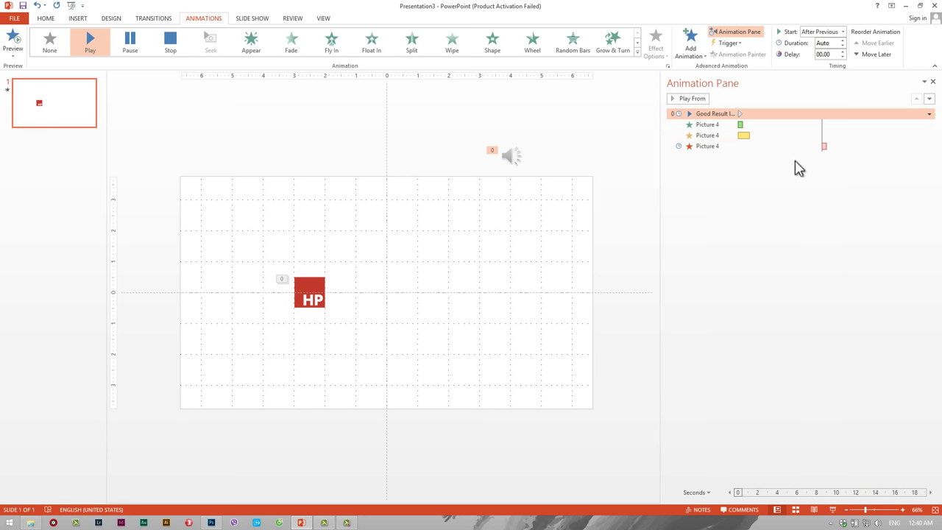
left_click(715, 146)
left_click(929, 145)
left_click(866, 184)
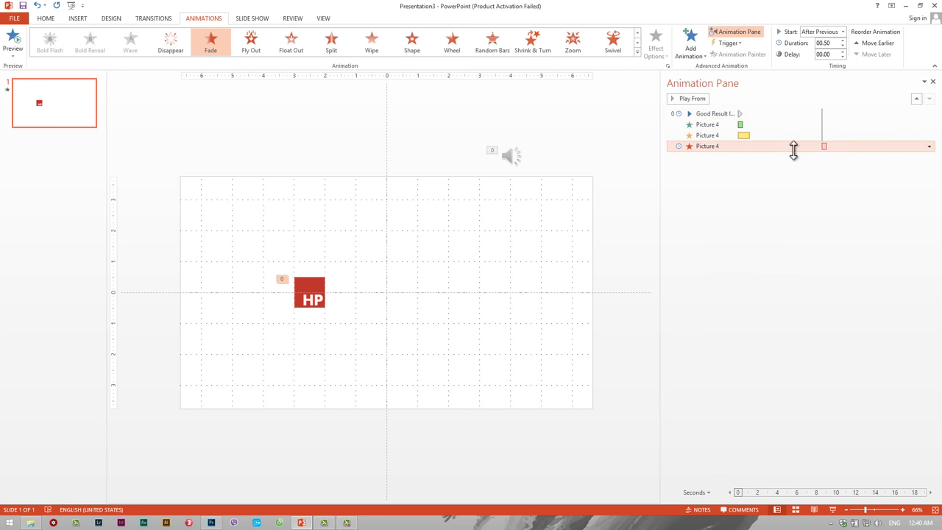
right_click(764, 151)
left_click(887, 171)
Step: Preview the animation sequence several times with Play From
left_click(706, 115)
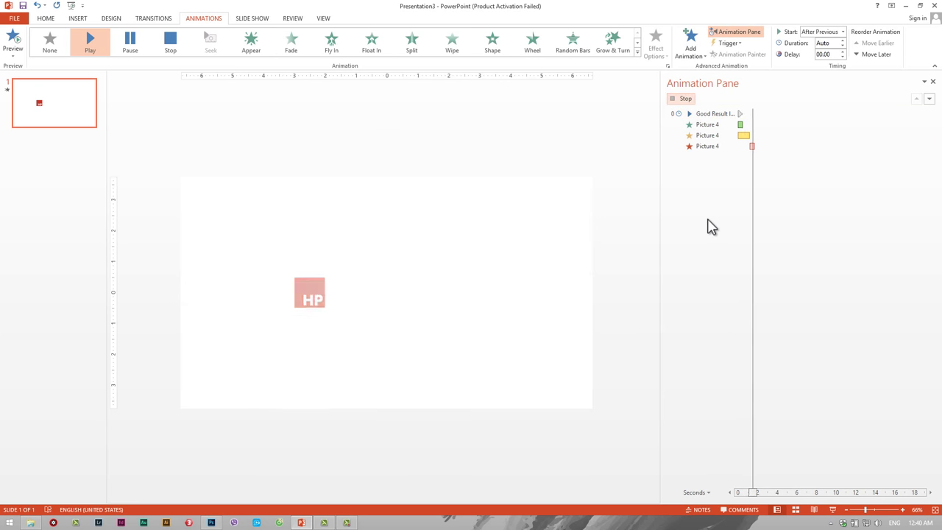
left_click(684, 99)
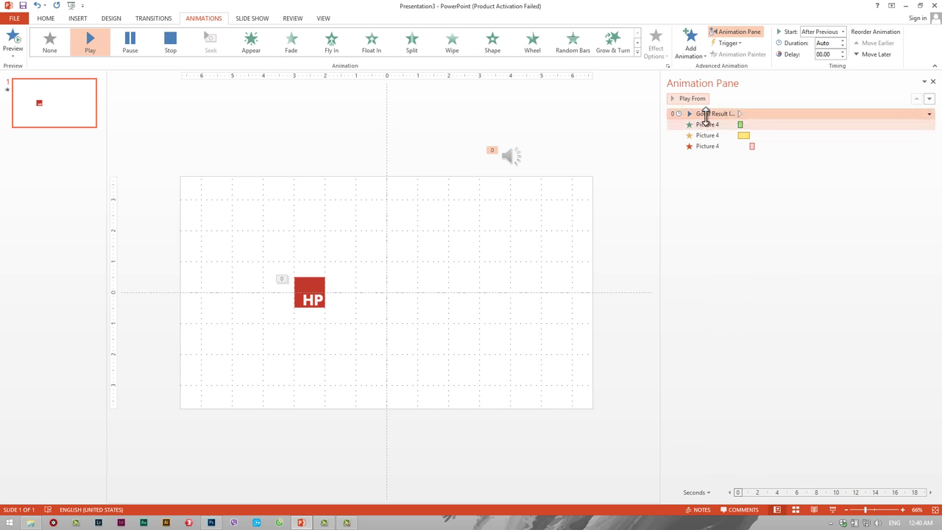
left_click(696, 101)
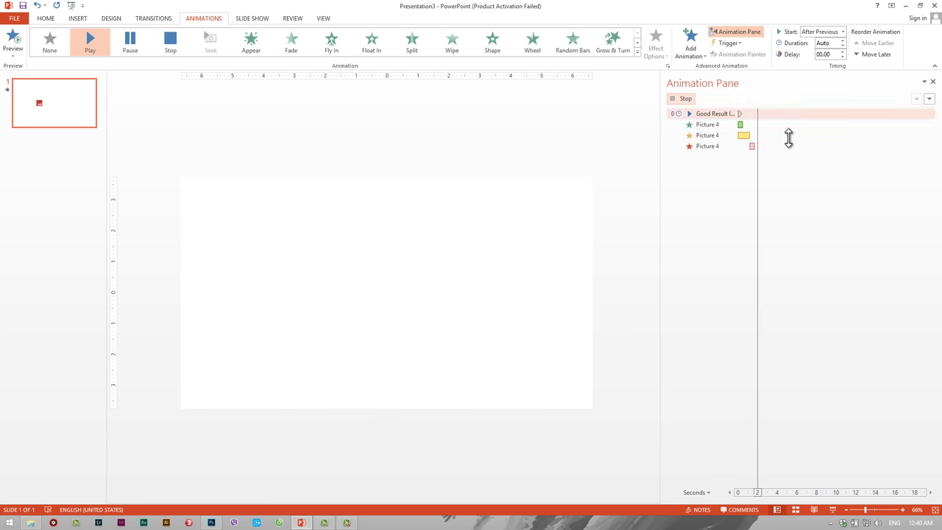
left_click(678, 99)
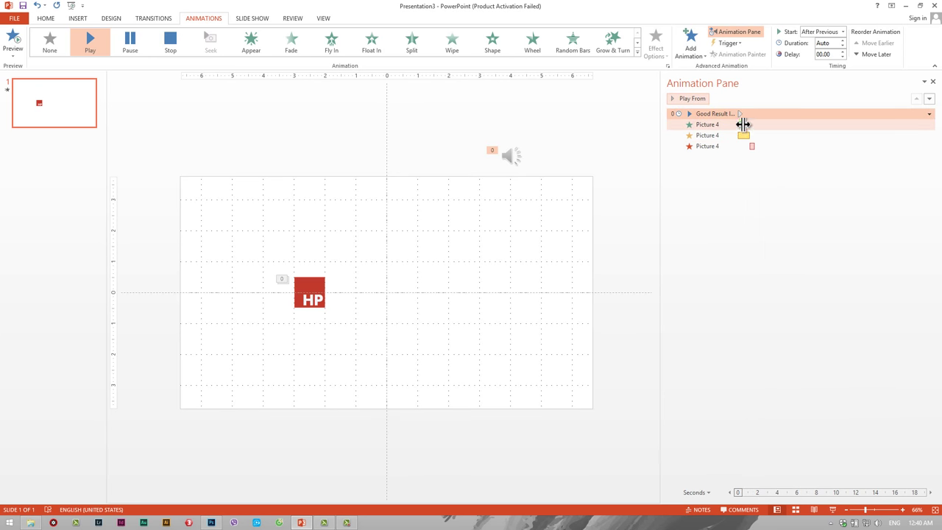
mouse_move(742, 127)
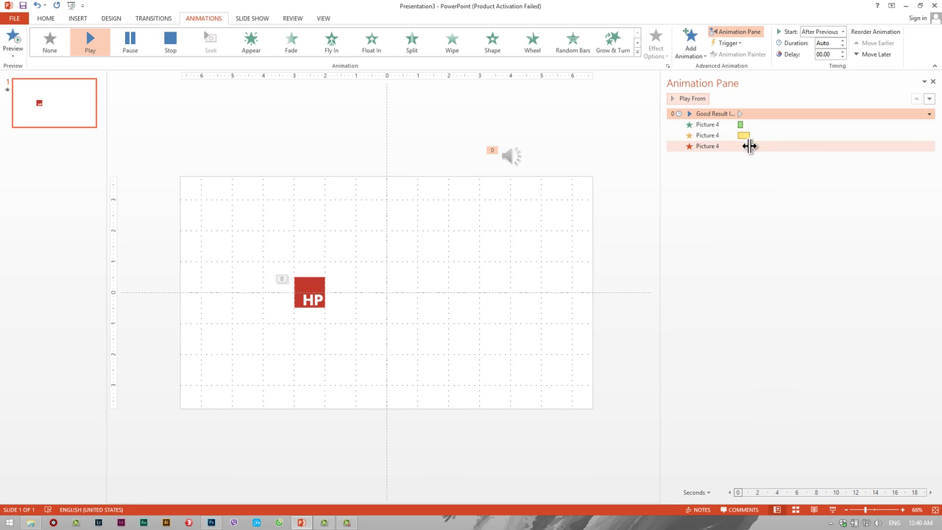
left_click(696, 99)
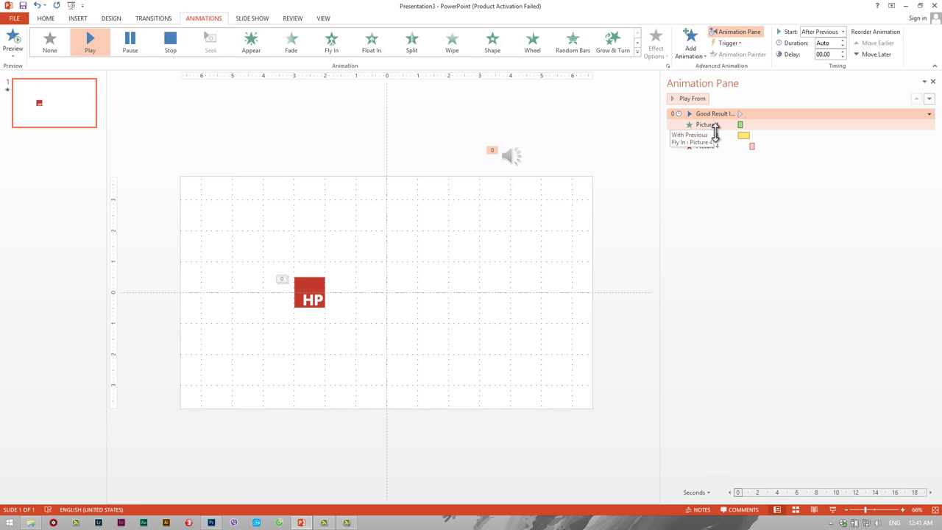
Step: Select all three Picture 4 animations and delete them
left_click(716, 146)
left_click(708, 125, "shift")
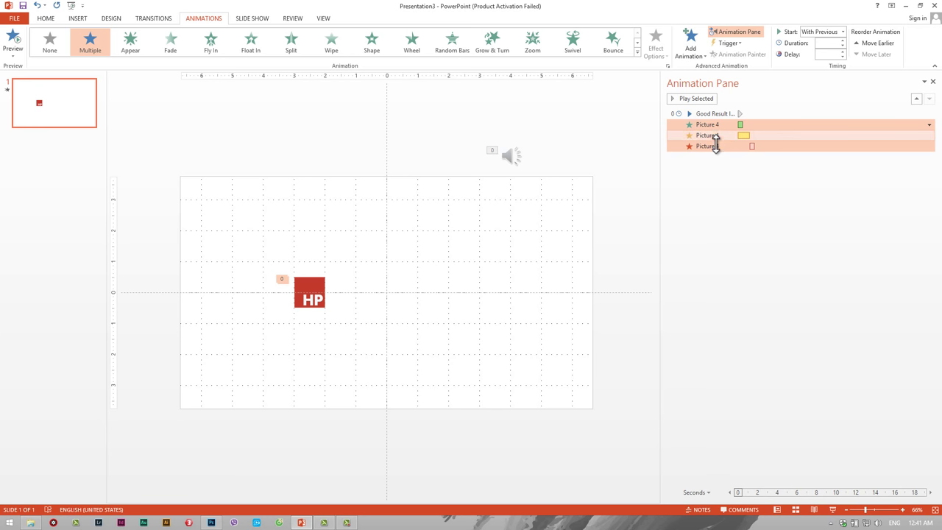
key("Delete")
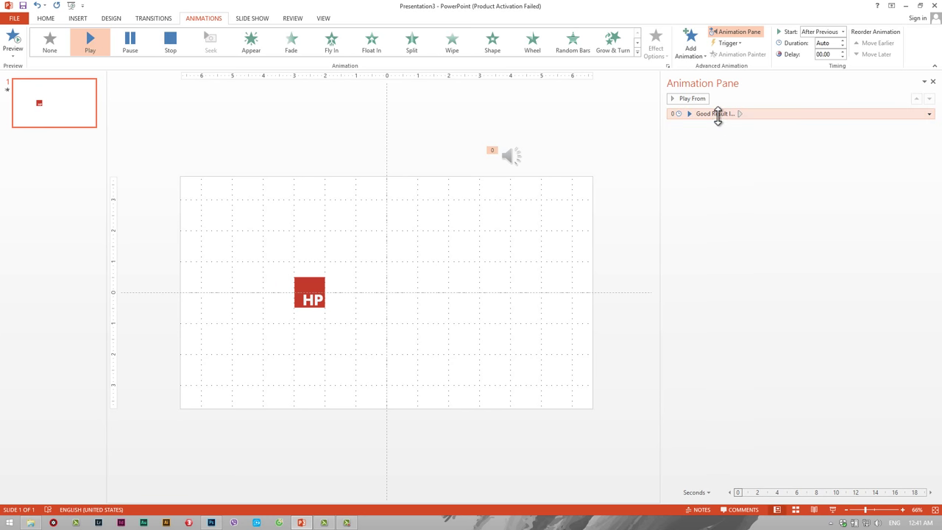
Step: Apply a fresh Spin emphasis to the HP logo
left_click(312, 298)
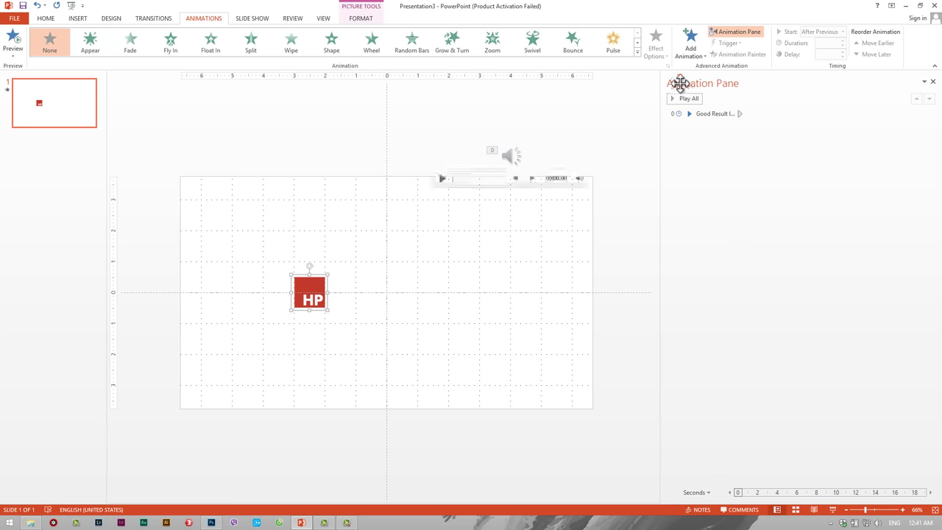
left_click(688, 50)
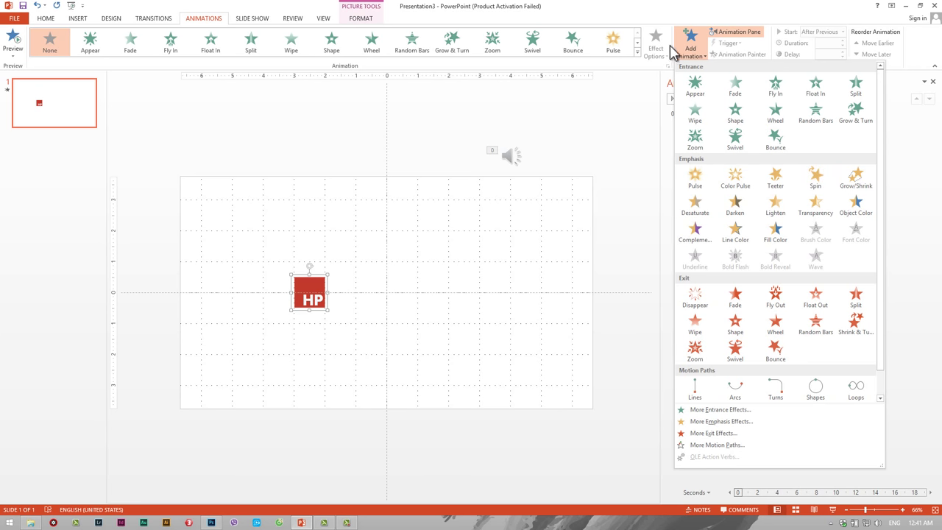
left_click(816, 178)
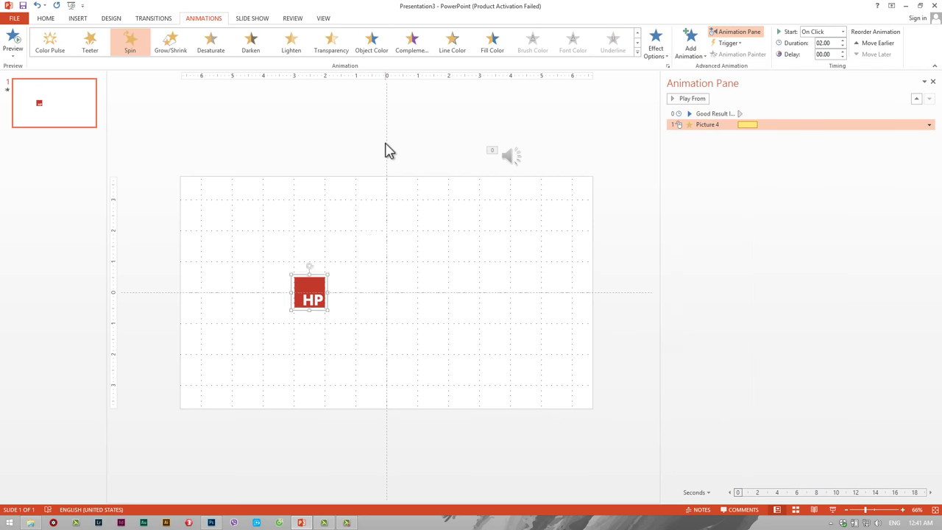
Step: Choose Custom Path for the HP logo to start drawing a motion path
left_click(311, 300)
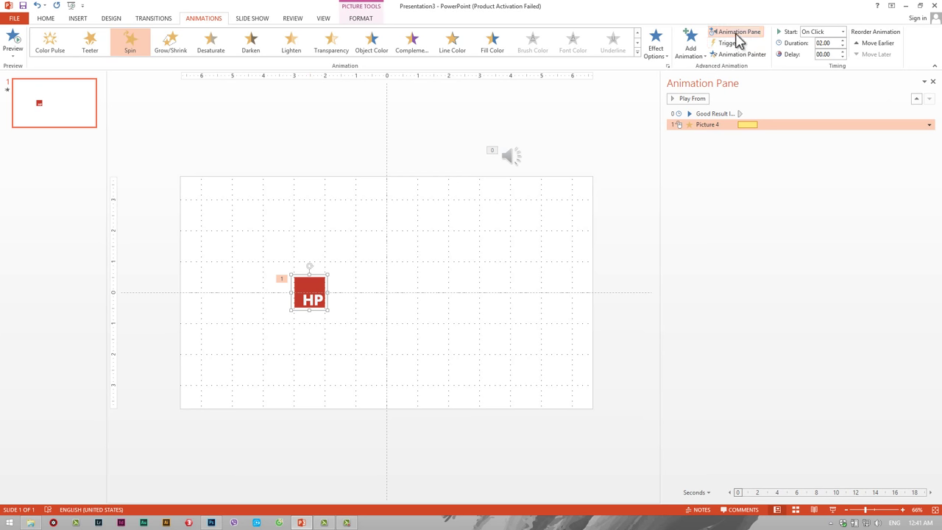
left_click(692, 46)
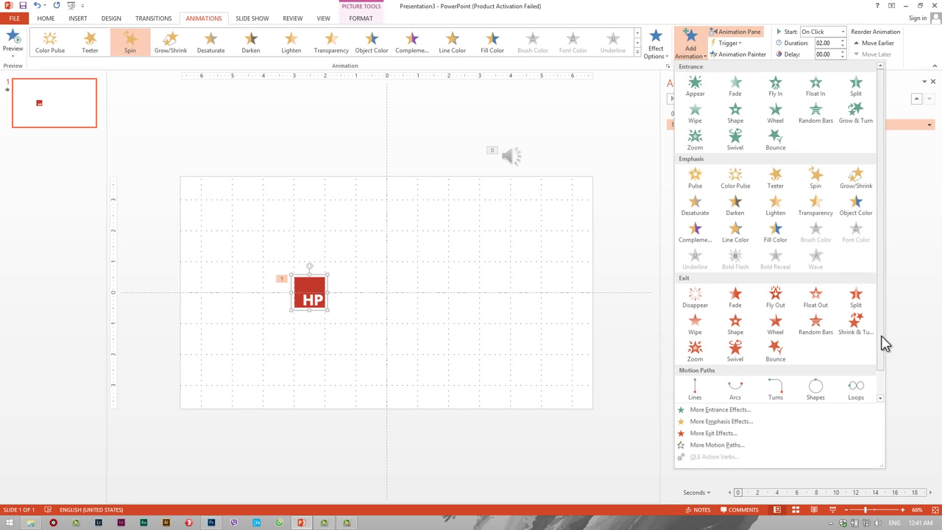
scroll(876, 389, "down", 1)
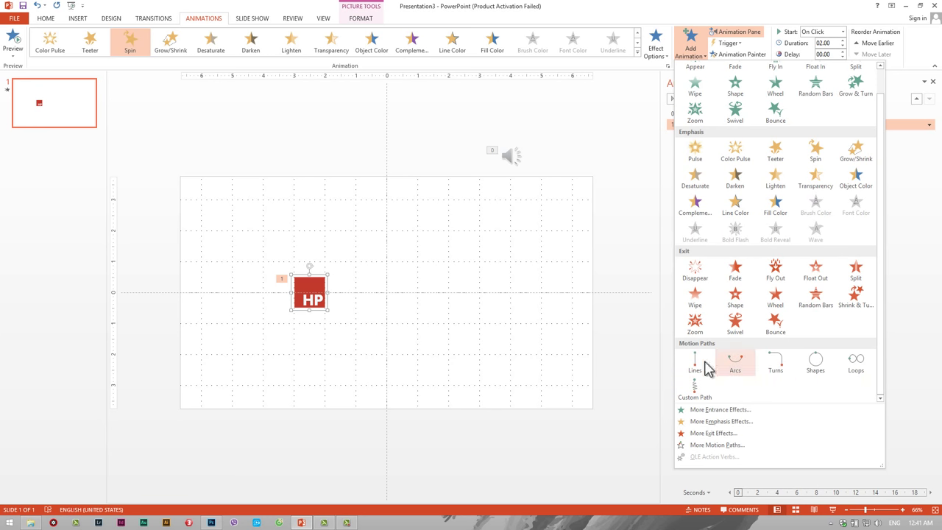
left_click(702, 397)
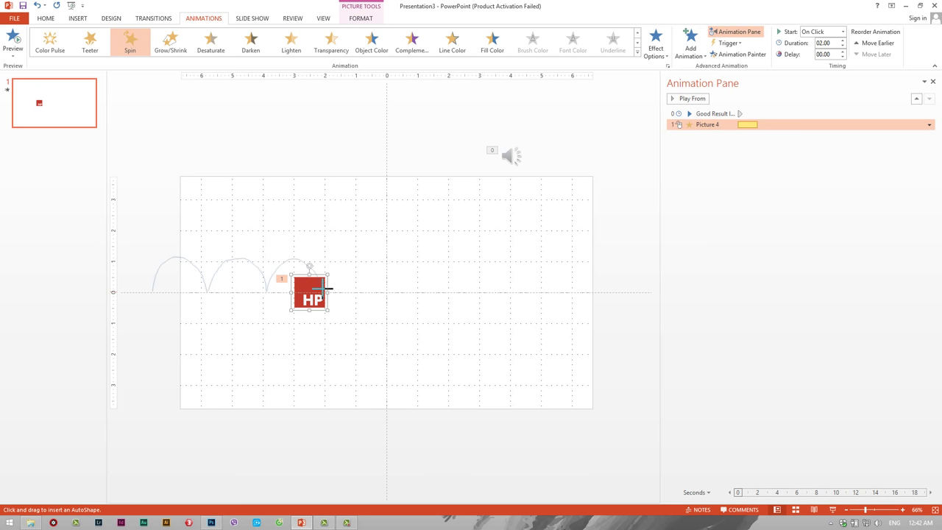
Step: Finish the HP icon's bouncing path and set its spin and motion path to Start With Previous
double_click(322, 288)
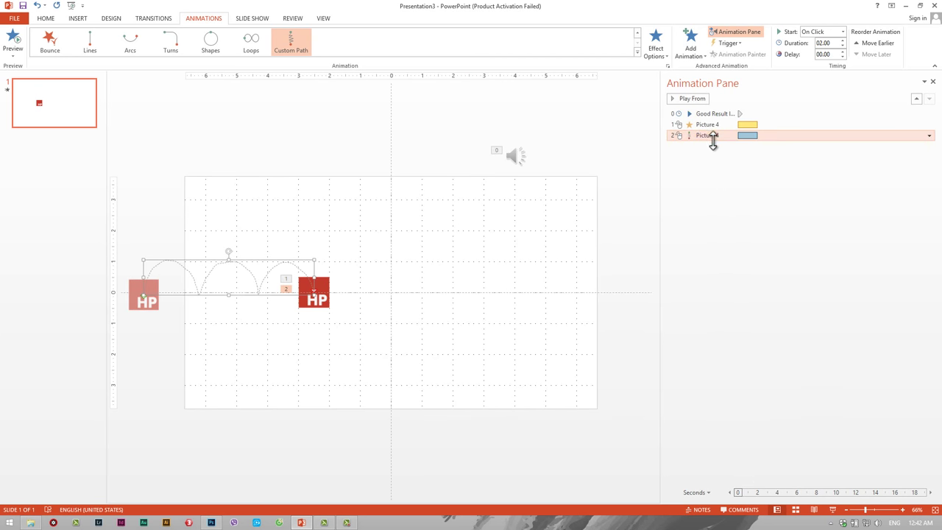
left_click_drag(712, 135, 707, 134)
left_click(929, 125)
left_click(868, 149)
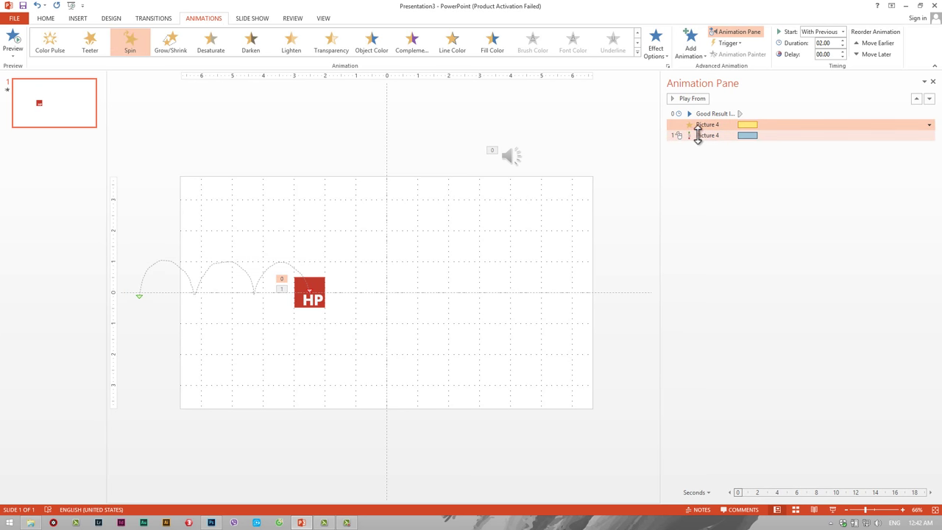
left_click(929, 136)
left_click(872, 158)
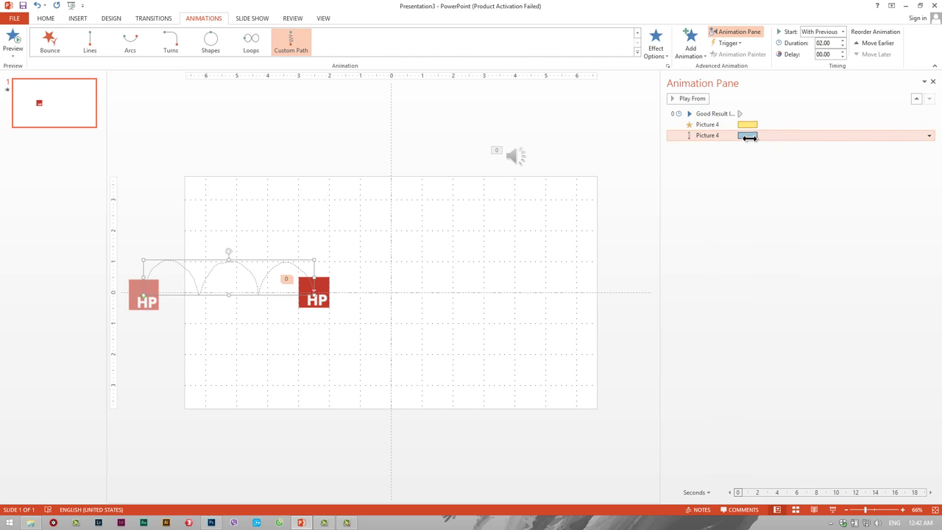
Step: Preview the slide, then shorten the HP icon's spin to 1.8 seconds
left_click_drag(747, 135, 738, 126)
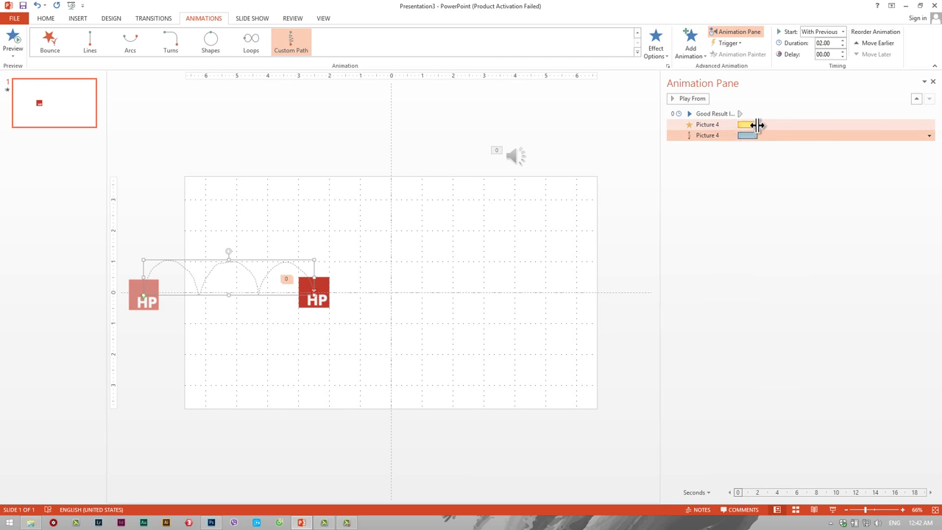
left_click(698, 113)
left_click(692, 99)
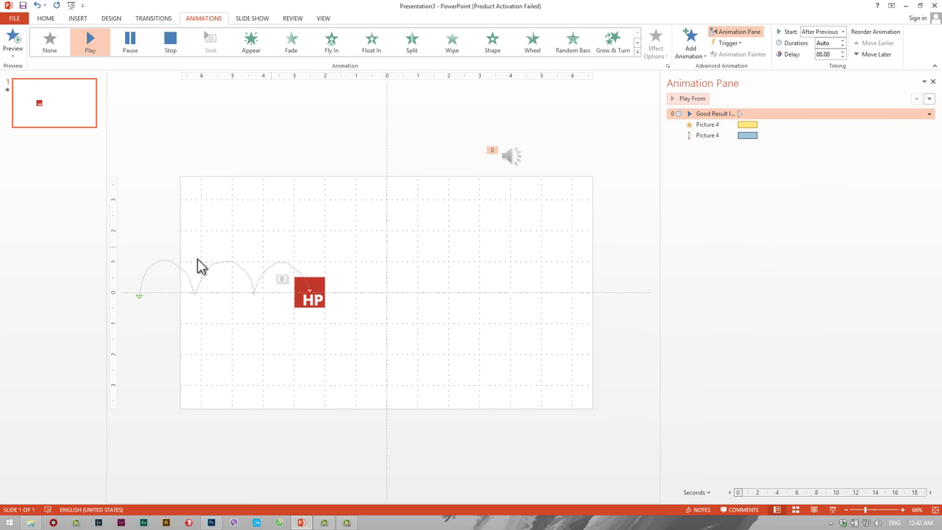
left_click(747, 124)
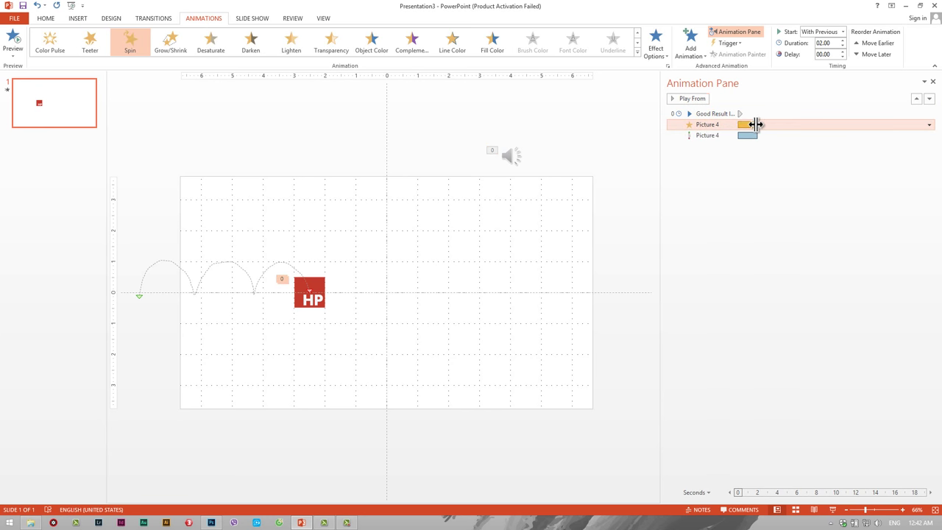
left_click_drag(755, 125, 755, 124)
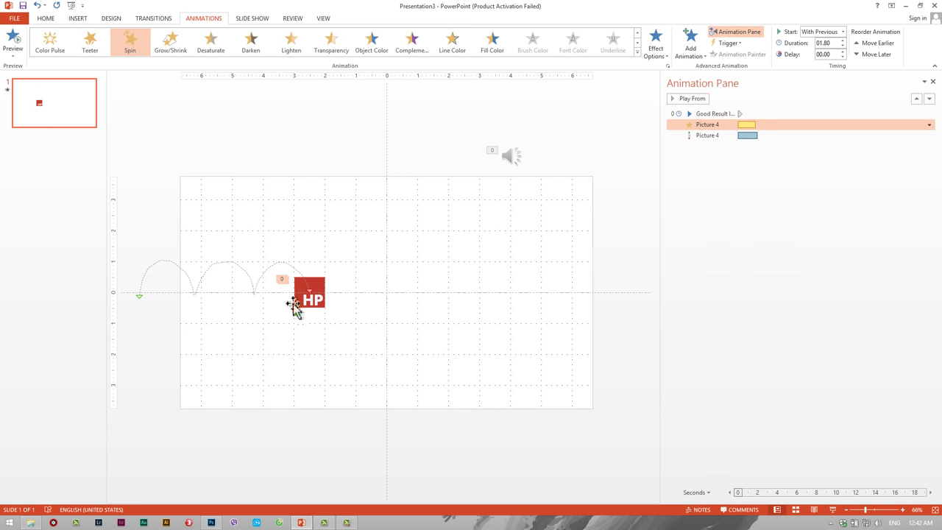
left_click(709, 114)
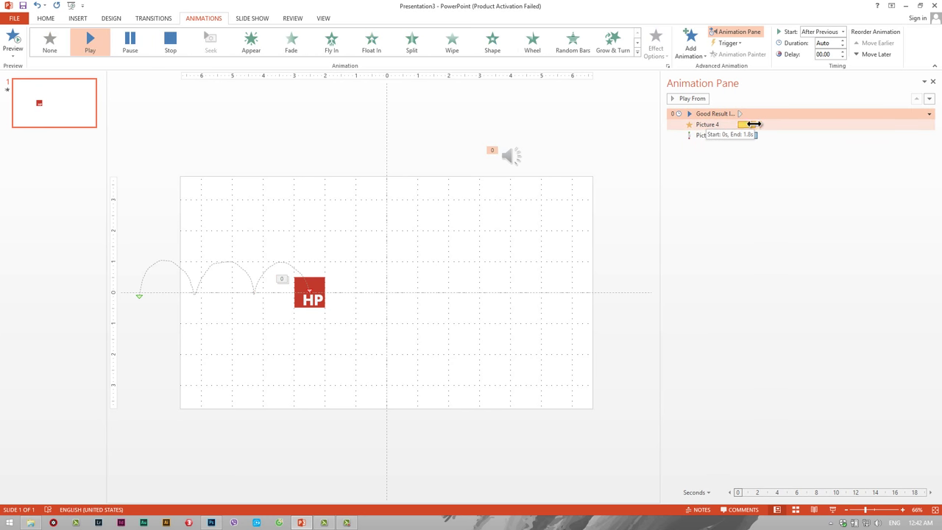
left_click(687, 98)
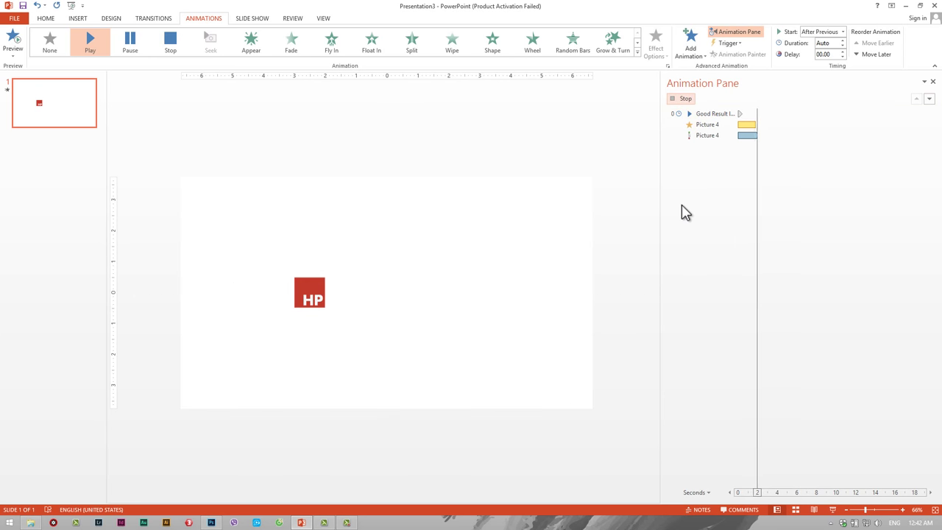
left_click(683, 99)
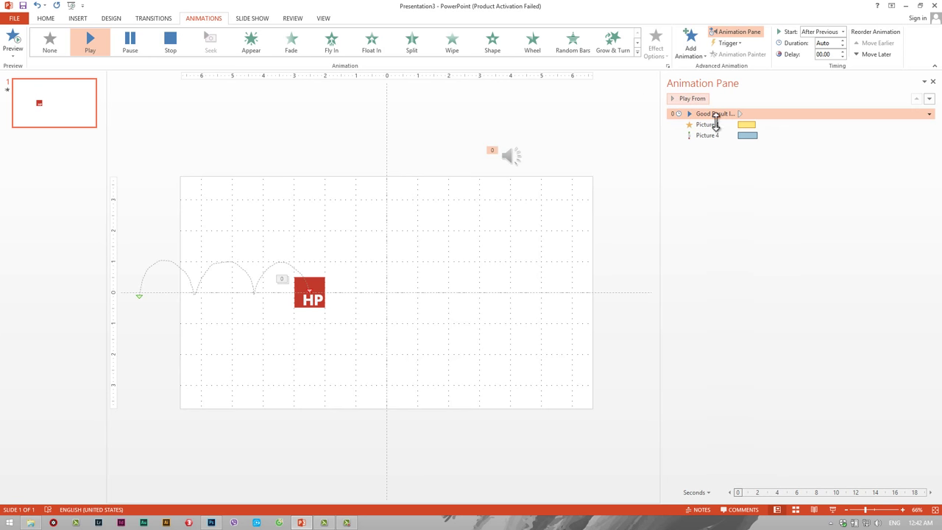
left_click(691, 100)
left_click(711, 134)
Step: Place name.png from the intro tutorial folder and resize it to 4.91" wide beside the HP icon
left_click(30, 523)
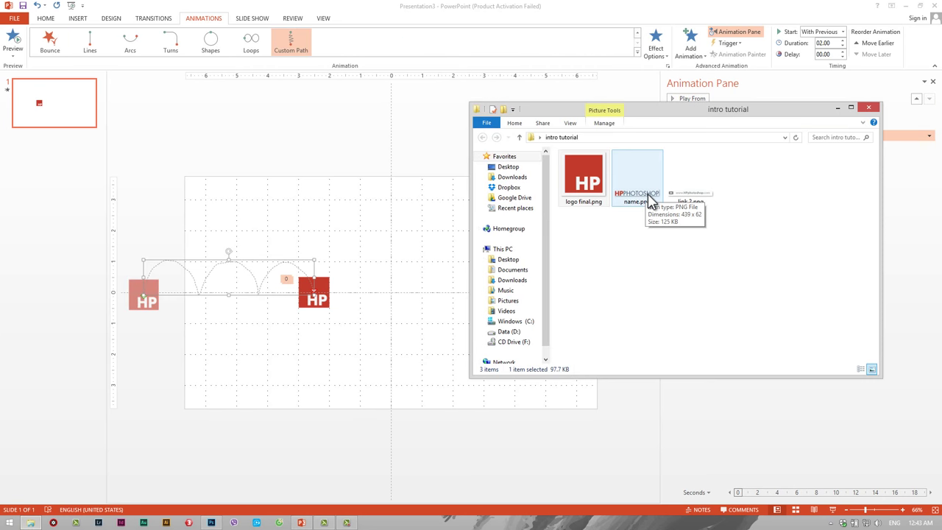
mouse_move(646, 200)
left_mouse_down()
mouse_move(409, 284)
mouse_move(462, 295)
left_mouse_up()
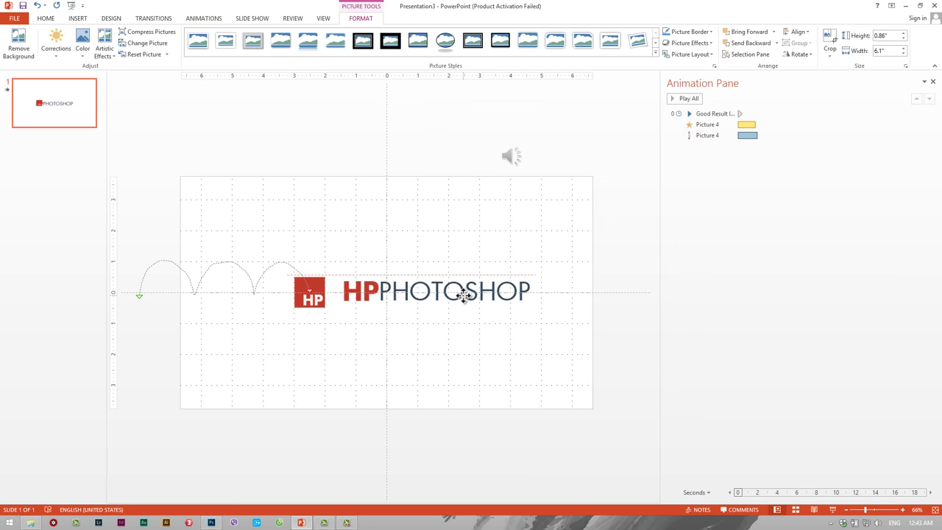
left_click_drag(530, 306, 459, 281)
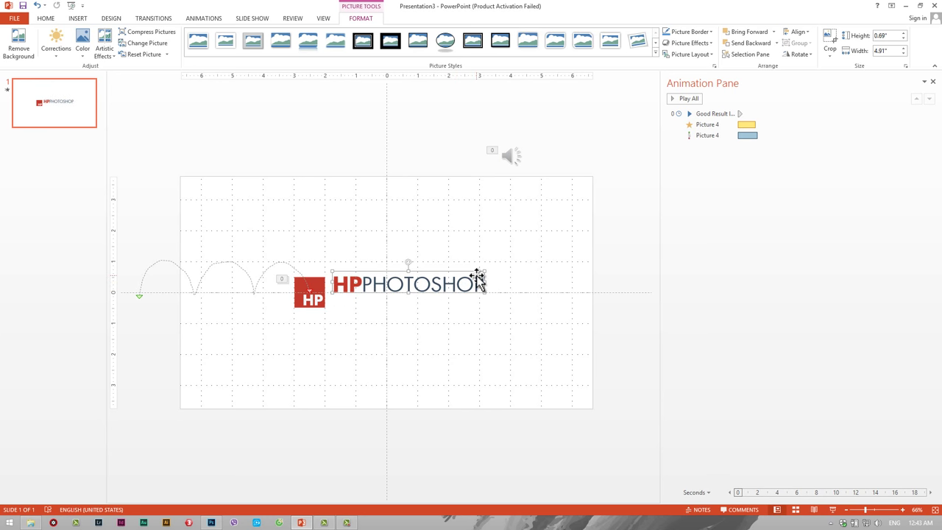
left_click(578, 274)
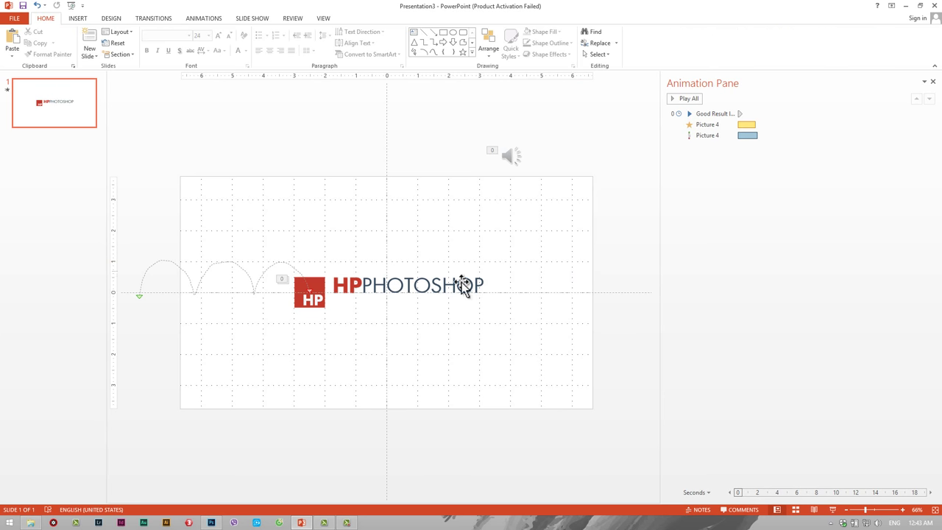
left_click(431, 287)
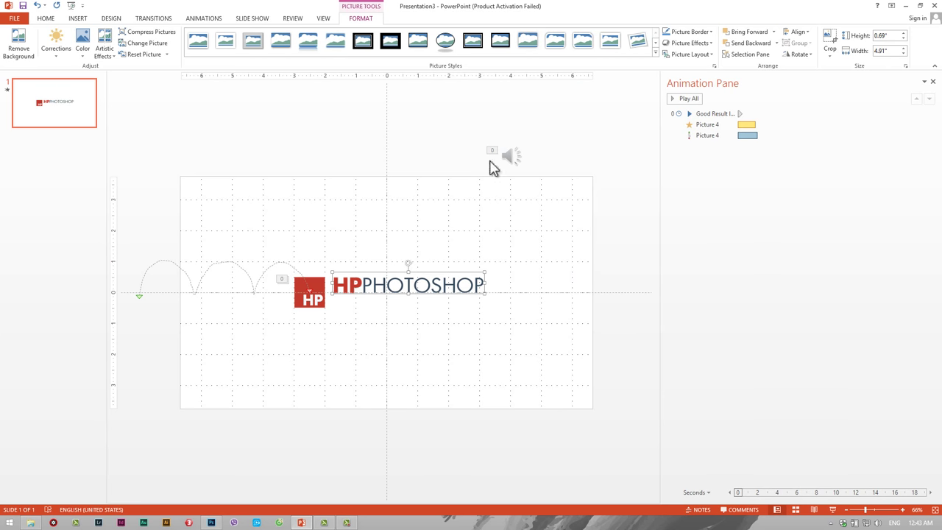
Step: Give the HPPHOTOSHOP wordmark a Float In entrance with the Float Down direction
left_click(205, 19)
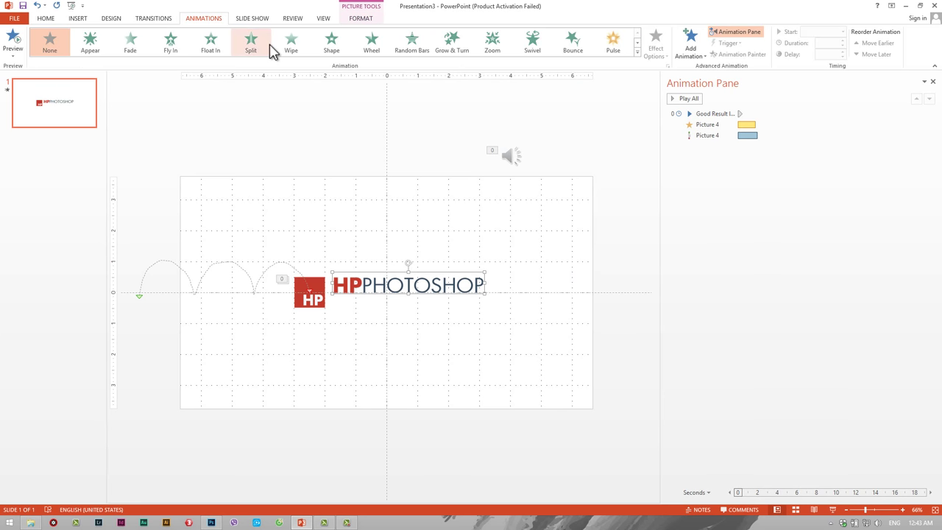
left_click(214, 46)
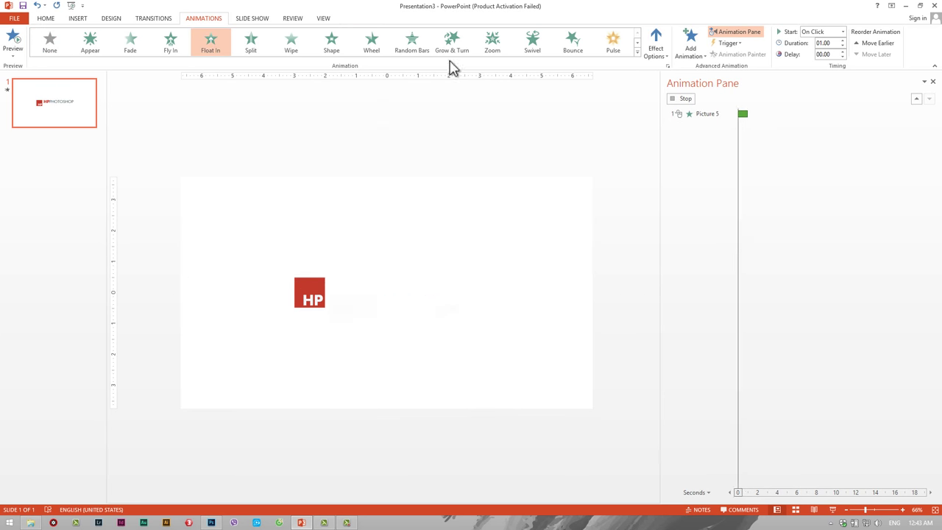
left_click(663, 49)
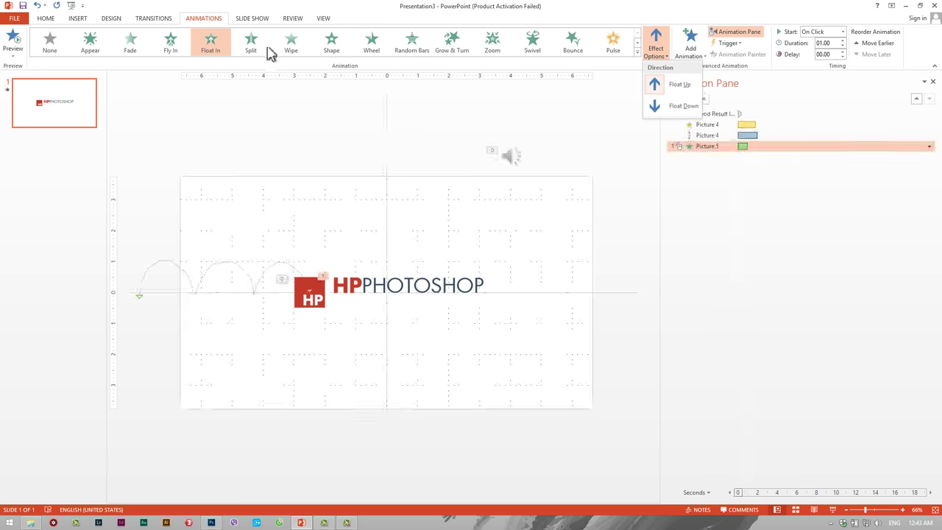
left_click(166, 47)
left_click(211, 47)
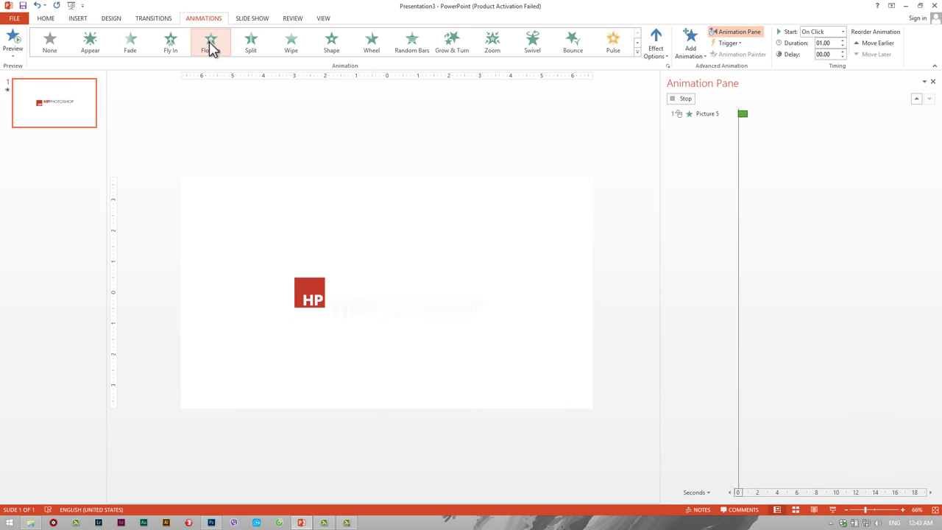
left_click(659, 48)
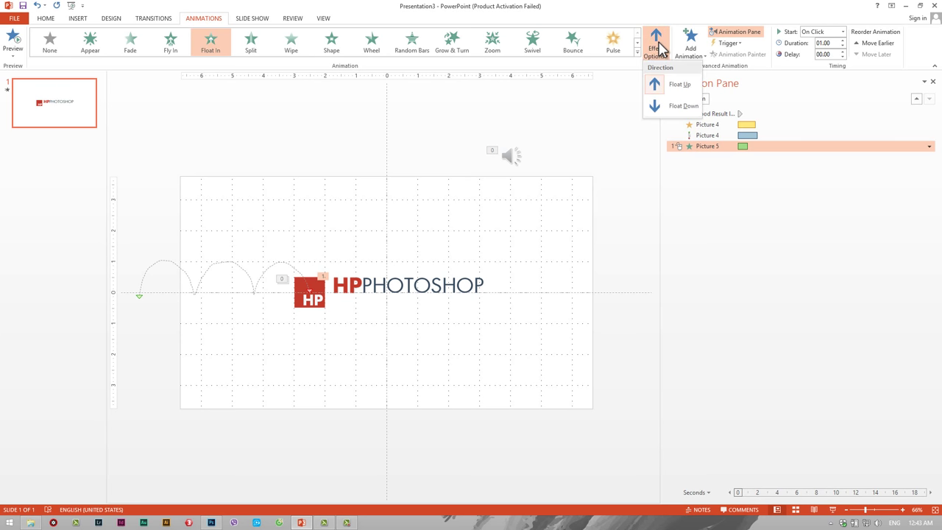
left_click(671, 106)
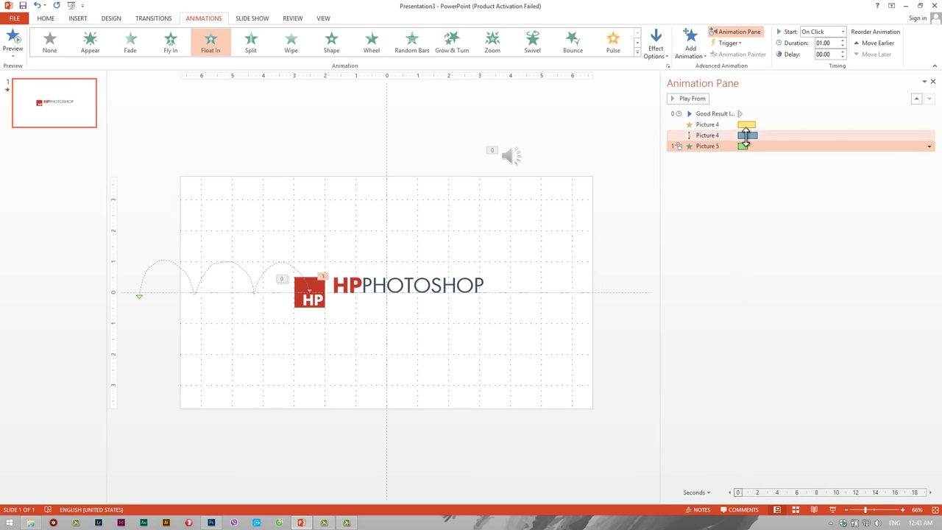
Step: Set the wordmark's float to Start With Previous with a 2-second delay
right_click(713, 147)
left_click(870, 182)
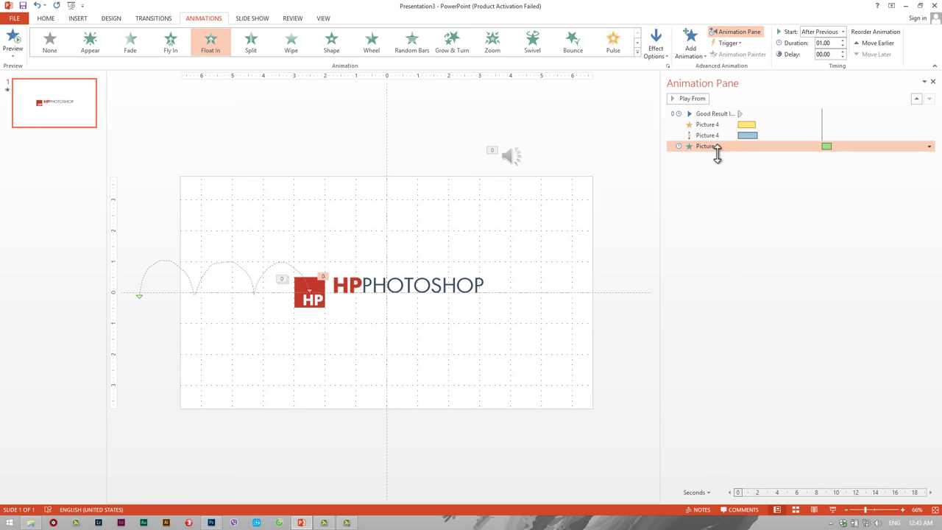
right_click(717, 147)
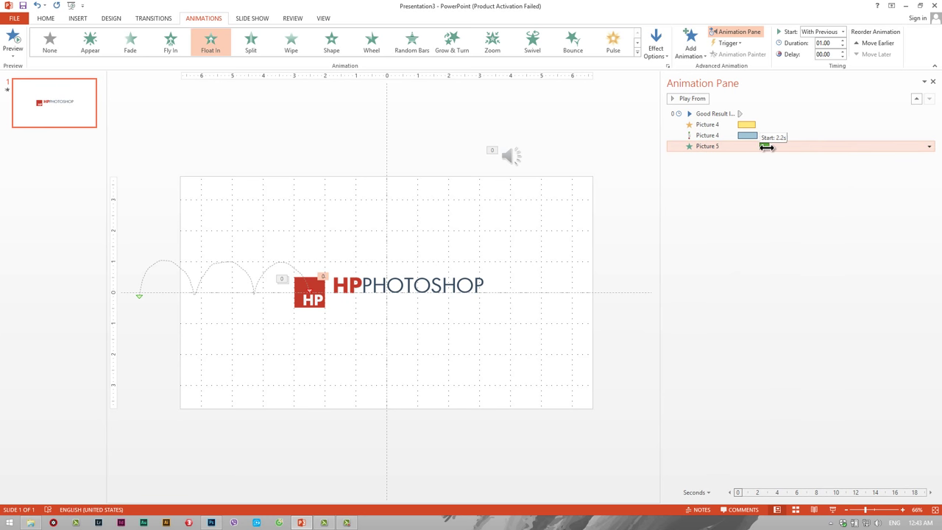
key("Up")
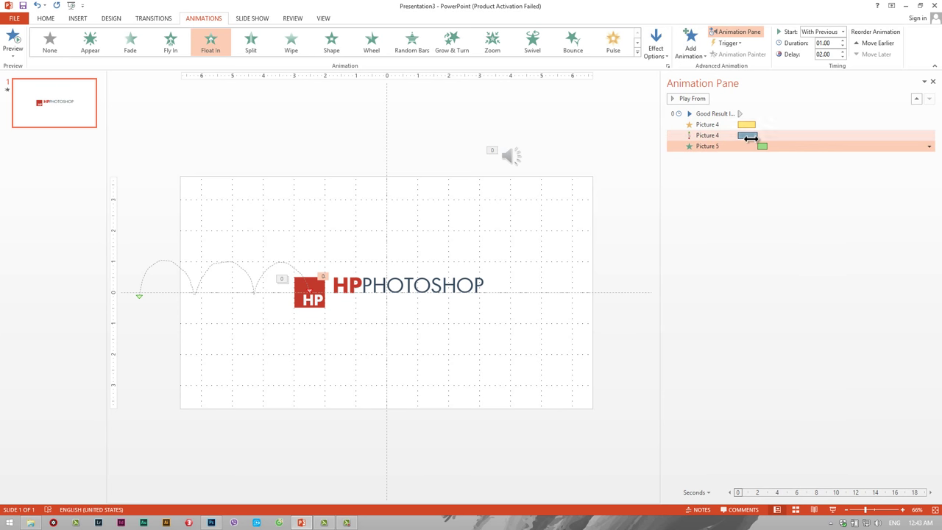
left_click(766, 146)
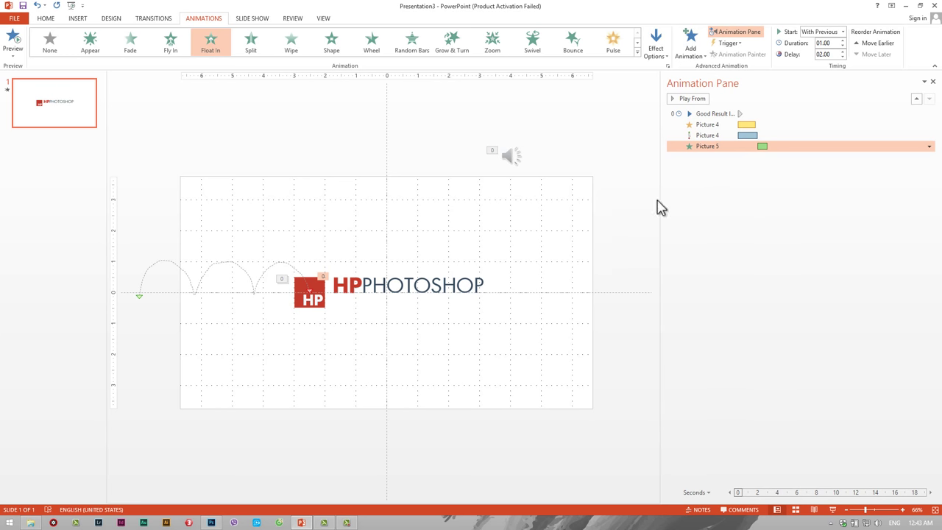
left_click(711, 115)
Step: Preview the slide's animations and enlarge the PHOTOSHOP wordmark from a corner handle
left_click(689, 99)
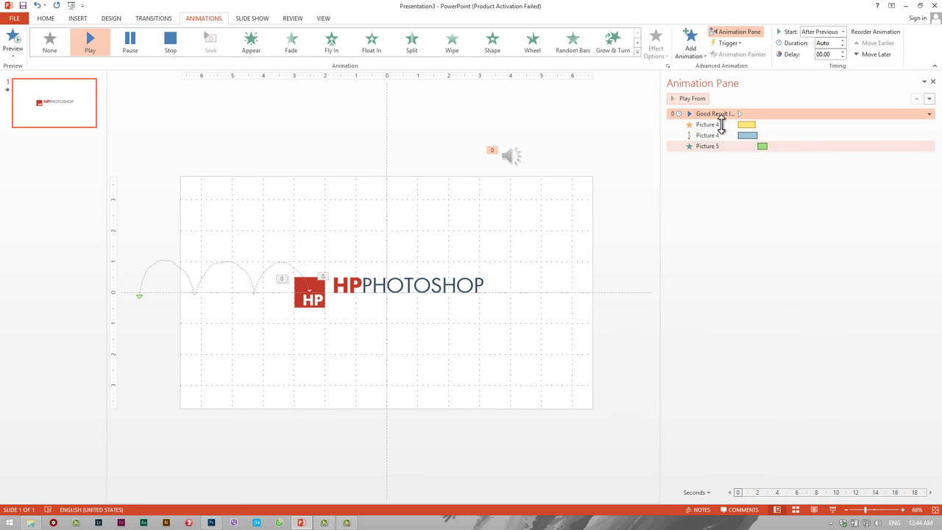
left_click(686, 99)
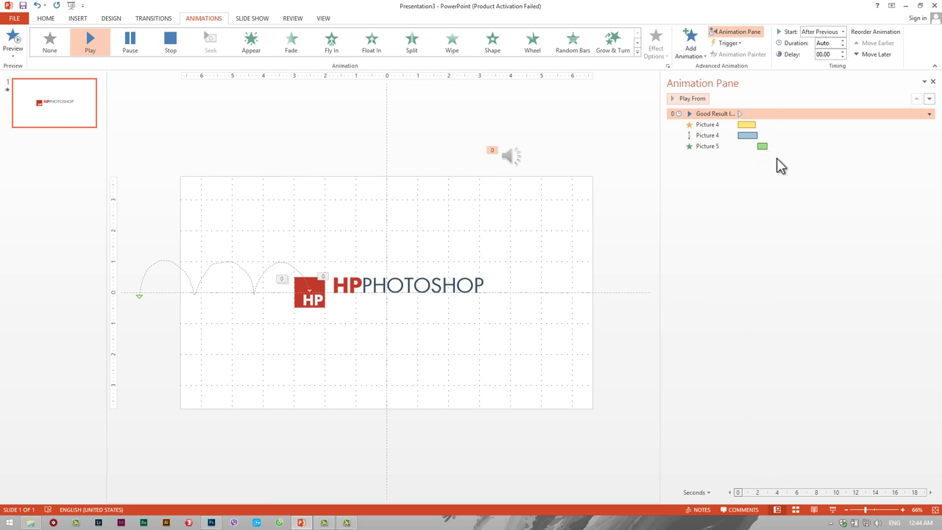
left_click(419, 289)
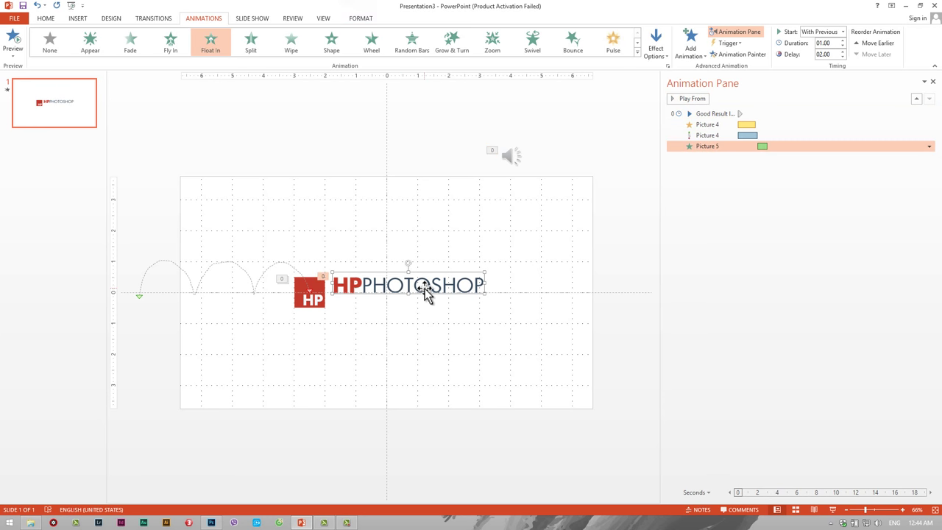
left_click_drag(484, 293, 520, 303)
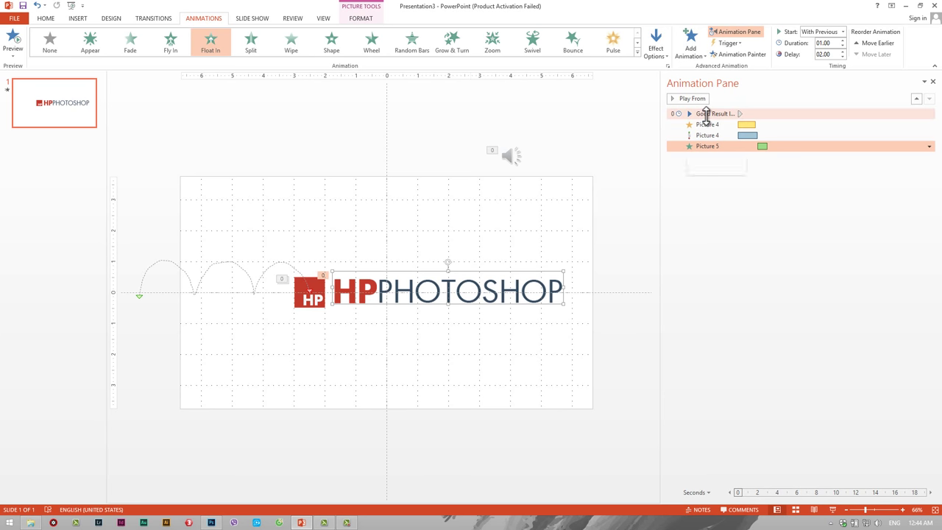
left_click(708, 124)
left_click(708, 136, "shift")
left_click(705, 145, "shift")
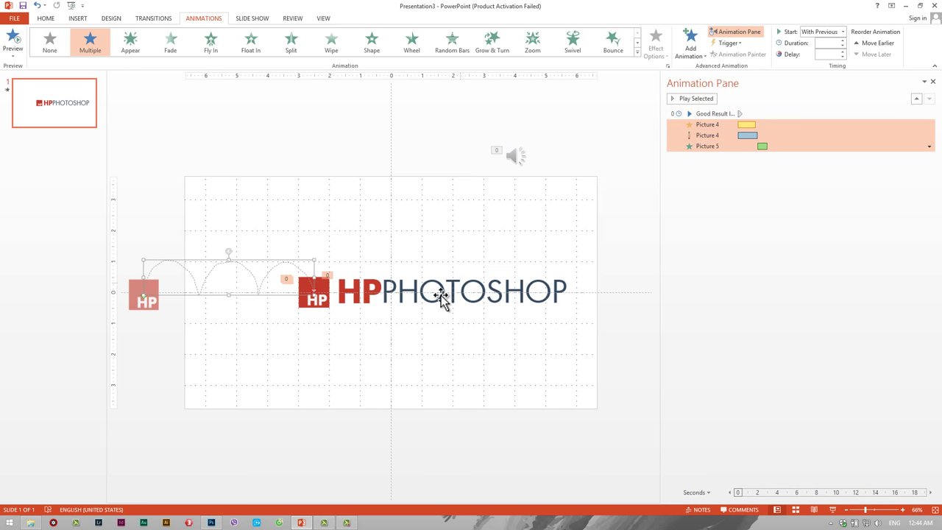
Step: Shift the HP icon and the wordmark left so they form one snug logo
left_click(436, 294)
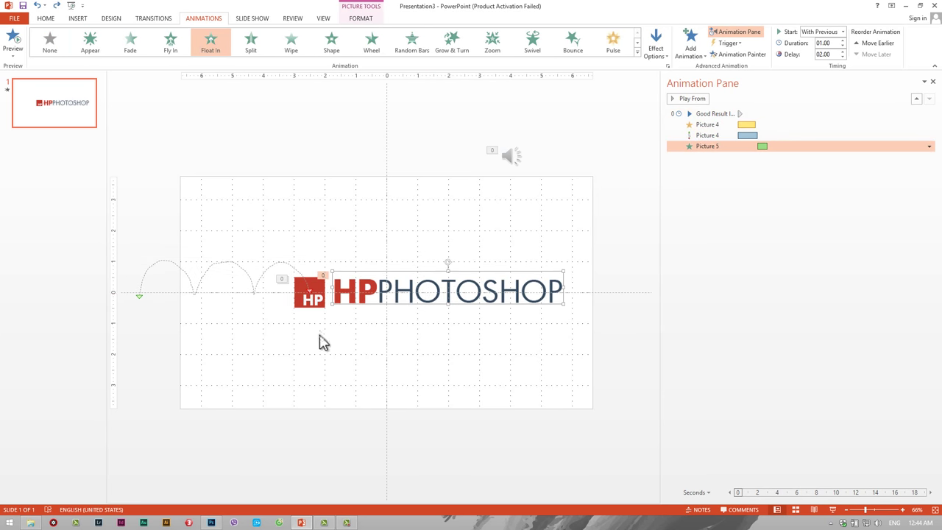
left_click(314, 298)
left_click_drag(314, 298, 286, 309)
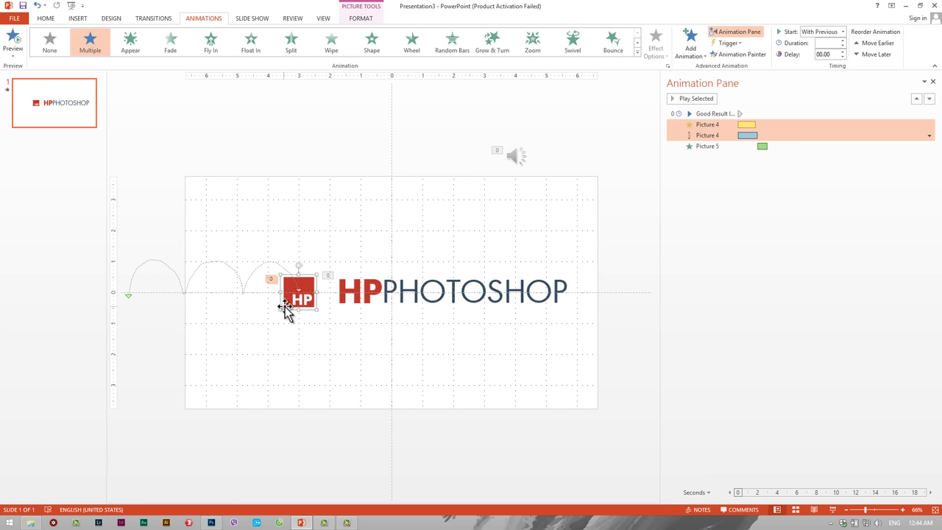
left_click(490, 287)
left_click_drag(489, 287, 479, 285)
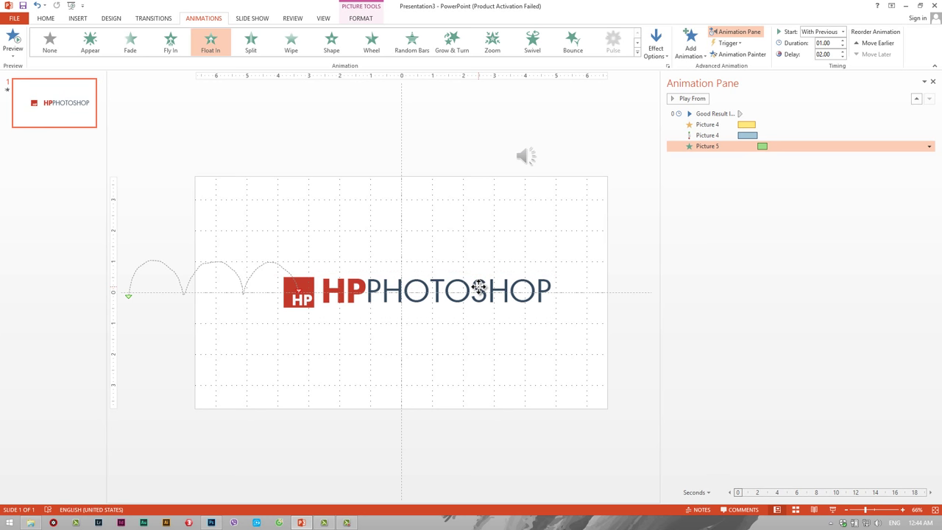
left_click(596, 286)
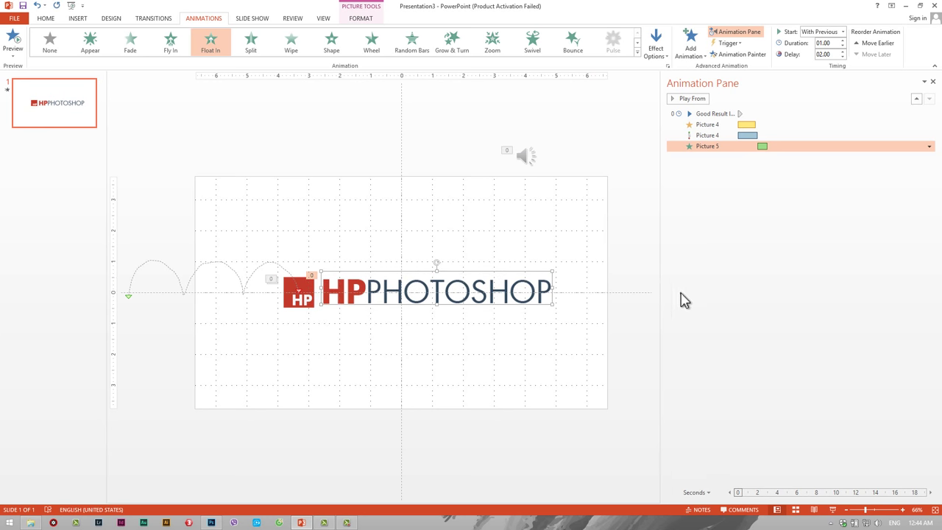
left_click(499, 292)
left_click(740, 196)
left_click(725, 146)
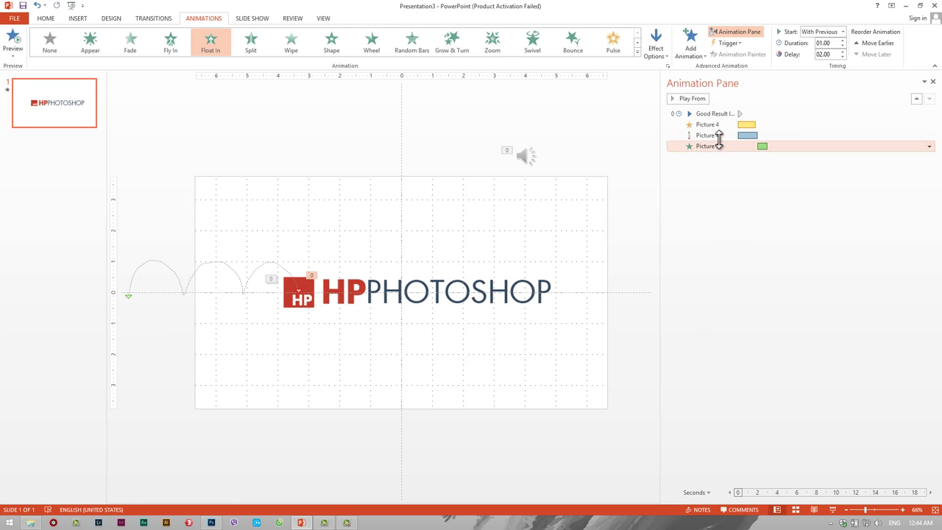
left_click(705, 114)
left_click(699, 99)
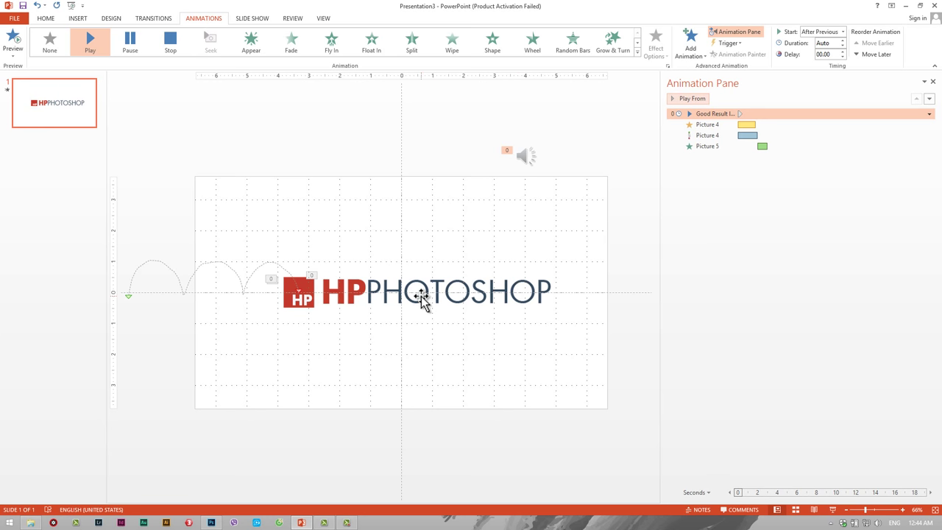
left_click(695, 99)
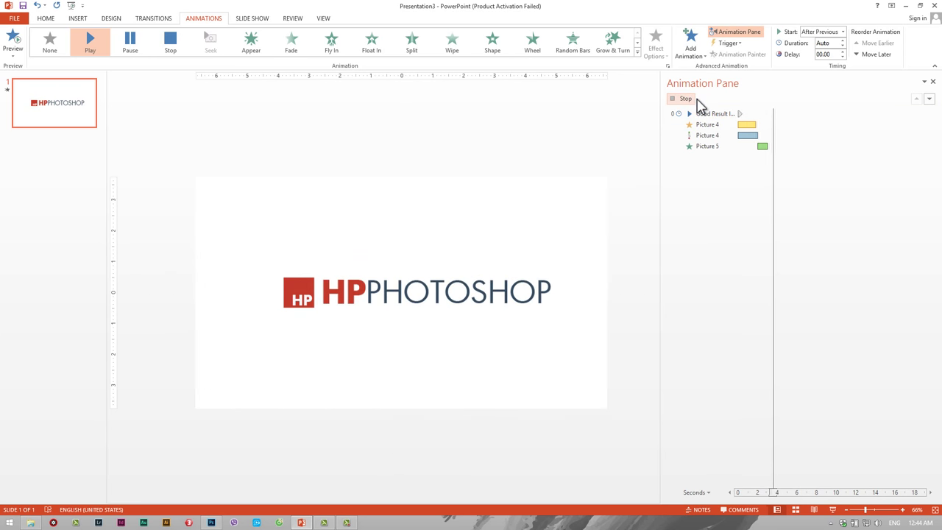
left_click(683, 99)
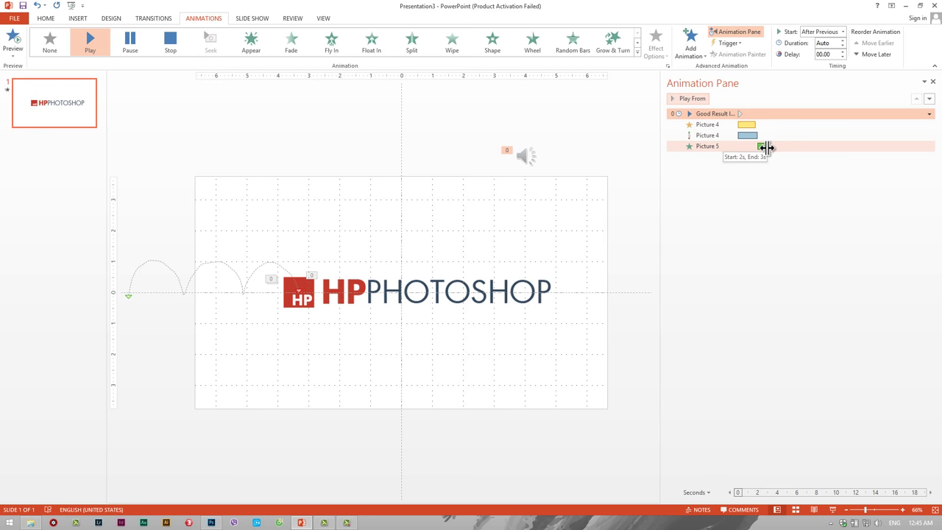
left_click(718, 496)
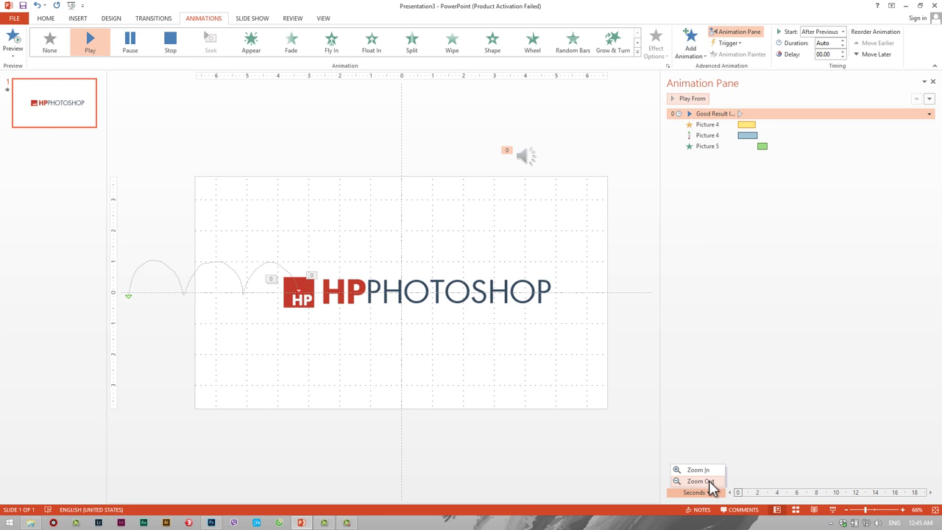
Step: Rescale the timeline and stretch Picture 5's Float In to 1.5 seconds, then preview it
left_click(703, 481)
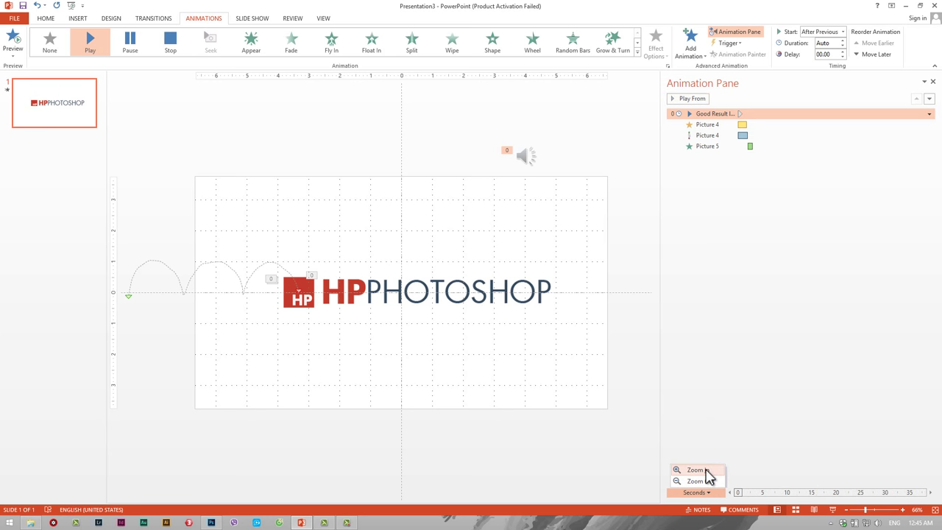
left_click(703, 472)
left_click(706, 493)
left_click(704, 471)
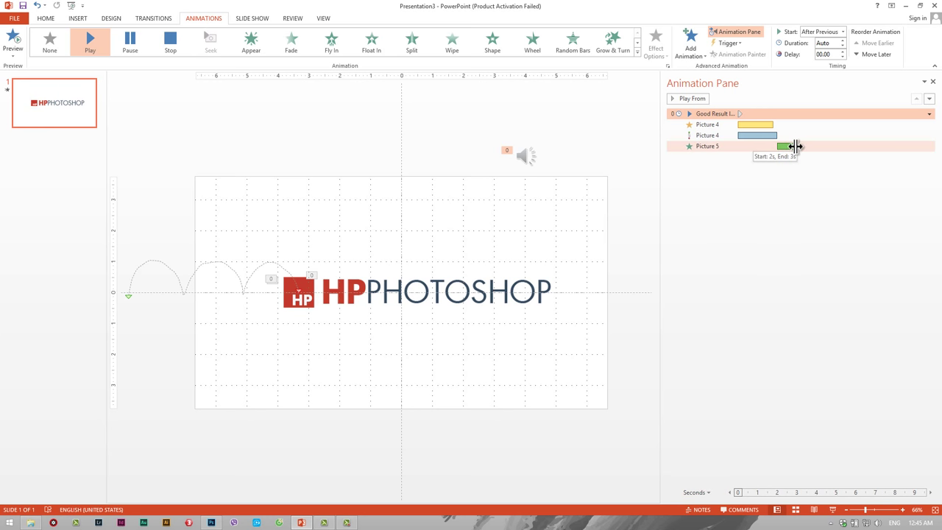
left_click_drag(796, 146, 805, 146)
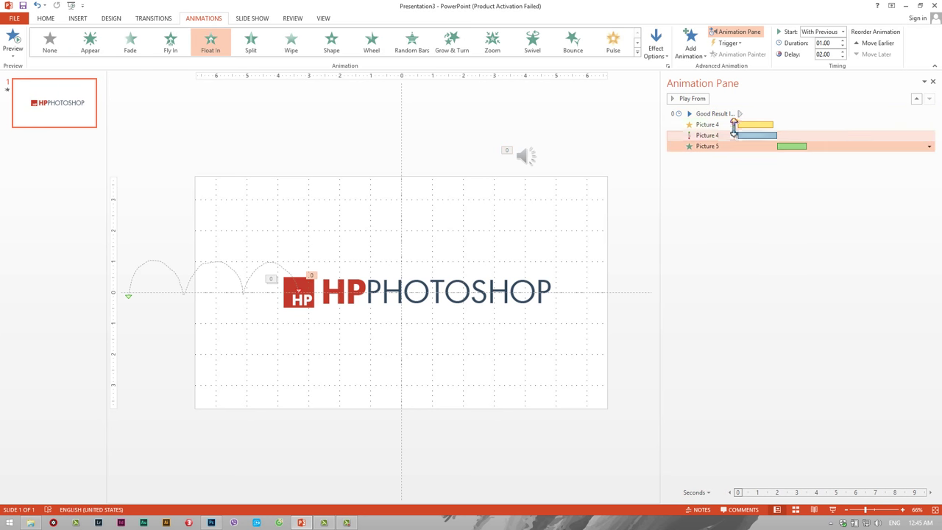
left_click(708, 114)
left_click(697, 99)
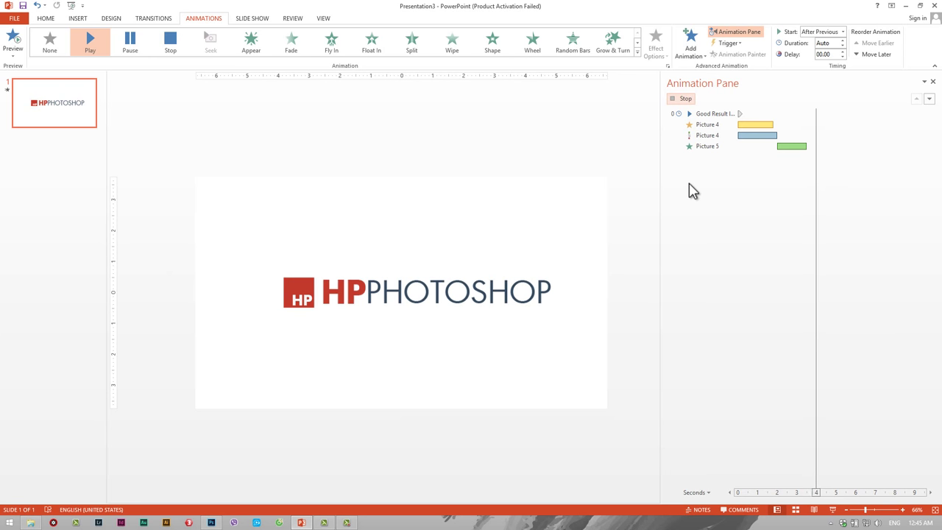
left_click(684, 100)
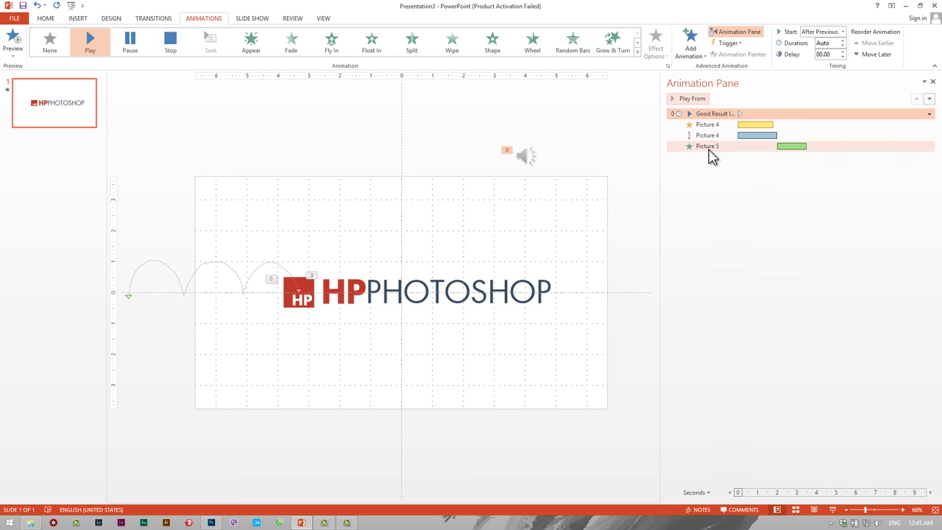
Step: Preview the new timing again and check the PHOTOSHOP wordmark picture on the slide
left_click(709, 147)
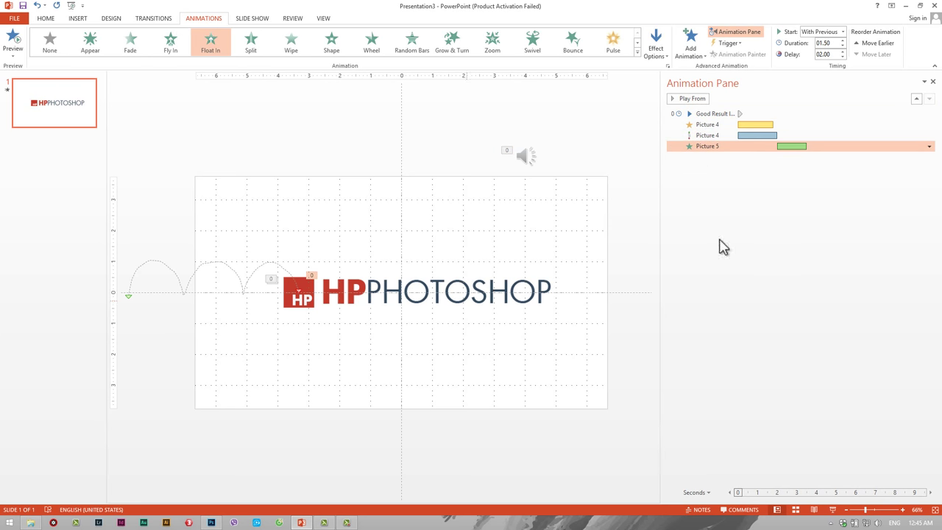
left_click(708, 114)
left_click(687, 99)
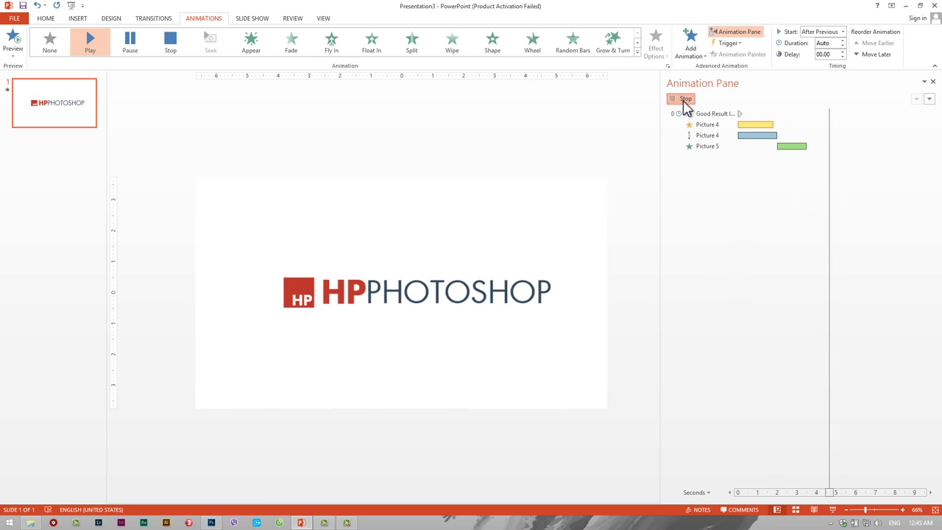
left_click(685, 102)
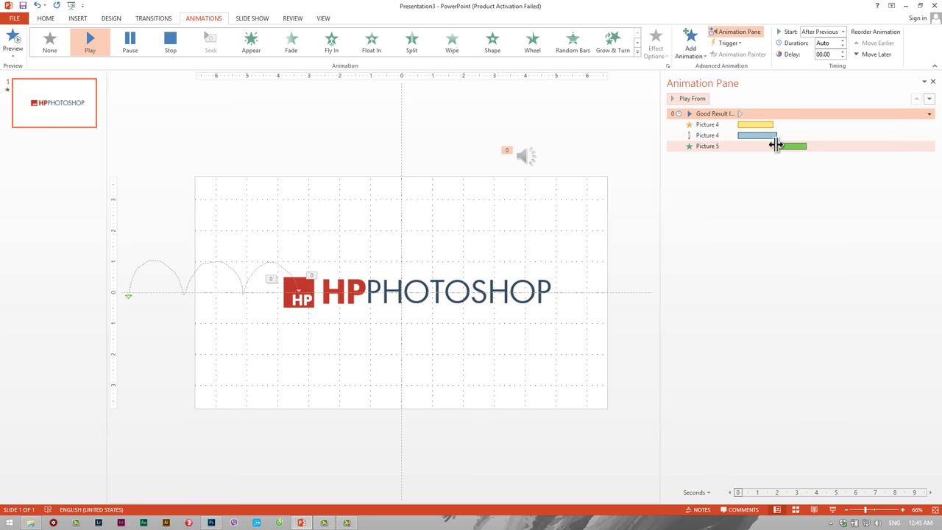
left_click(445, 298)
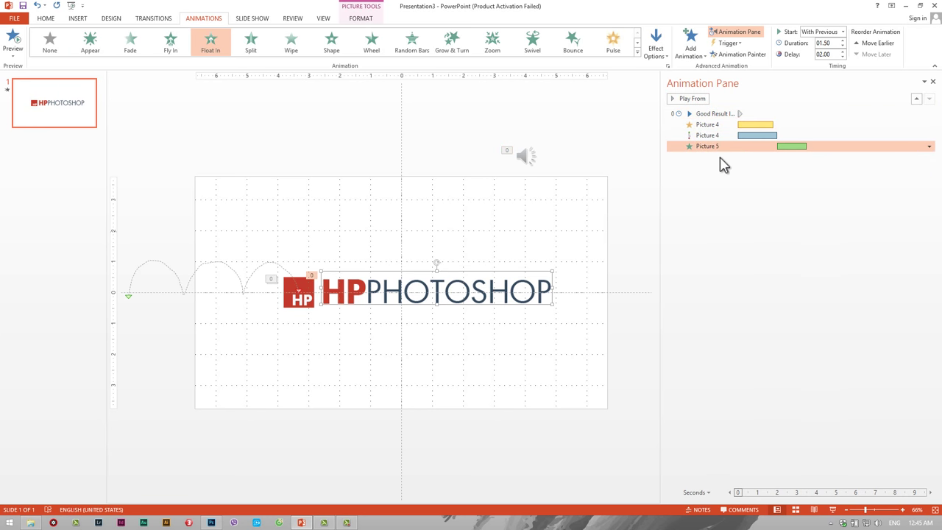
left_click(709, 331)
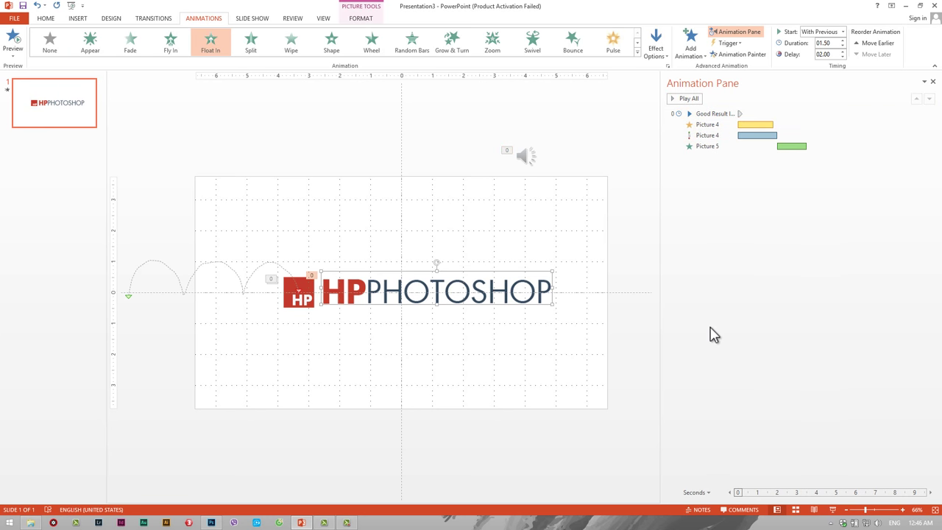
left_click(451, 292)
left_click(425, 237)
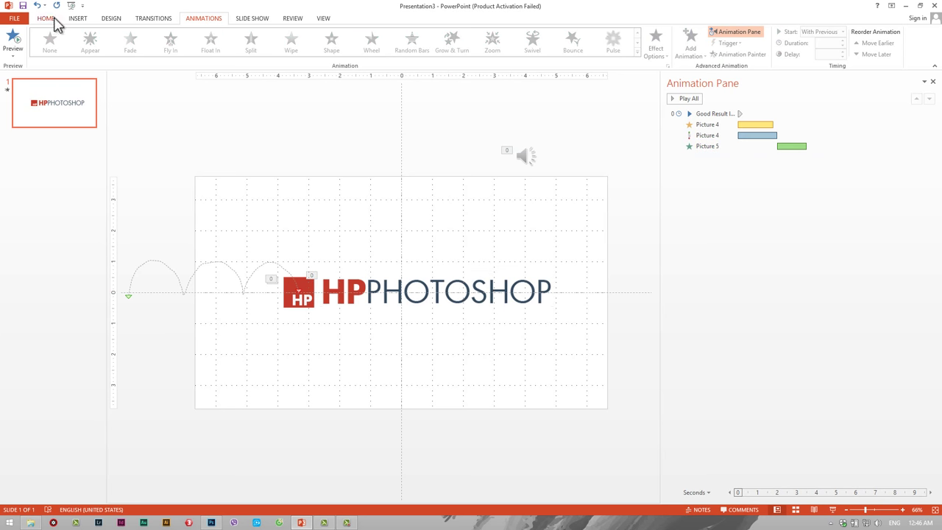
left_click(31, 524)
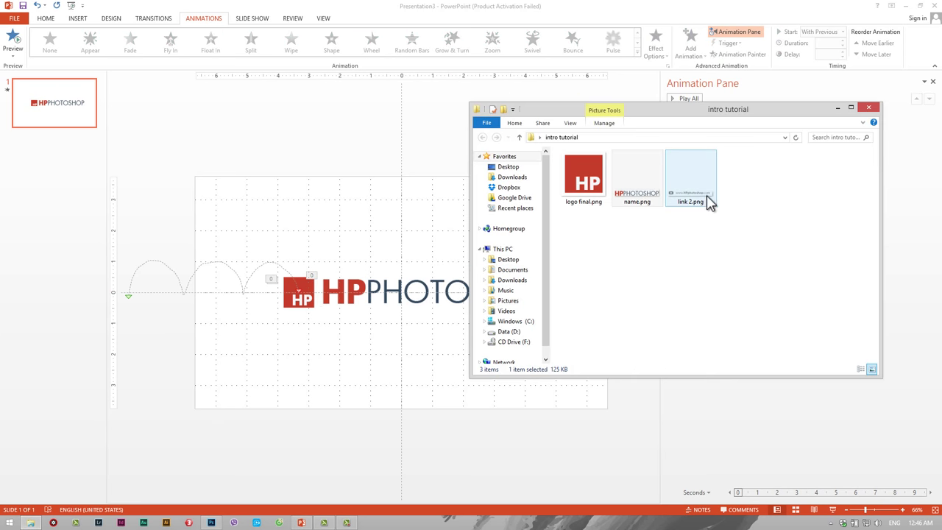
left_click_drag(711, 201, 499, 333)
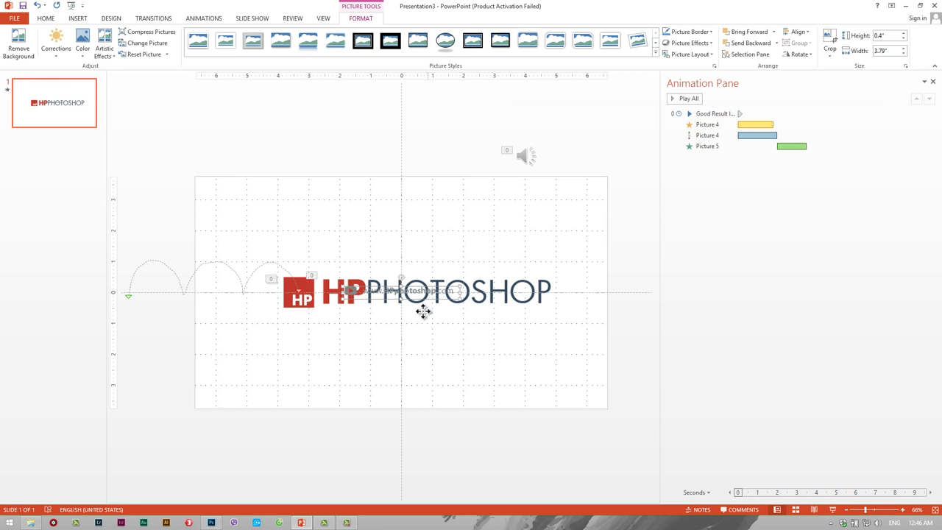
mouse_move(423, 312)
left_mouse_down()
mouse_move(434, 335)
mouse_move(538, 314)
left_mouse_up()
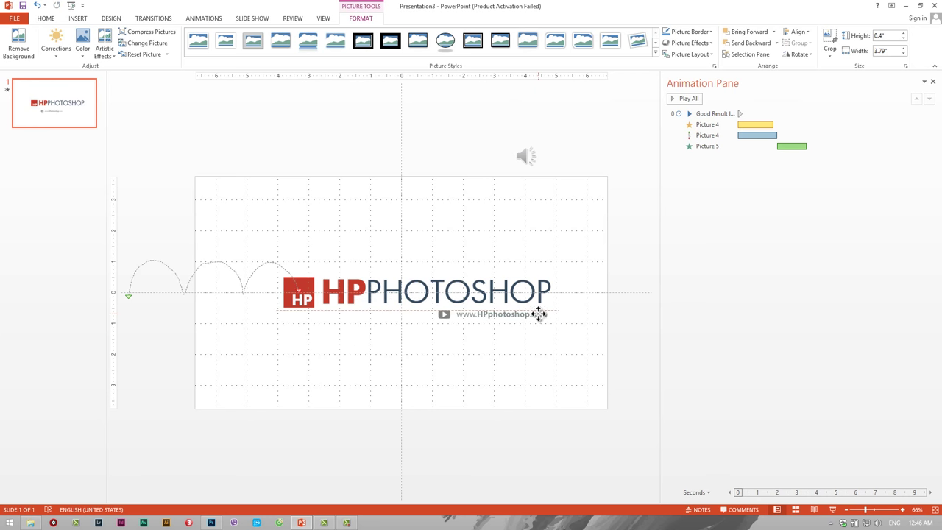
left_click(526, 374)
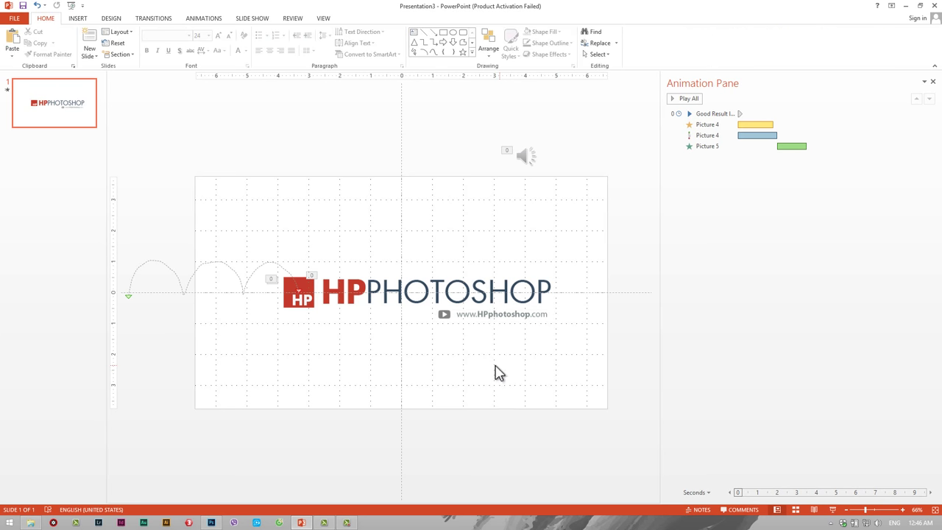
left_click(530, 322)
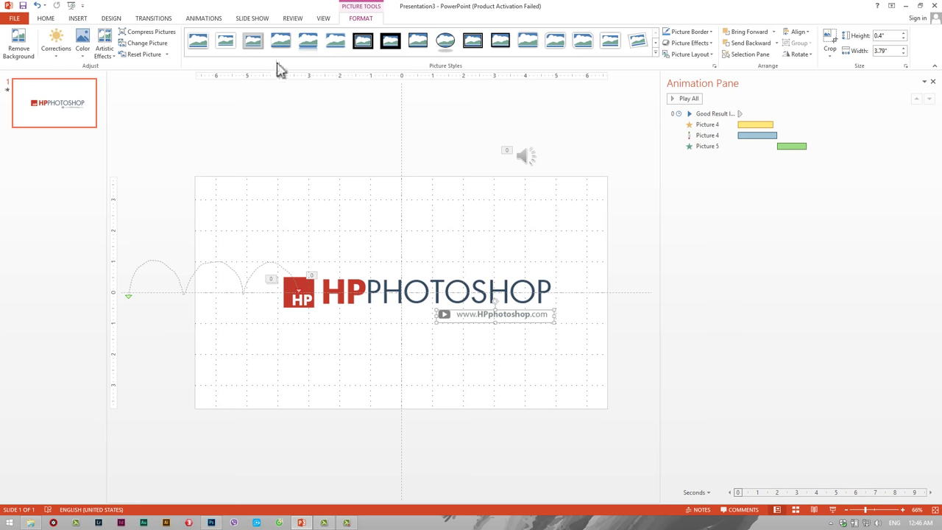
left_click(203, 18)
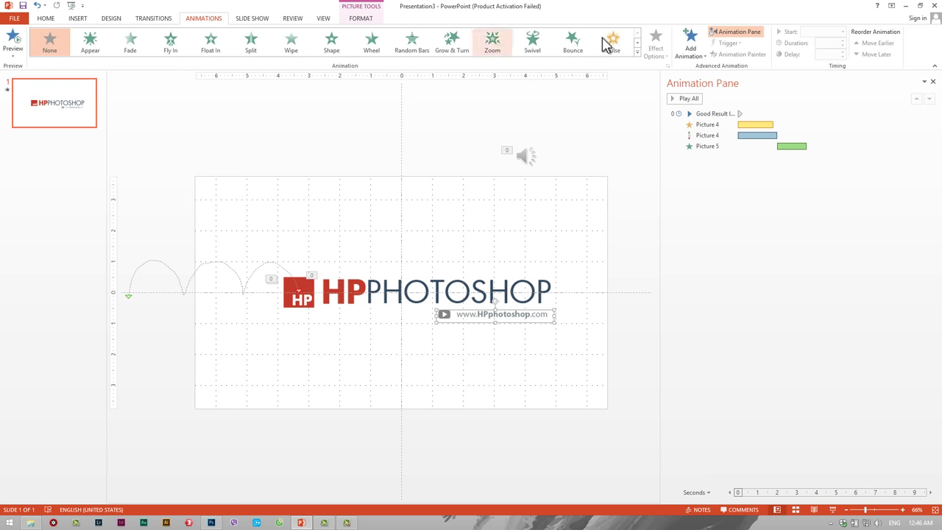
left_click(690, 46)
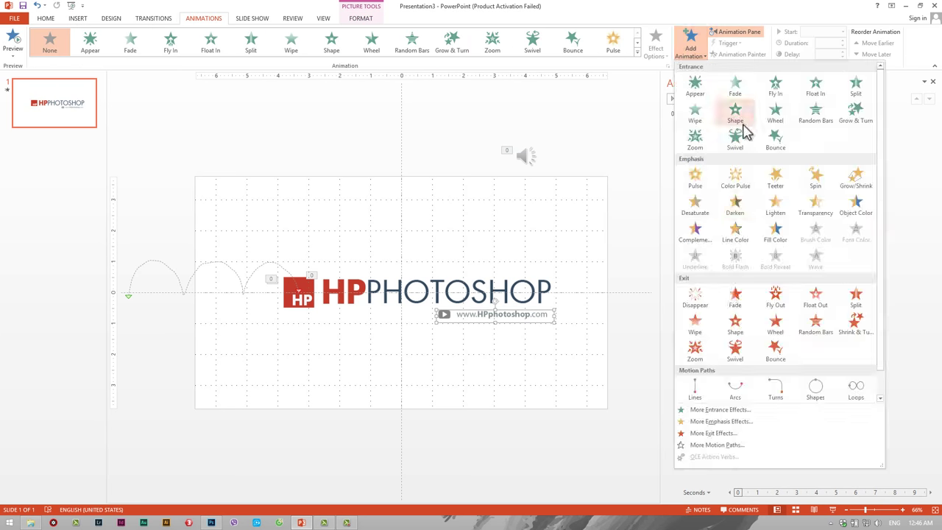
left_click(723, 410)
left_click_drag(459, 159, 663, 162)
left_click(630, 194)
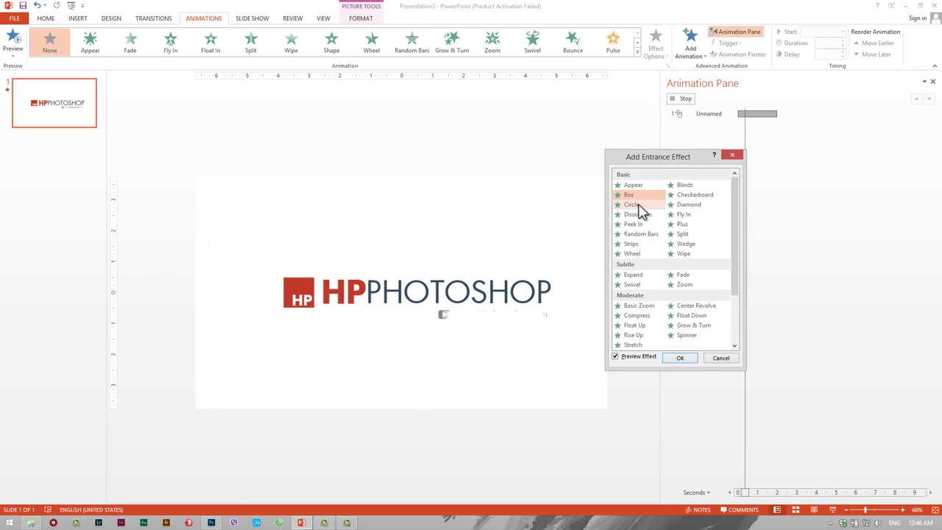
left_click(632, 204)
left_click(636, 215)
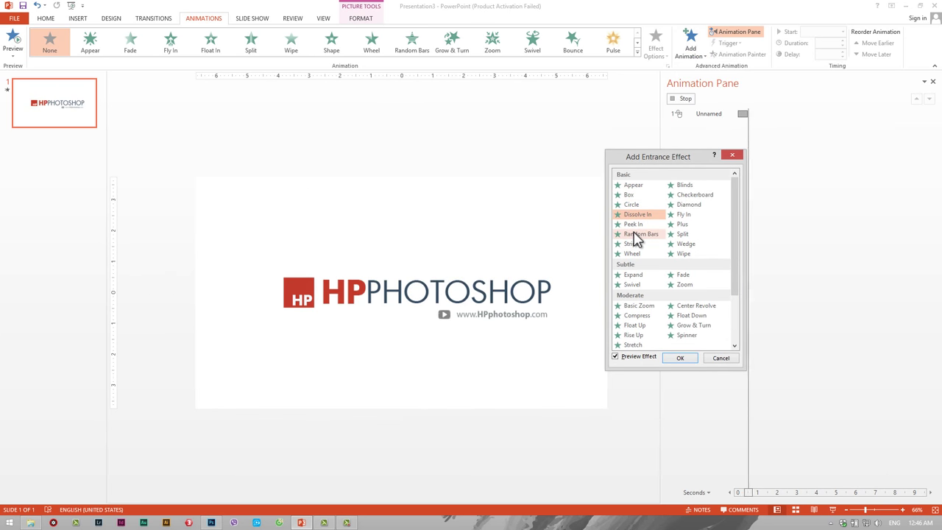
left_click(631, 244)
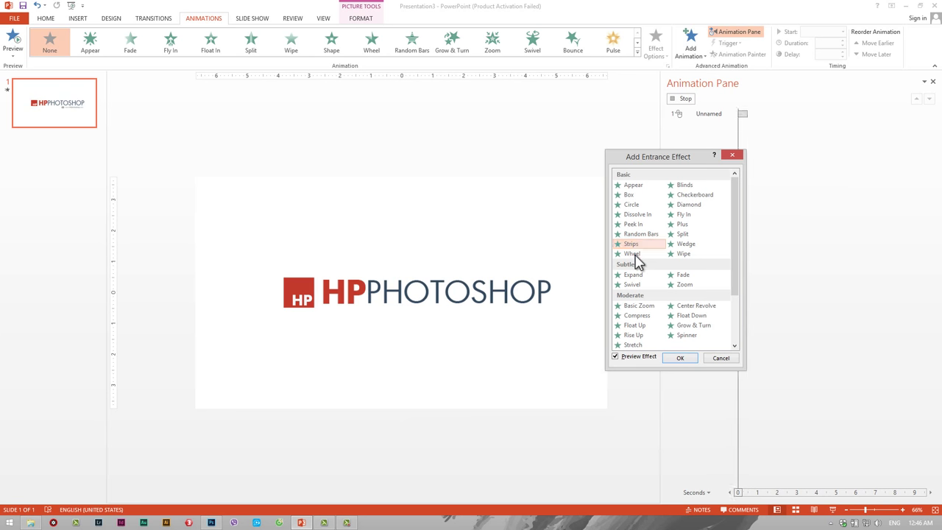
left_click(633, 254)
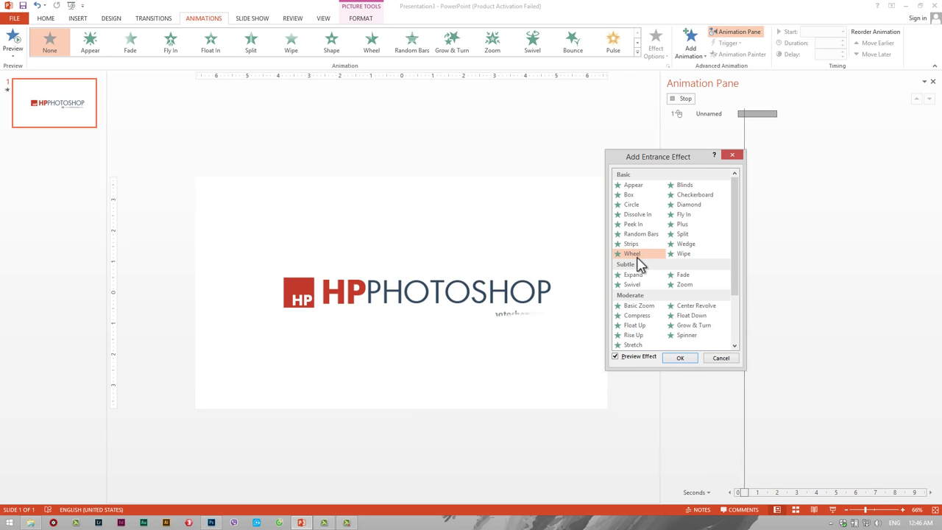
left_click(637, 276)
left_click(681, 284)
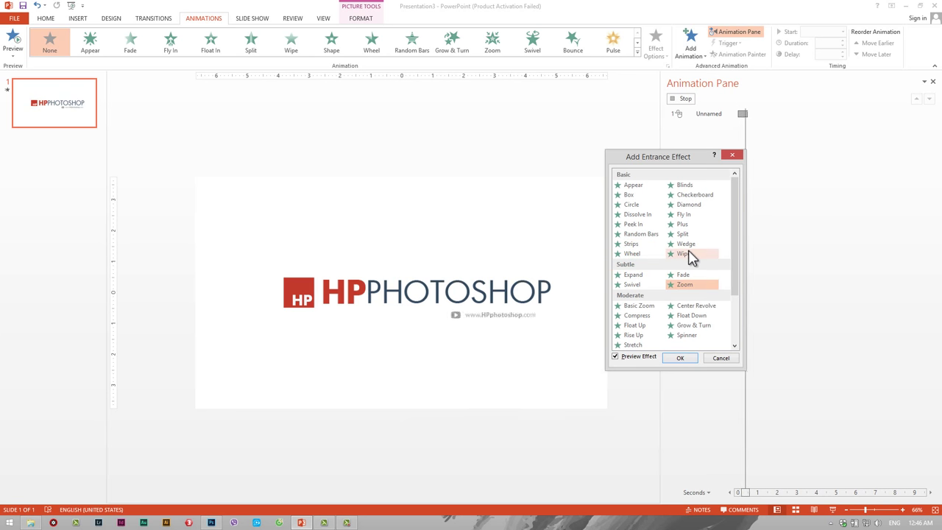
left_click(686, 254)
left_click(683, 224)
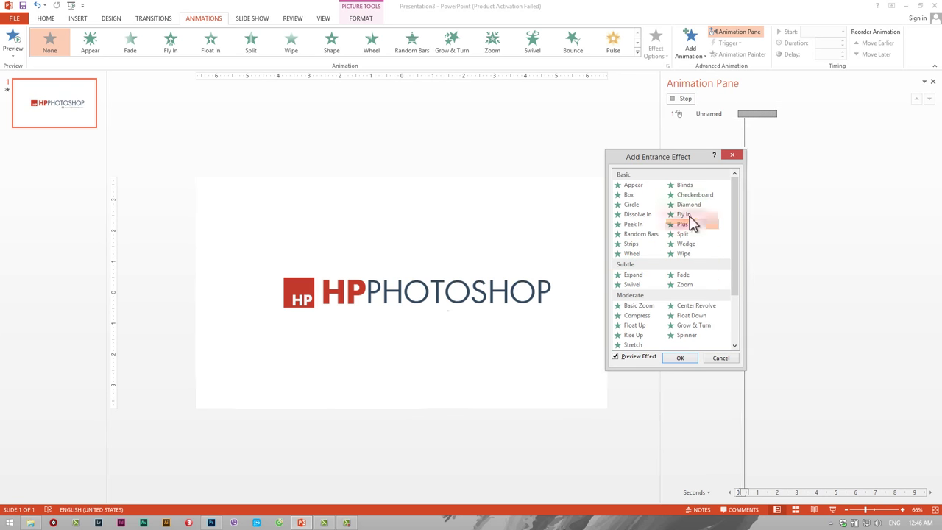
left_click(684, 214)
left_click(689, 205)
left_click(685, 214)
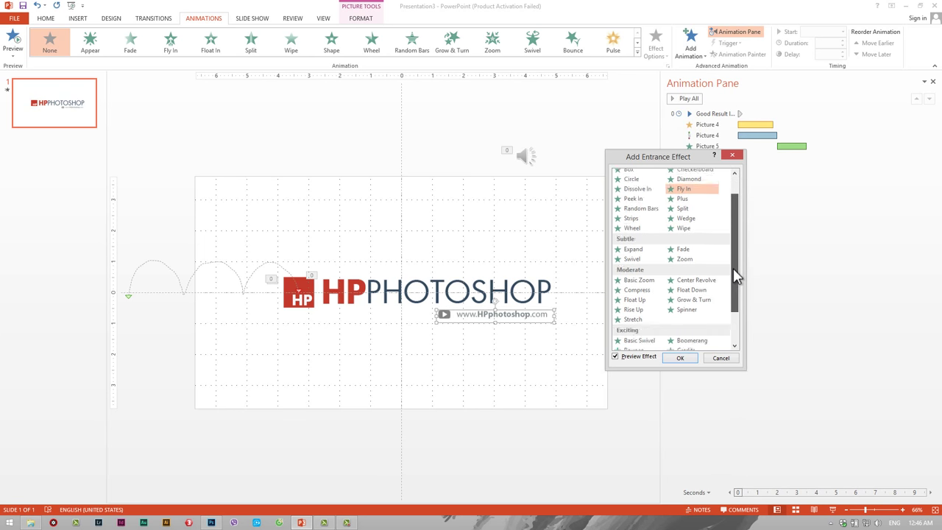
left_click_drag(734, 221, 733, 266)
left_click(642, 308)
left_click(685, 215)
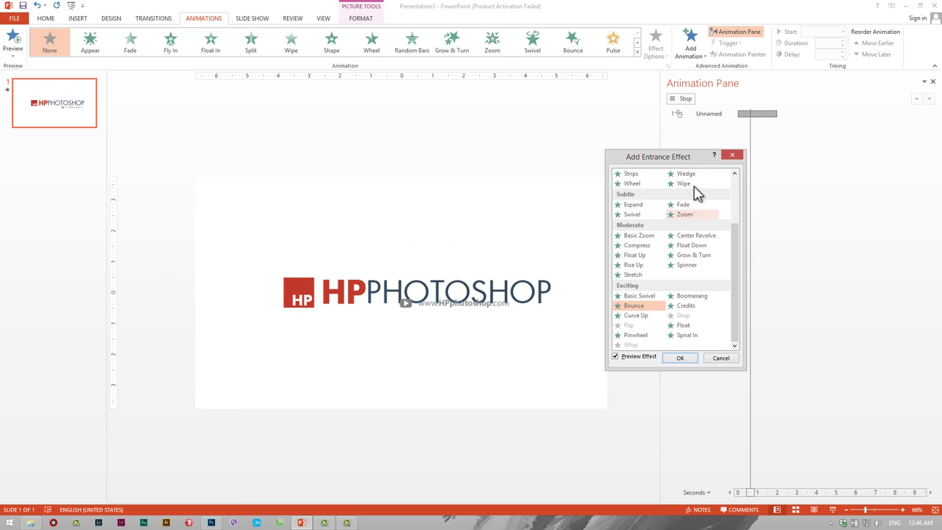
left_click(684, 183)
left_click(717, 359)
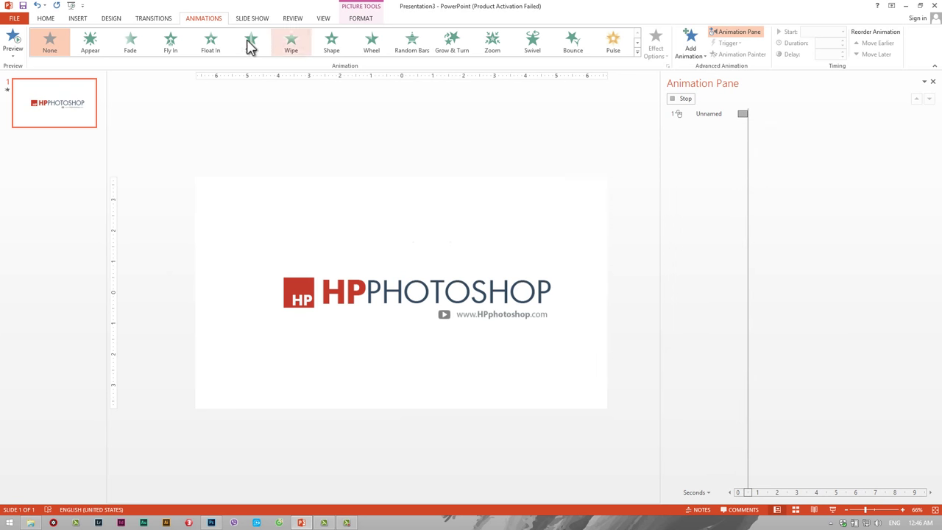
Step: Try Fly In, Swivel and Wipe on the URL image, then settle on a 1-second Float In
left_click(172, 46)
left_click(662, 59)
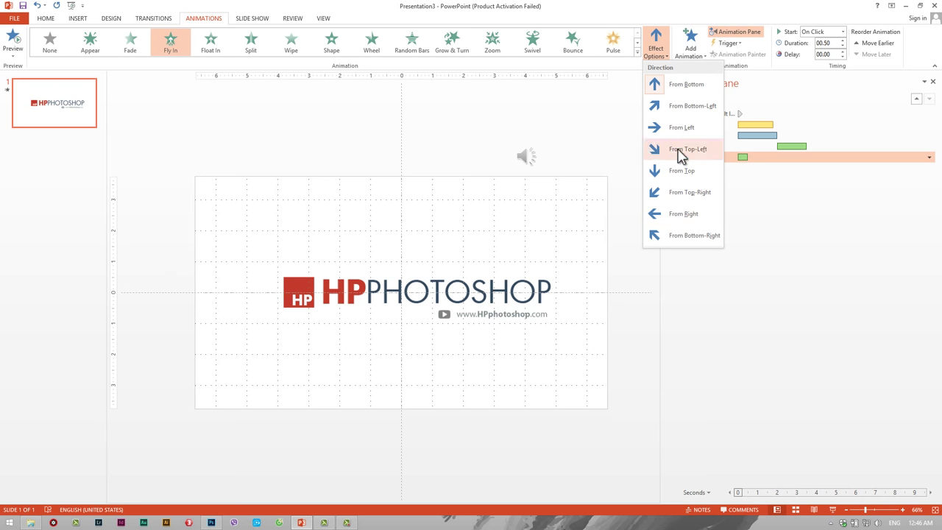
left_click(683, 85)
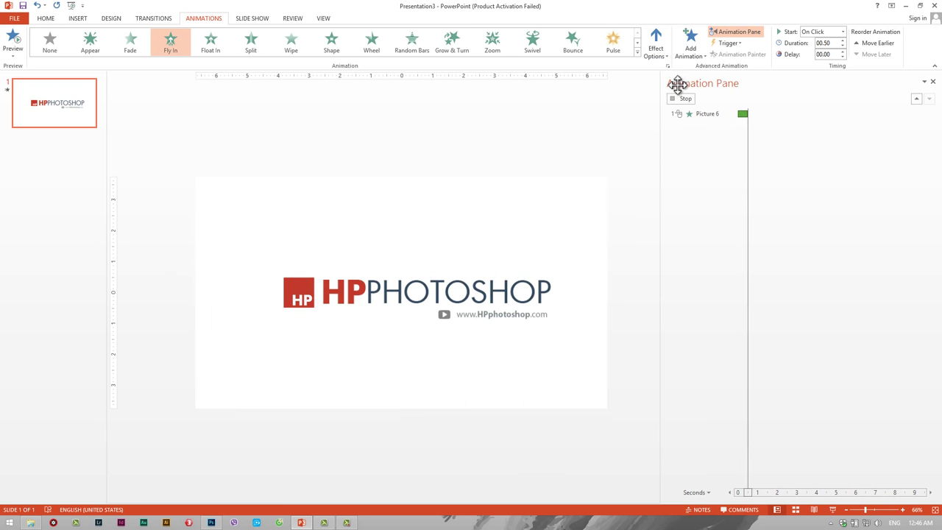
left_click(662, 56)
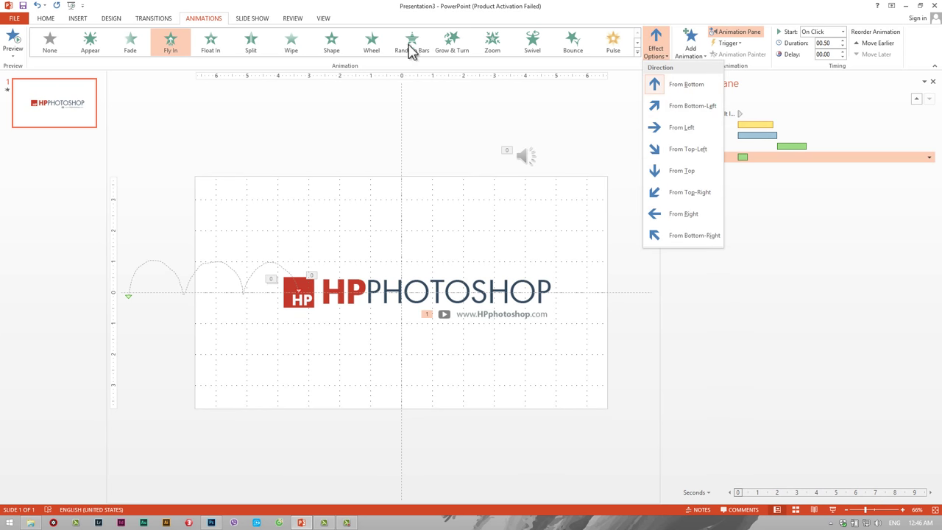
left_click(532, 46)
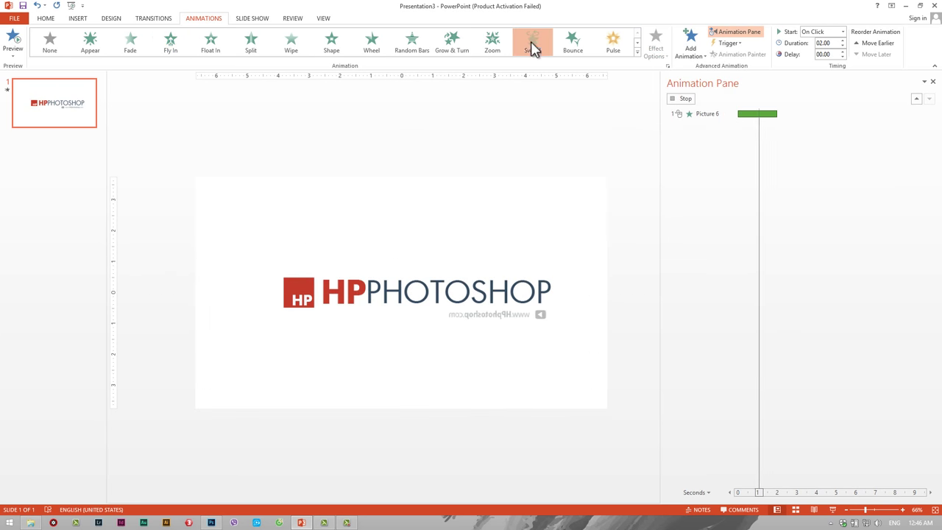
left_click(290, 42)
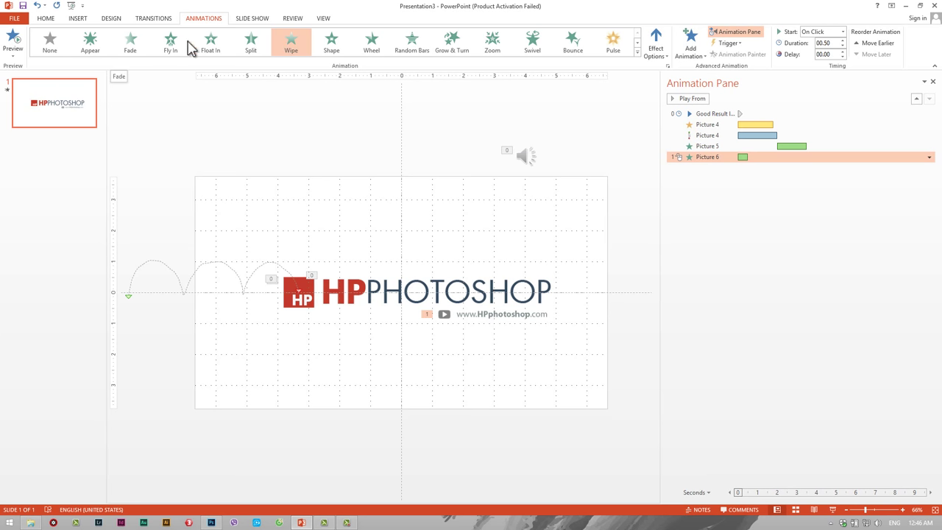
left_click(212, 52)
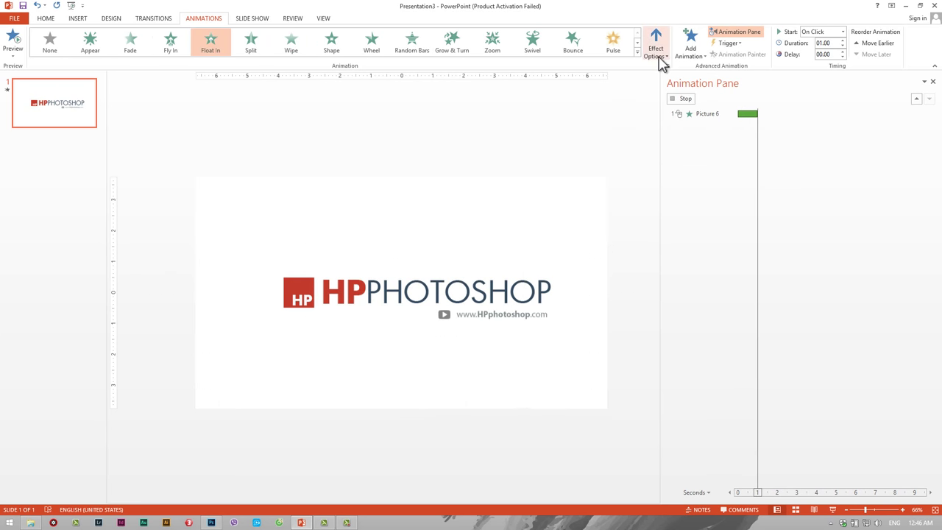
left_click(657, 52)
left_click(671, 61)
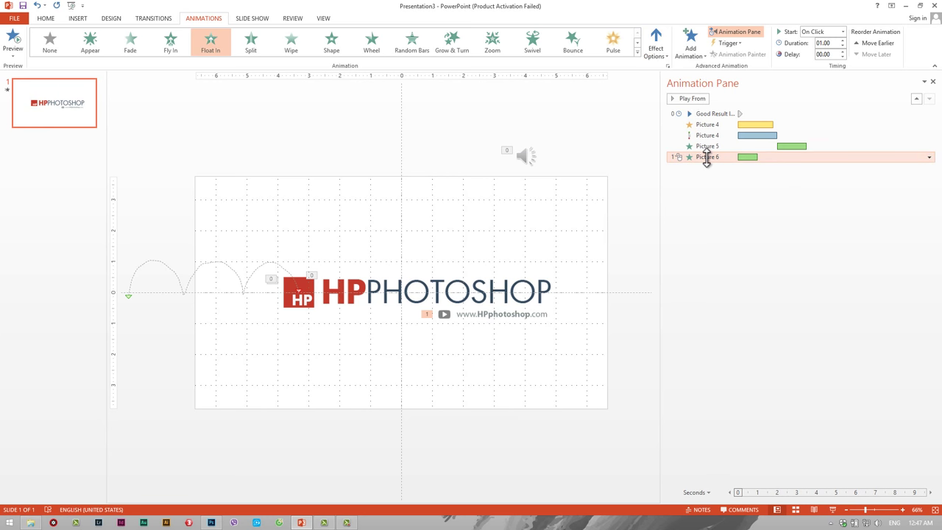
Step: Set Picture 6 to Start With Previous, delayed 4.9 s, lasting 0.3 s, and preview
left_click(929, 157)
left_click(850, 178)
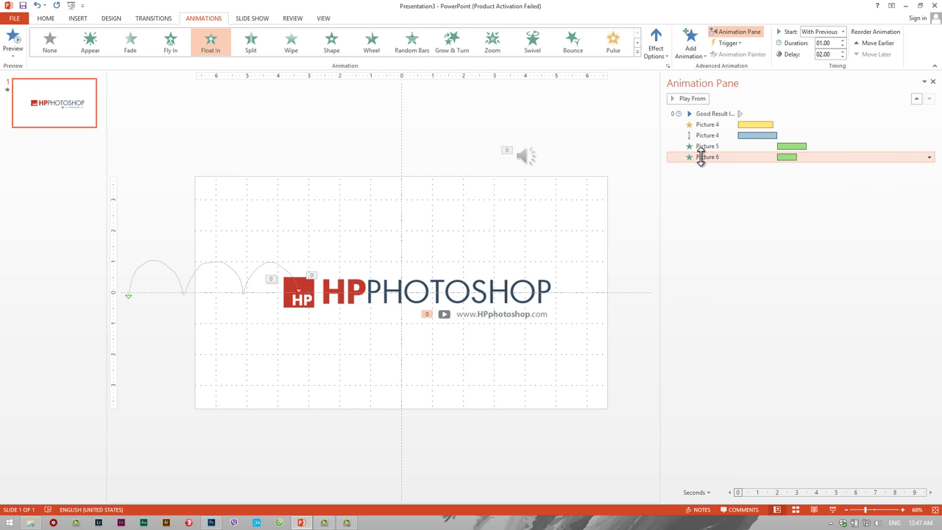
left_click(929, 157)
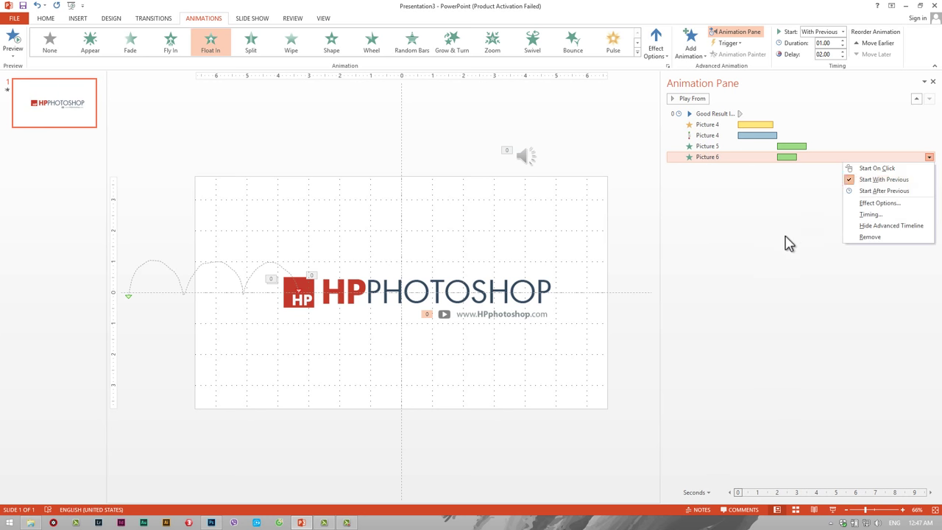
left_click(787, 242)
mouse_move(786, 157)
left_mouse_down()
mouse_move(869, 160)
mouse_move(823, 180)
left_mouse_up()
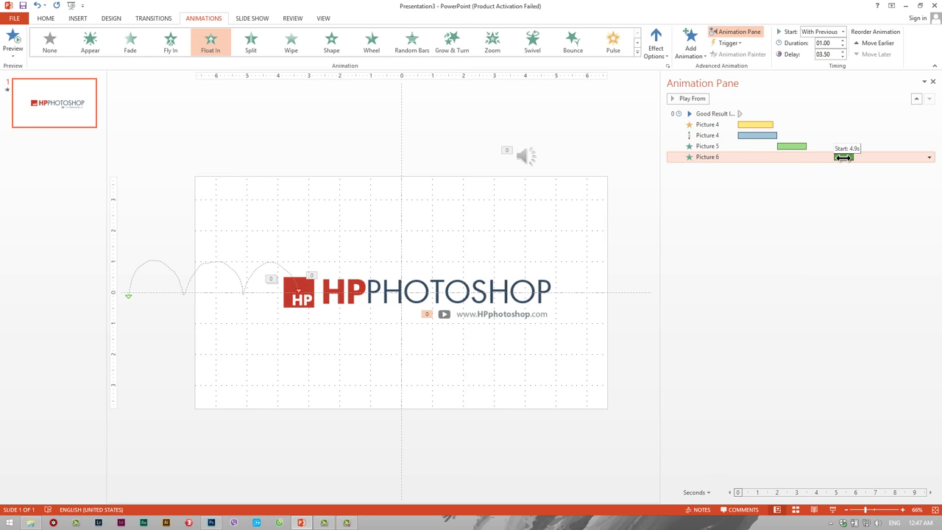
left_click_drag(852, 156, 843, 157)
left_click_drag(835, 157, 815, 158)
left_click(705, 114)
left_click(687, 98)
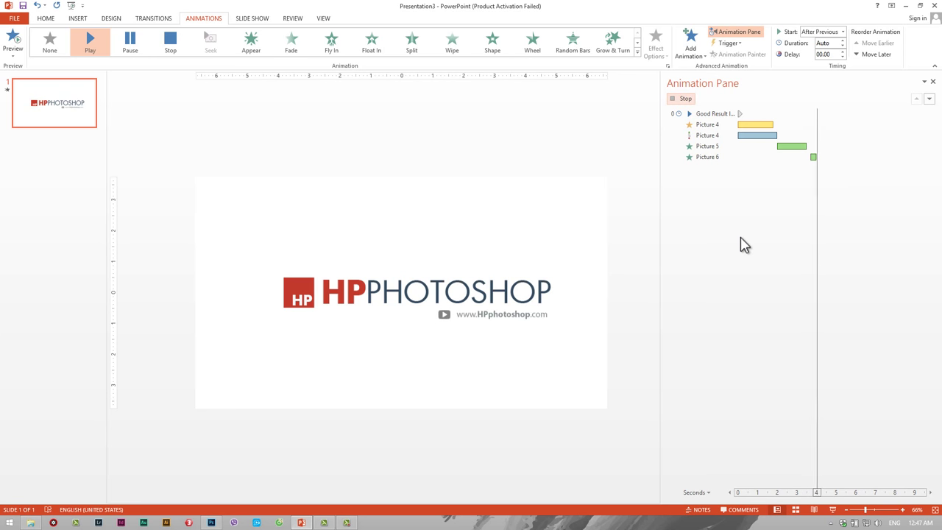
left_click(685, 98)
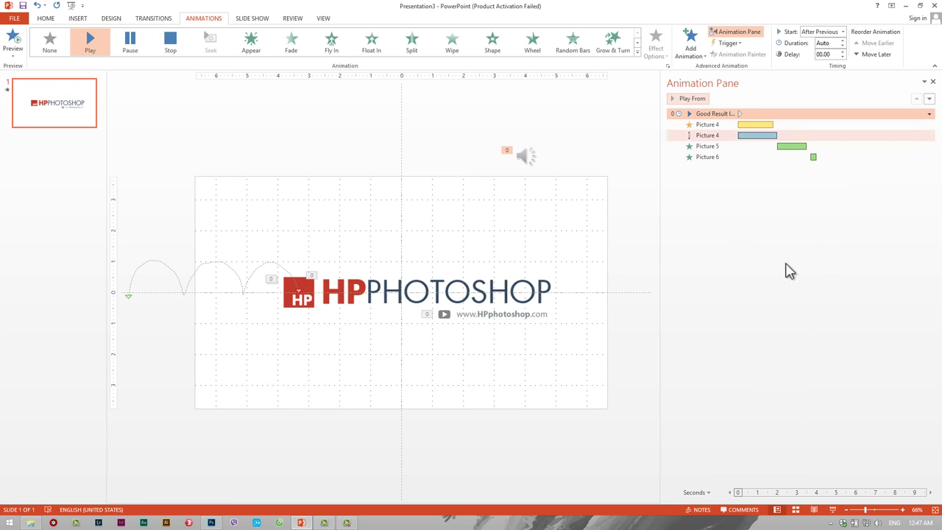
left_click_drag(814, 157, 821, 158)
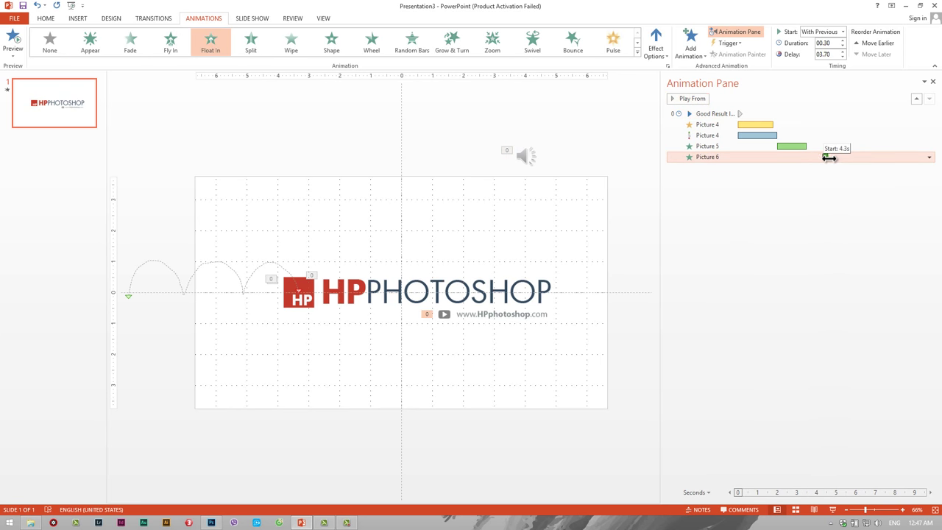
left_click_drag(837, 158, 841, 157)
left_click_drag(840, 159, 839, 157)
left_click(712, 114)
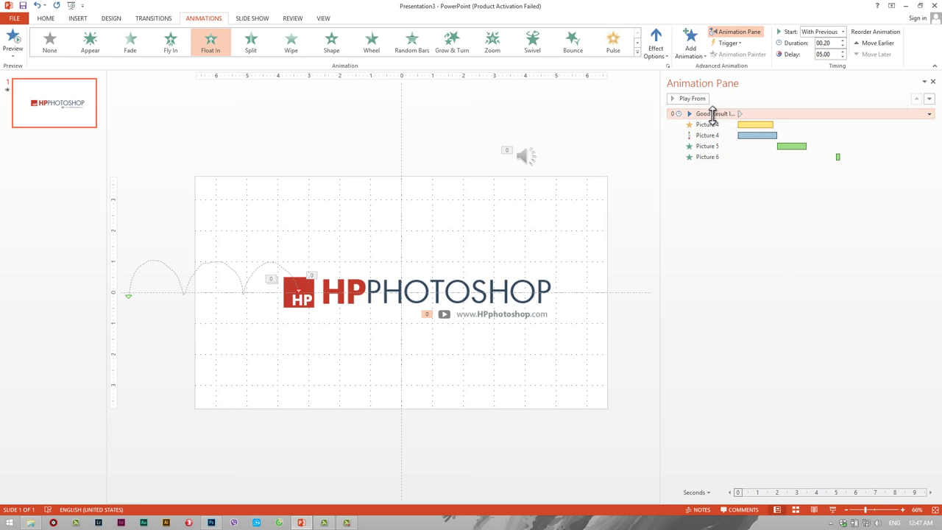
left_click(699, 102)
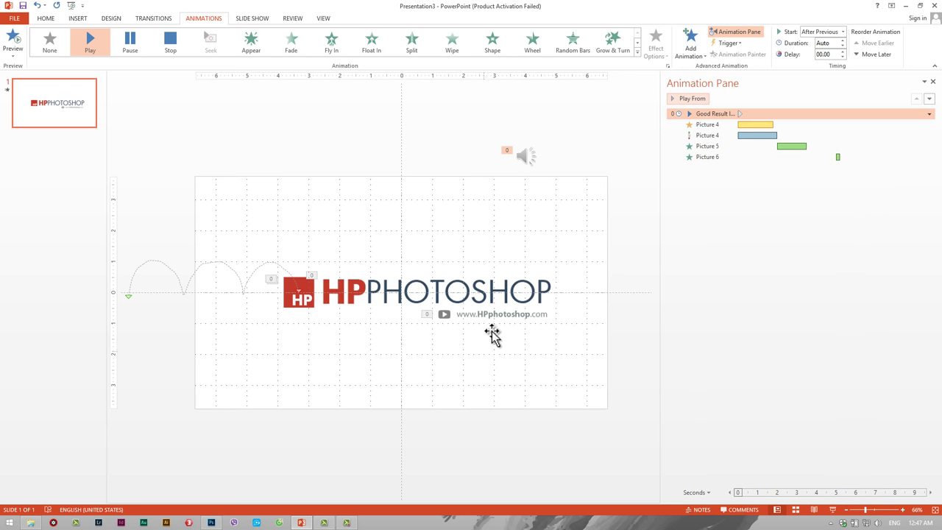
left_click(411, 210)
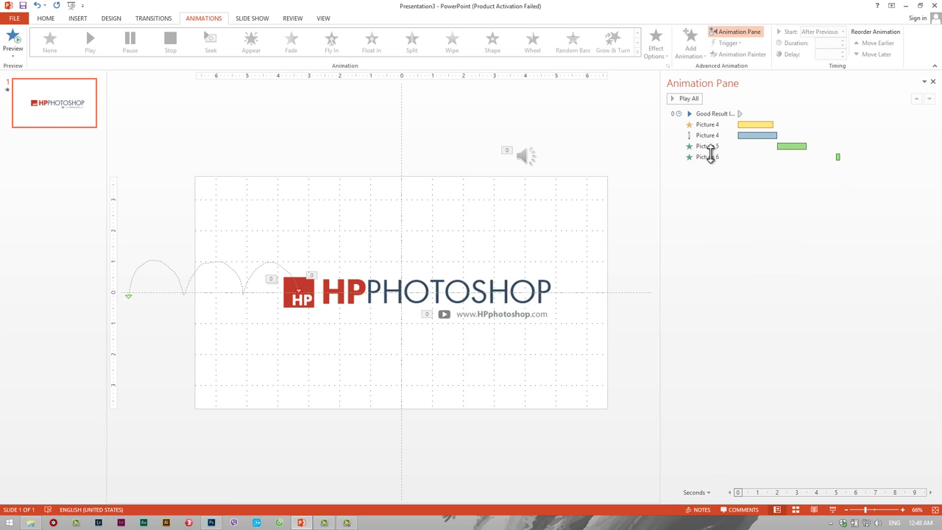
Step: Give the HP icon, wordmark and URL pictures a Fade exit set to Start With Previous
left_click(294, 287)
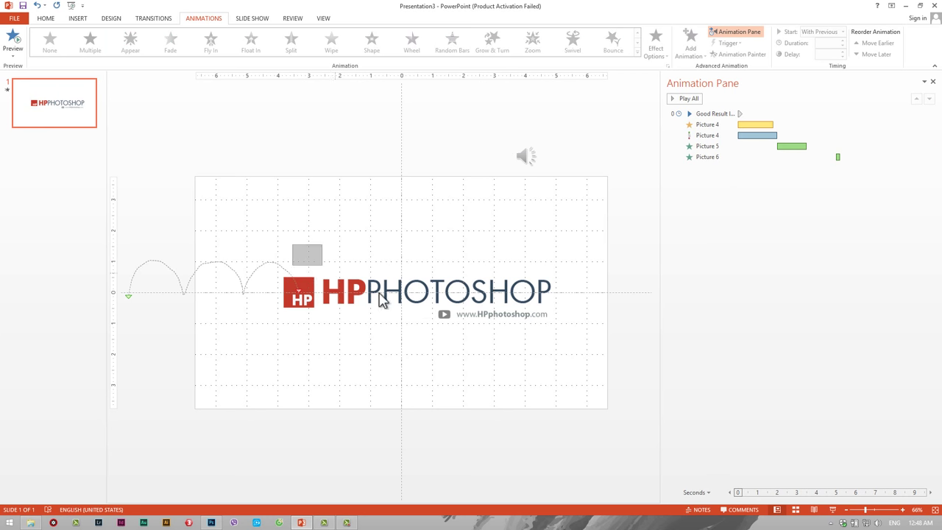
left_click_drag(292, 244, 551, 347)
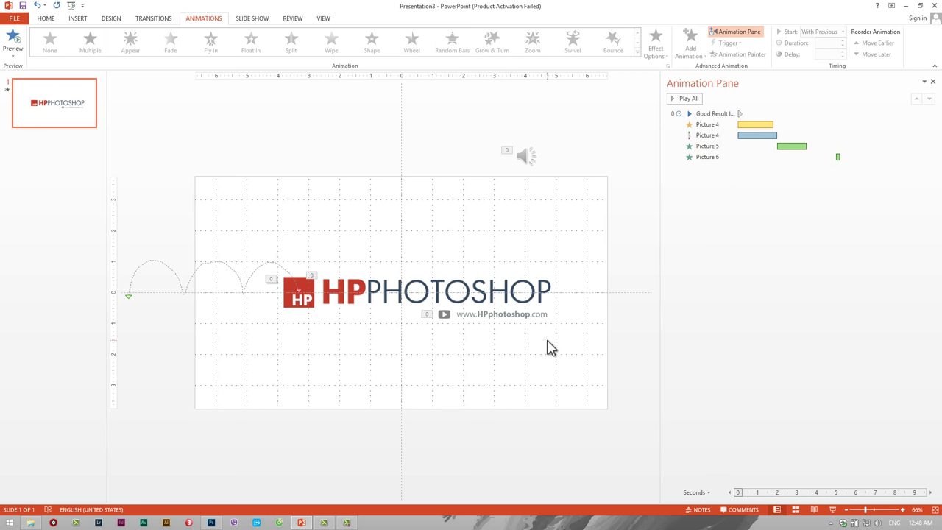
left_click(307, 298)
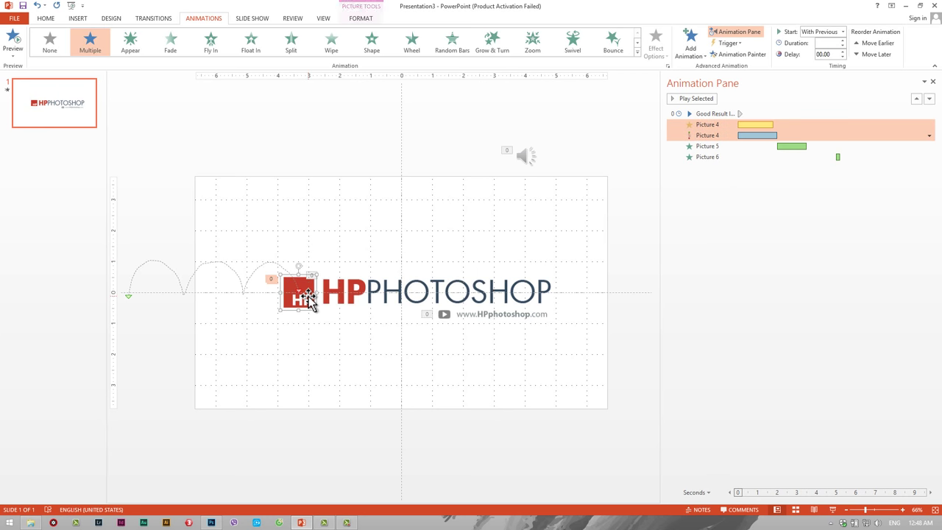
left_click(356, 296, "ctrl")
left_click(510, 316, "ctrl")
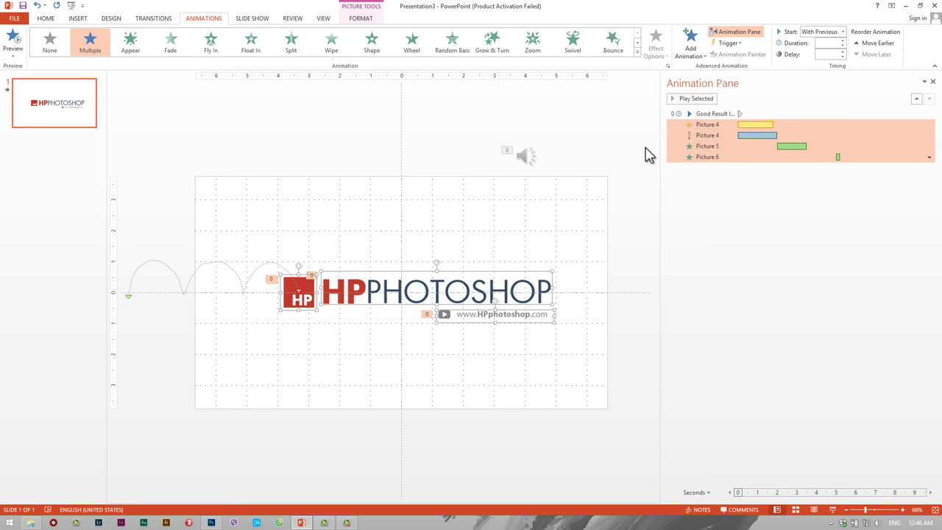
left_click(692, 47)
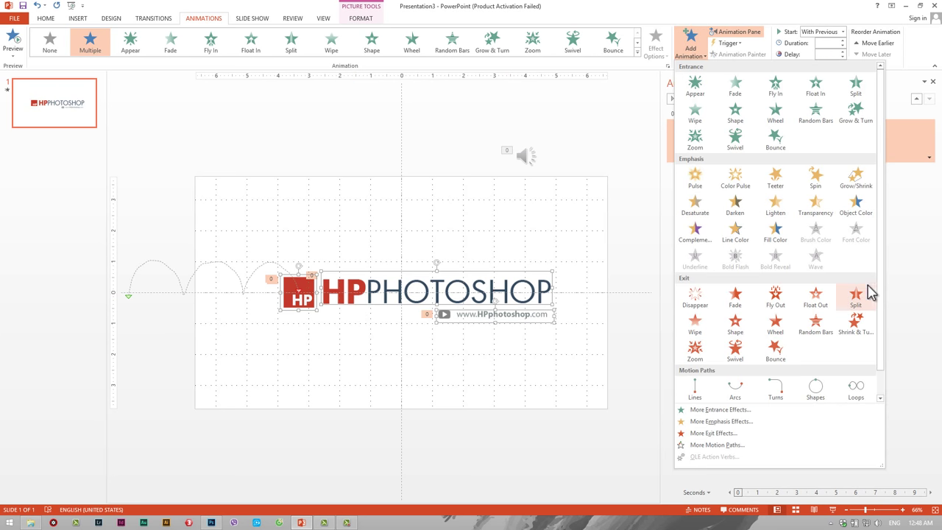
left_click(738, 302)
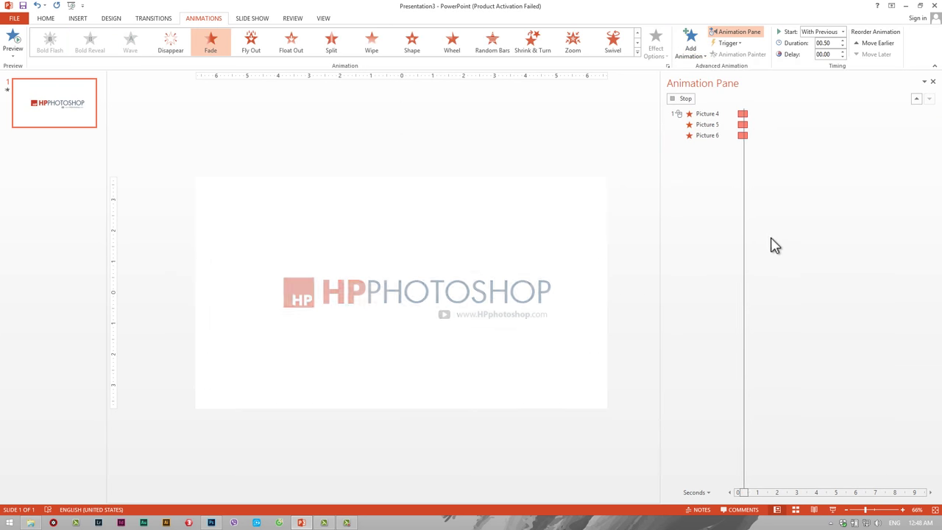
left_click(929, 168)
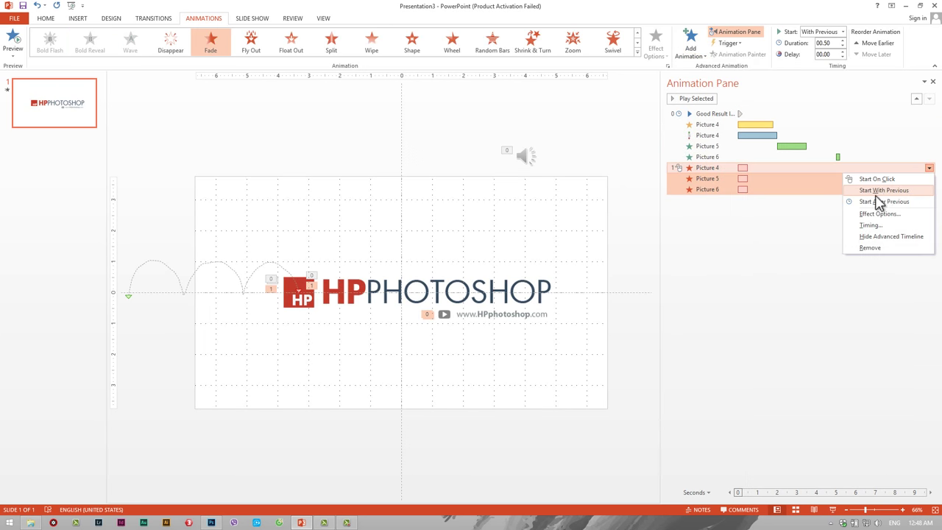
left_click(884, 189)
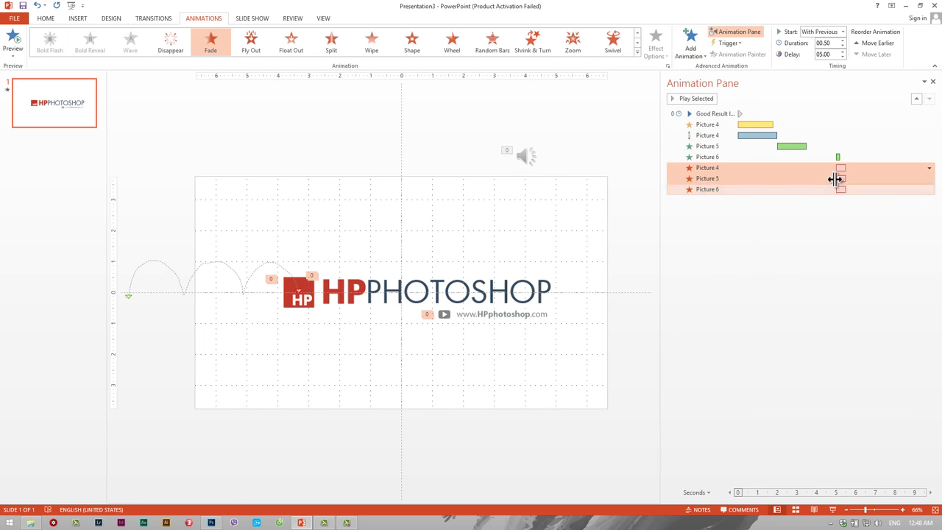
Step: Move the fade-out exits to a 07.00 delay and play the full sequence from the audio
left_click_drag(840, 168, 882, 168)
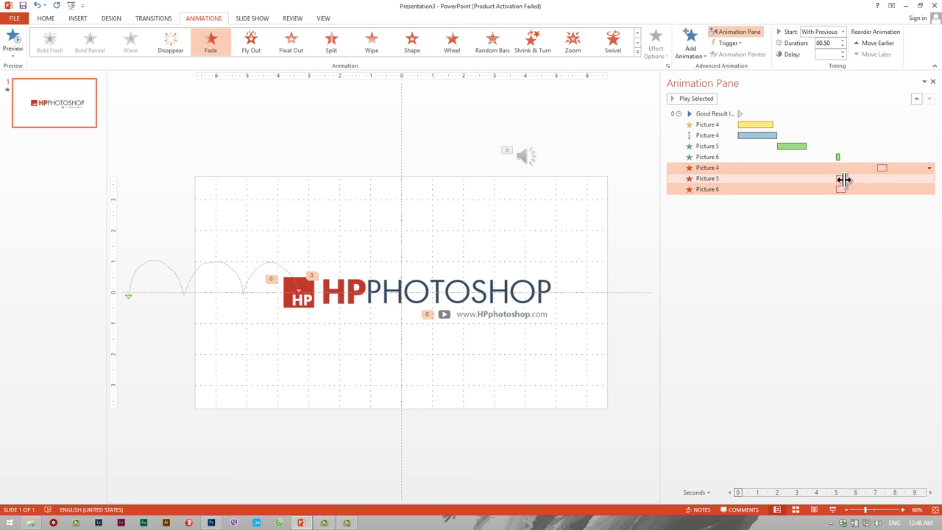
mouse_move(882, 168)
left_mouse_down()
mouse_move(867, 168)
mouse_move(881, 168)
mouse_move(881, 189)
left_mouse_up()
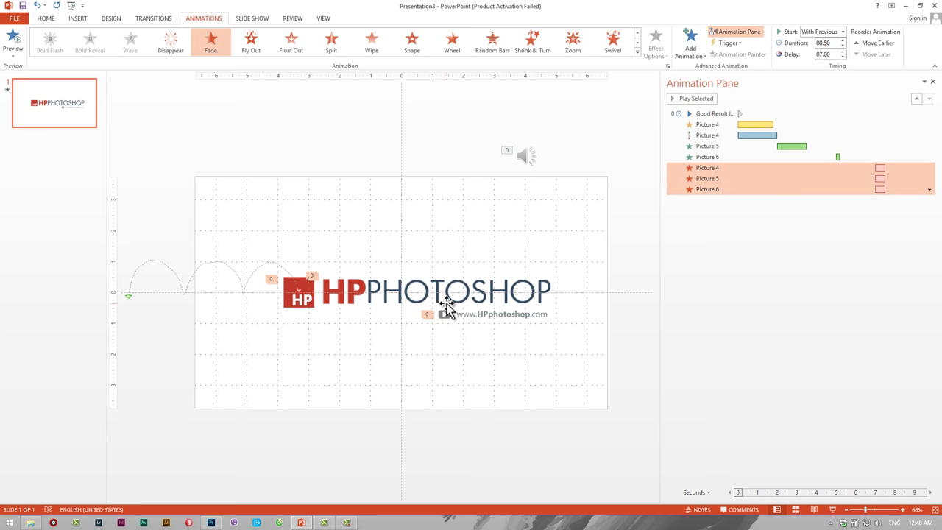
left_click(731, 156)
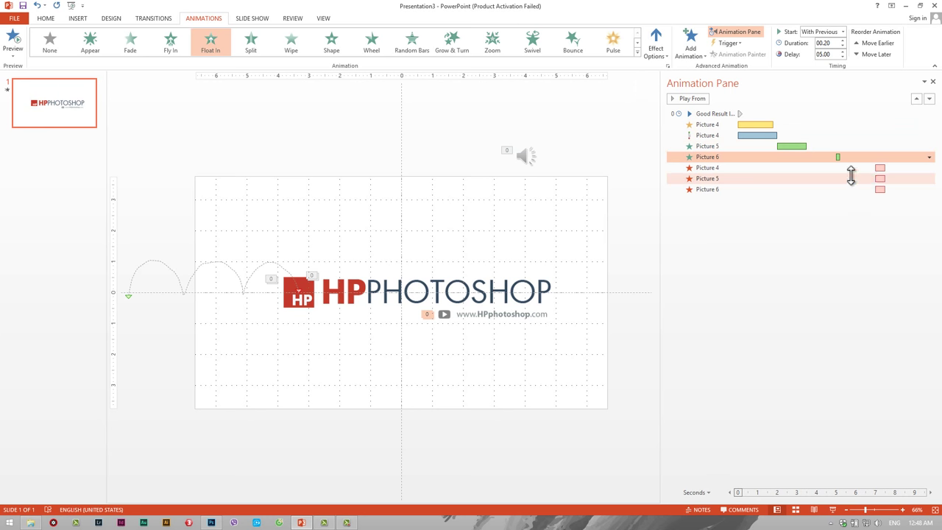
left_click(851, 169)
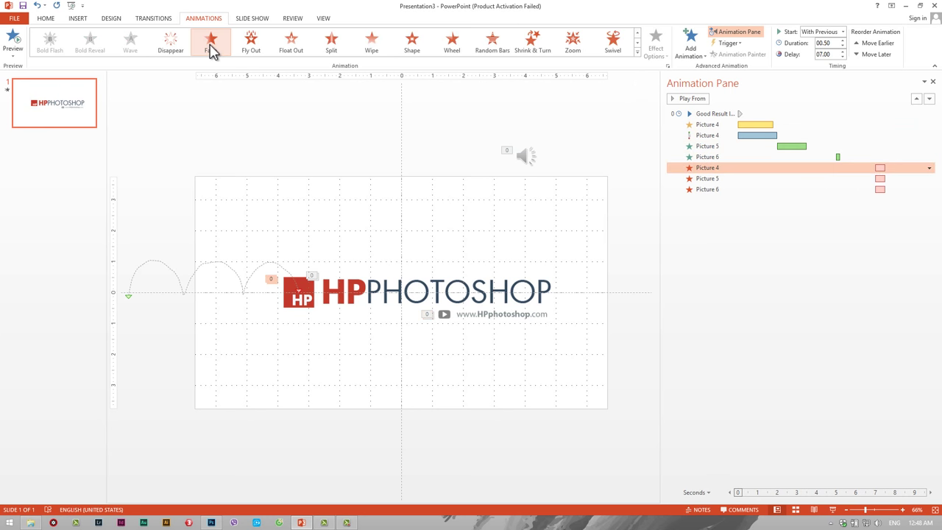
left_click(711, 114)
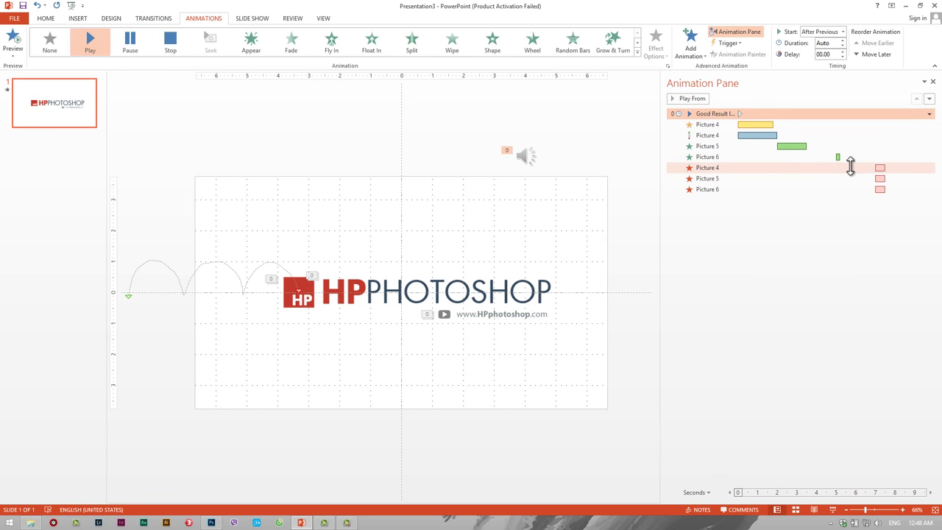
left_click(751, 169)
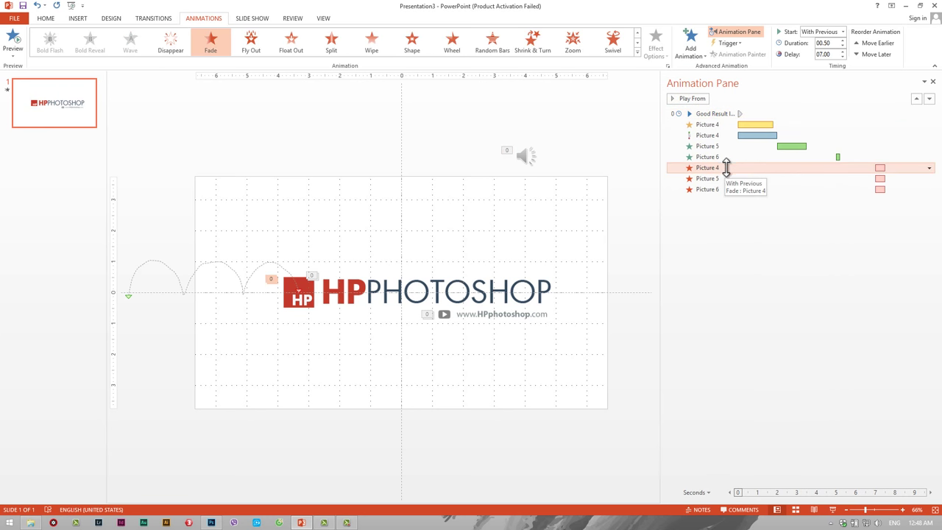
left_click(715, 115)
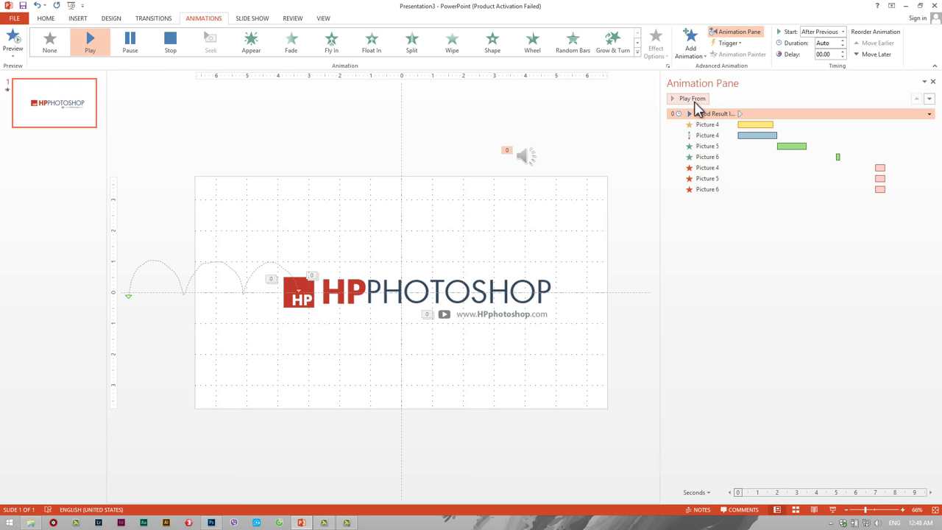
left_click(692, 99)
Step: Go to File > Export and choose Create a Video
left_click(21, 22)
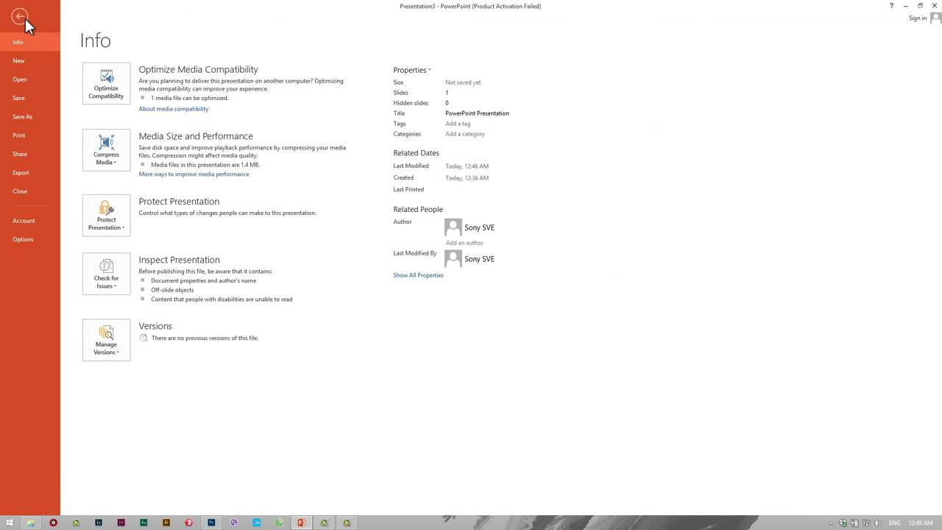
left_click(25, 18)
left_click(15, 17)
left_click(24, 176)
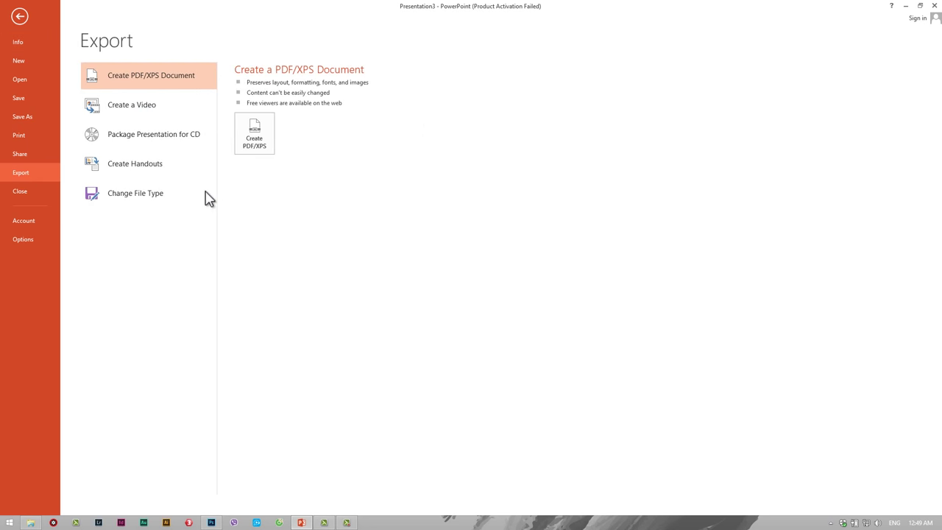
left_click(132, 116)
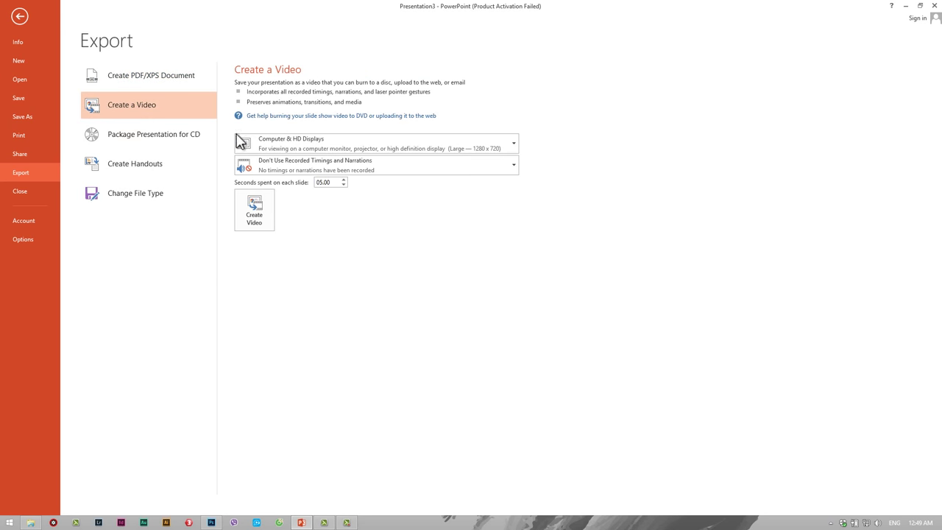
Step: Keep Computer & HD Displays quality and review the timings and narrations choices
left_click(511, 150)
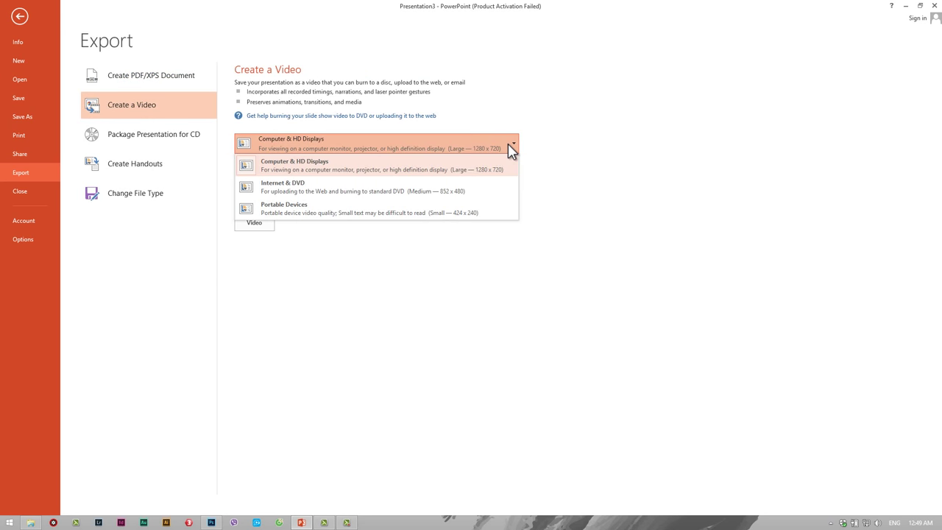
left_click(494, 149)
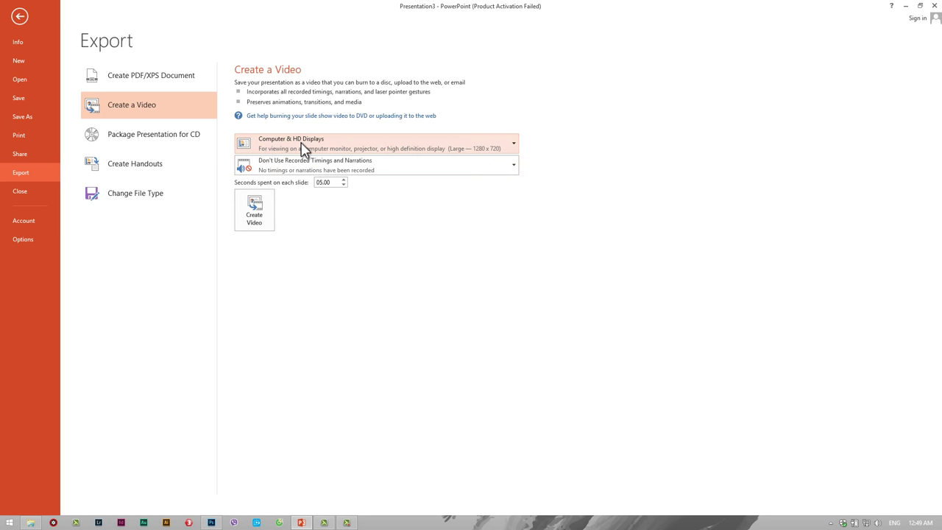
left_click(512, 145)
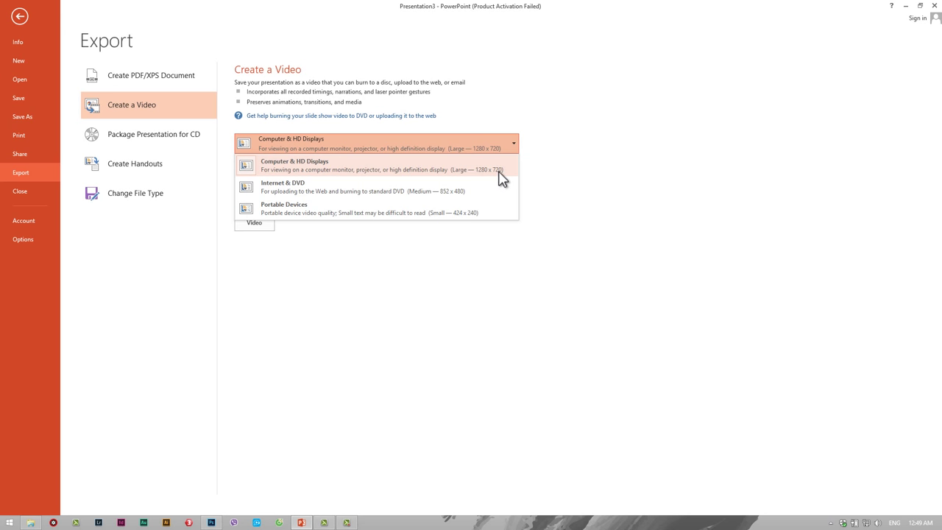
left_click(506, 175)
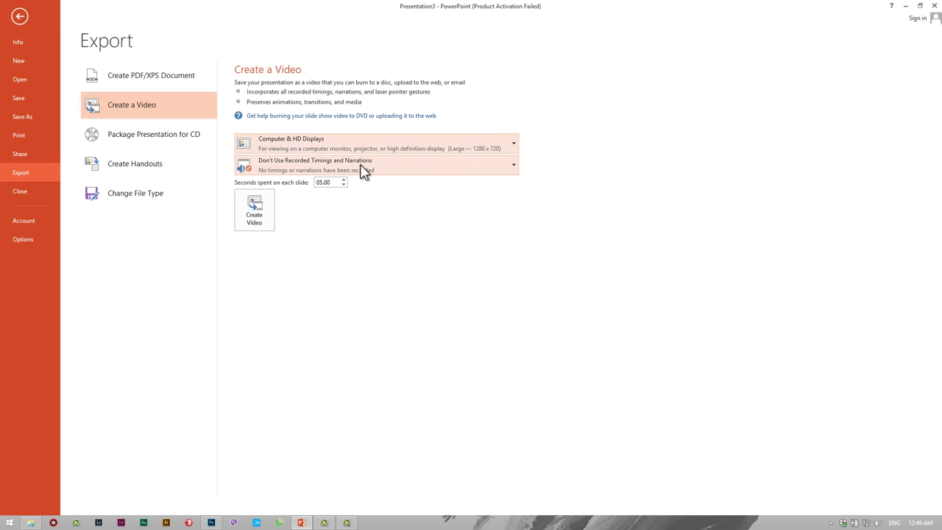
left_click(411, 174)
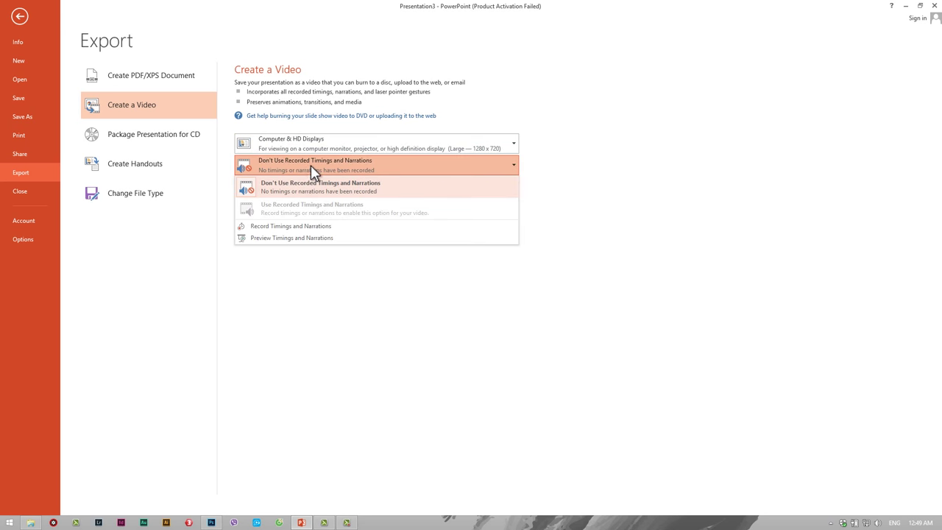
left_click(631, 164)
left_click(398, 167)
Step: Preview the slide show with its timings, then end the preview
left_click(287, 238)
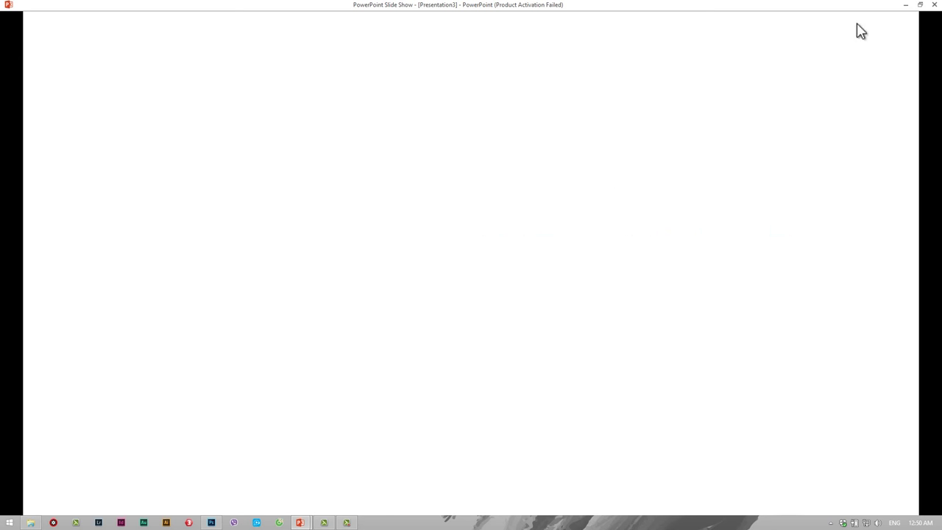
left_click(935, 5)
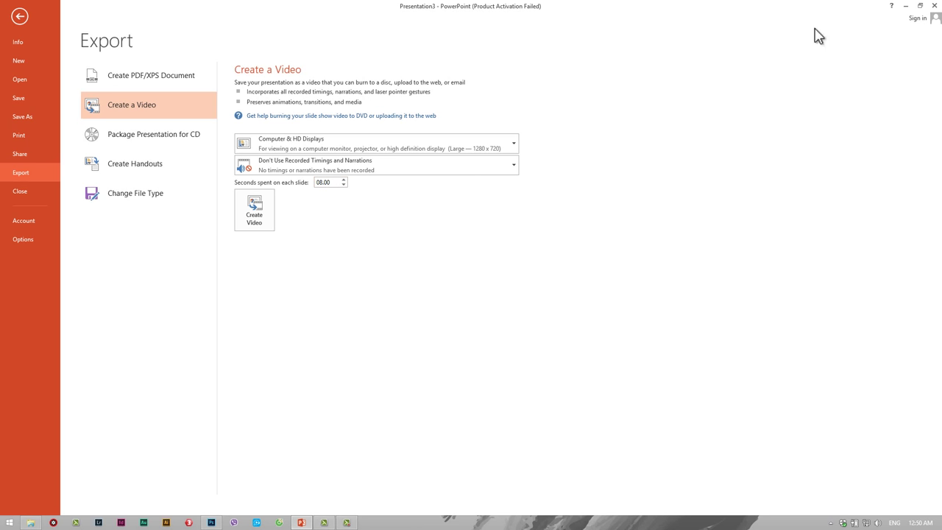
left_click(33, 523)
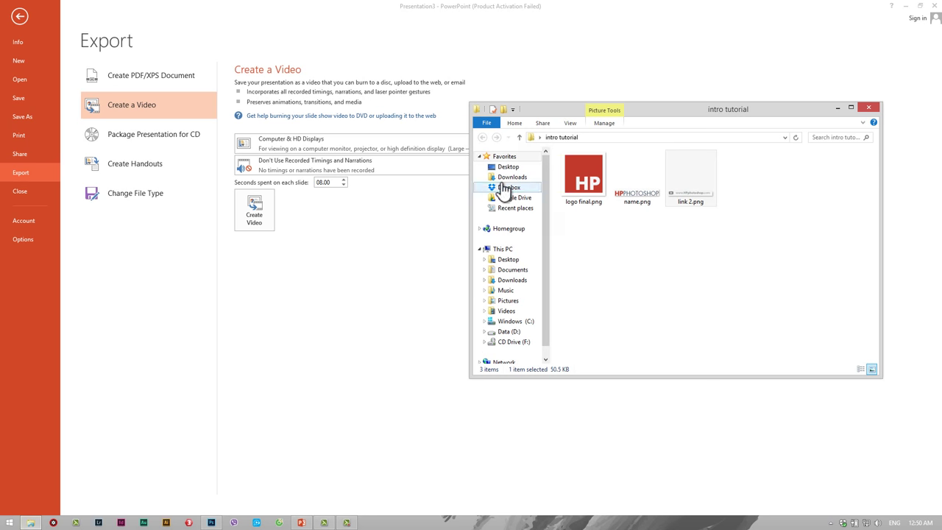
left_click(503, 260)
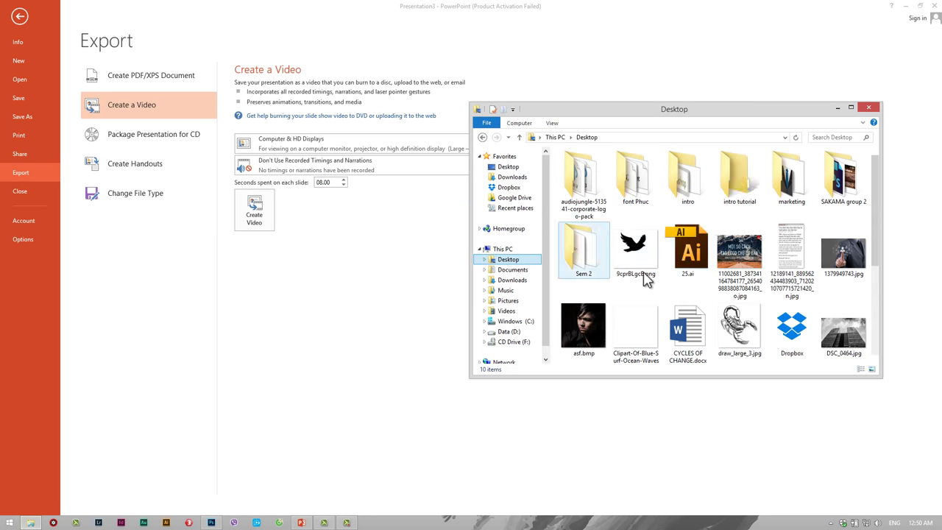
double_click(591, 184)
left_click(599, 198)
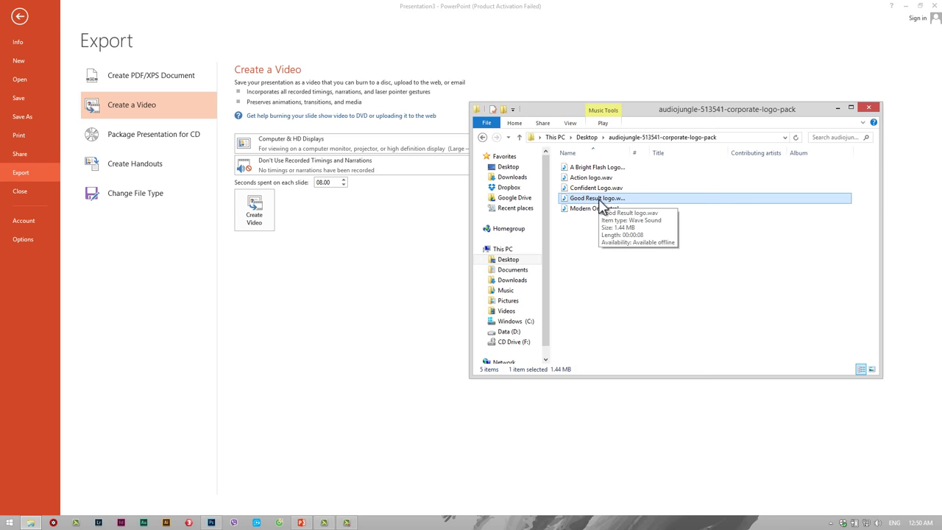
left_click(452, 294)
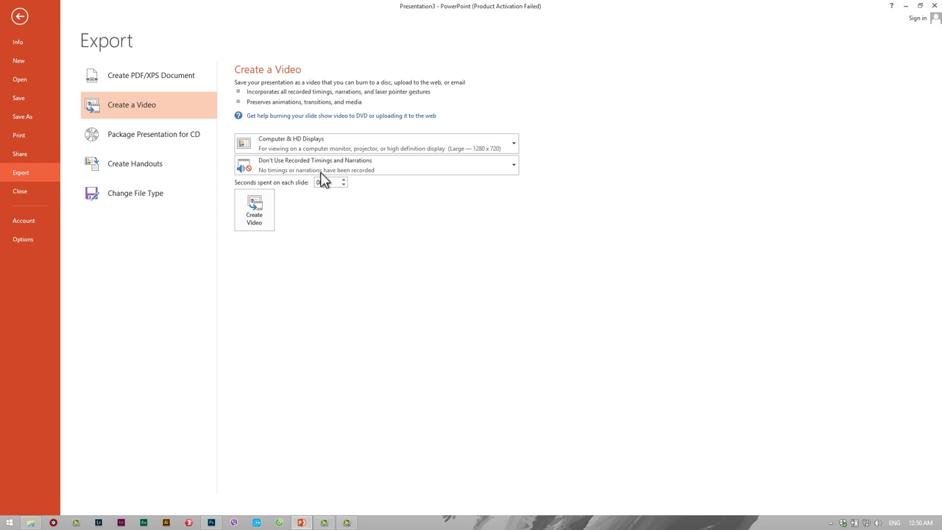
left_click(263, 232)
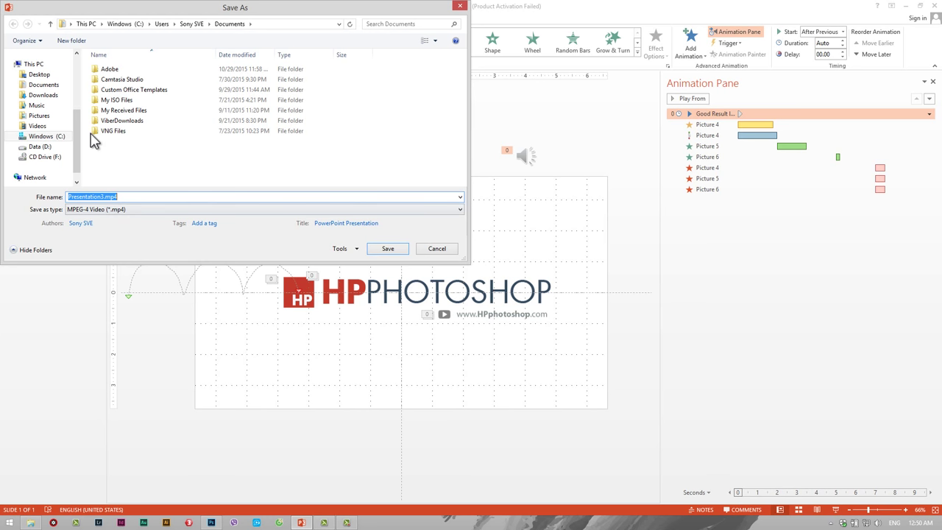
Step: Export the video as 'tut intro ppt' MPEG-4 (*.mp4) to the Desktop, then minimize PowerPoint
scroll(74, 122, "up", 1)
left_click(38, 95)
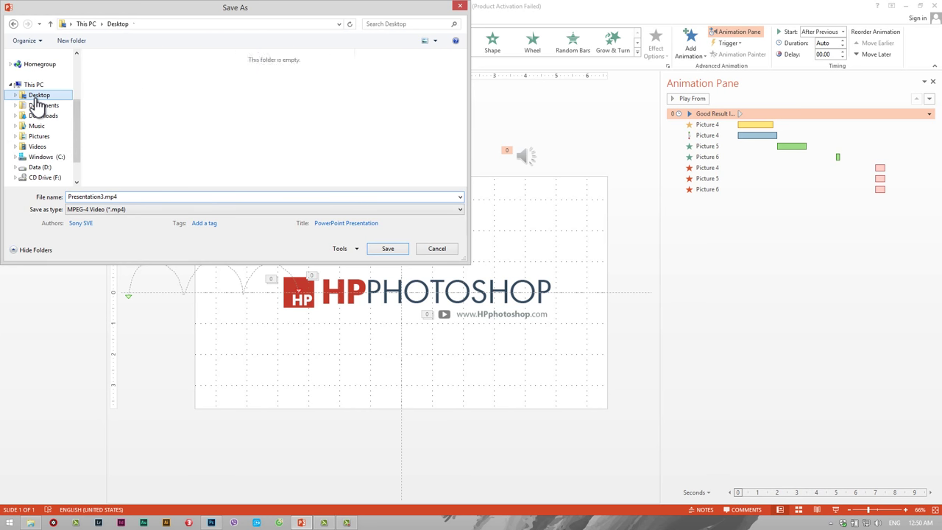
left_click(158, 195)
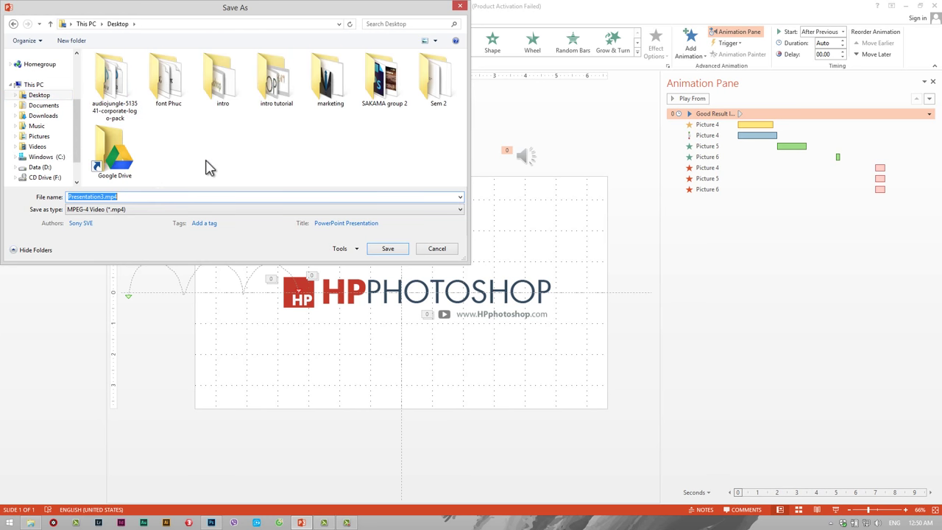
type("tut intro ppt")
left_click(134, 210)
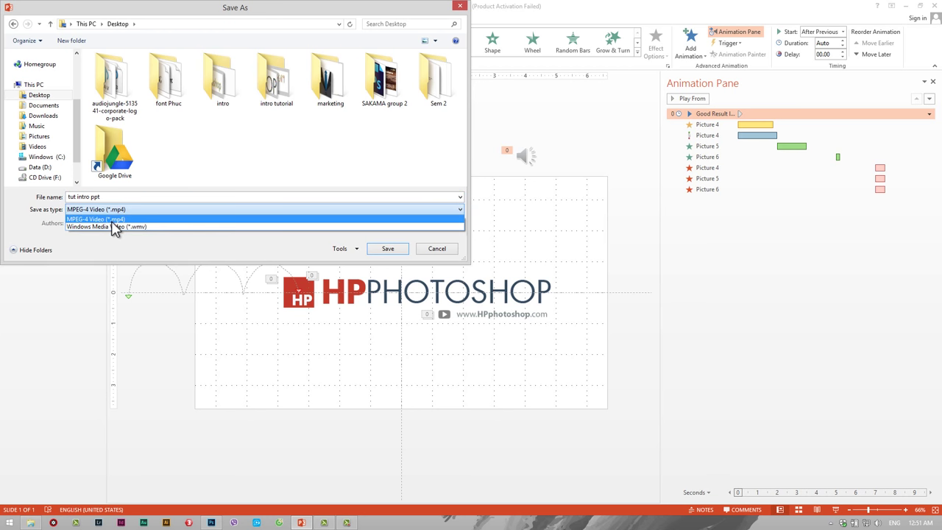
left_click(114, 220)
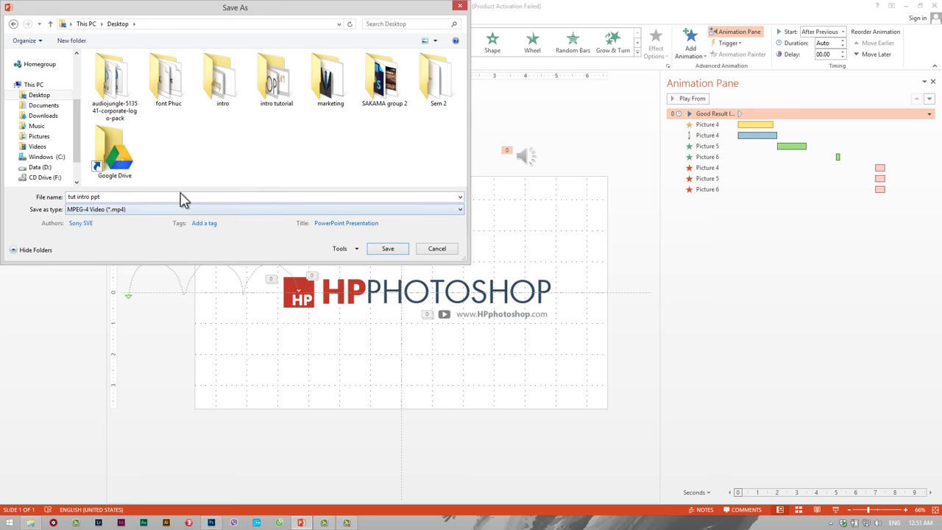
left_click(389, 249)
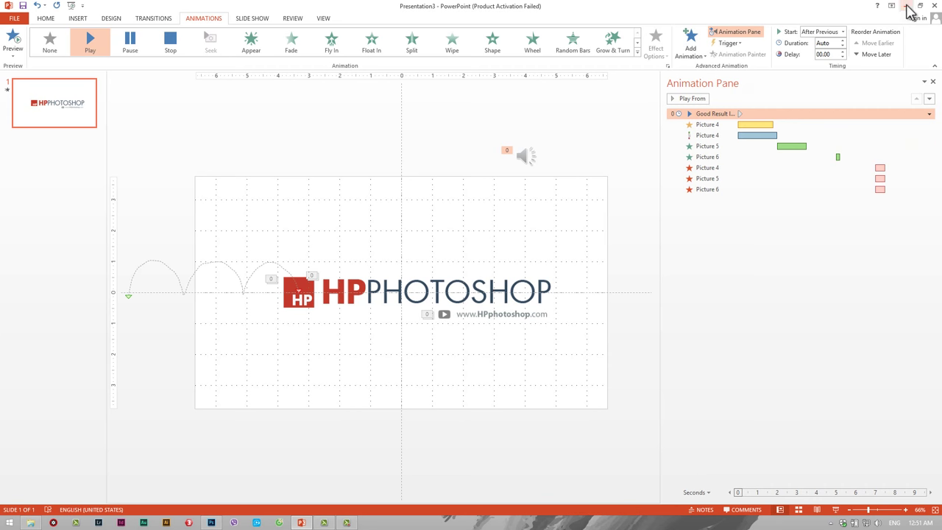
left_click(906, 7)
left_click(58, 132)
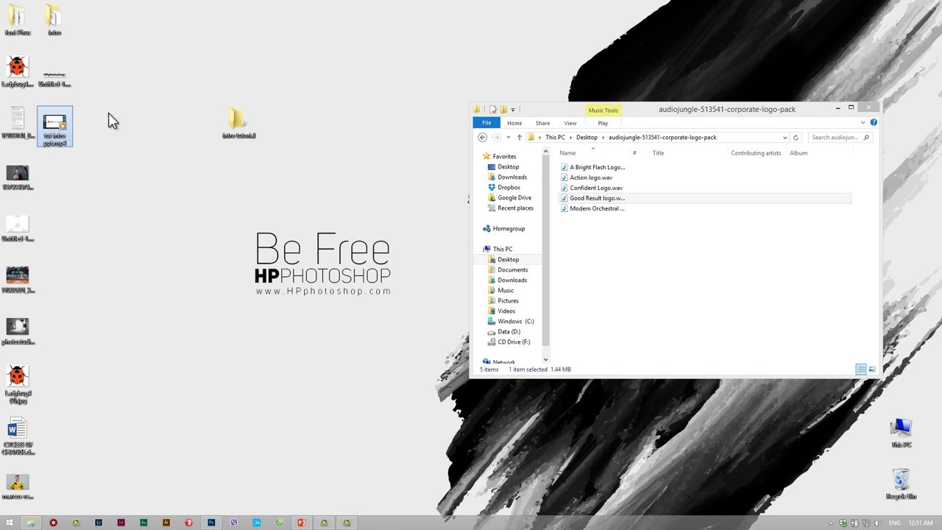
Step: Play tut intro ppt.mp4 in Windows Media Player, close it, and return to PowerPoint
double_click(62, 129)
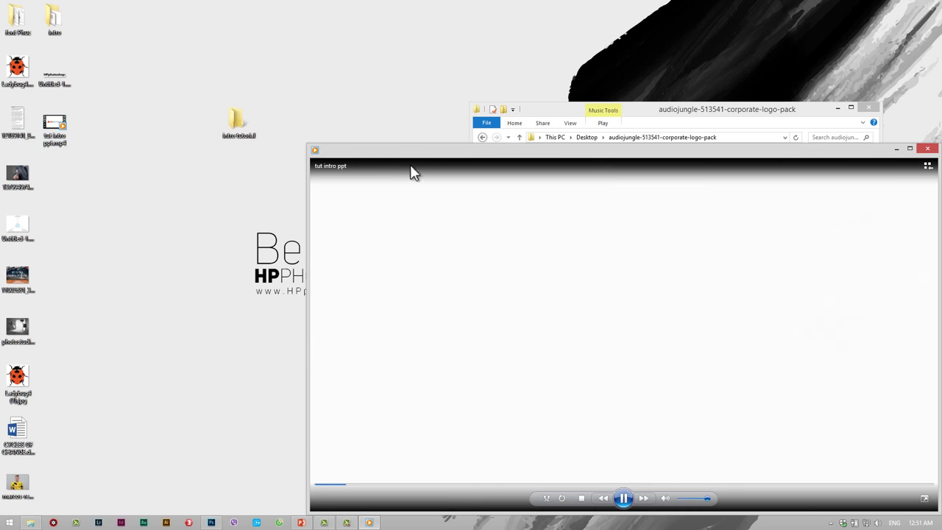
left_click_drag(667, 165, 536, 123)
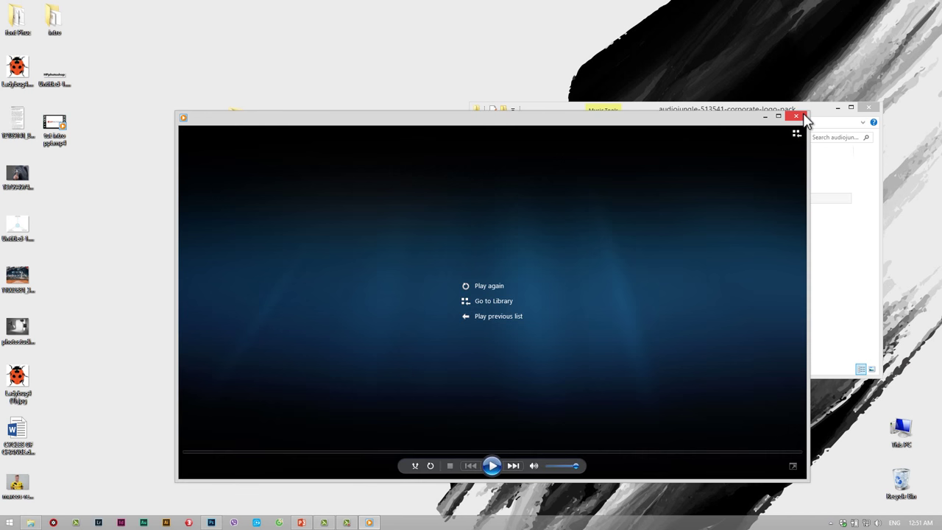
left_click(797, 117)
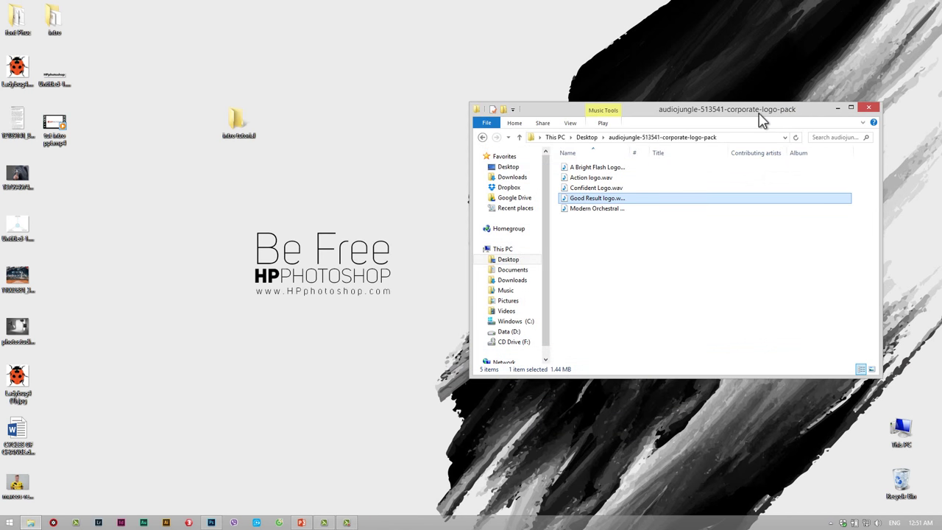
left_click_drag(759, 111, 727, 101)
left_click(301, 523)
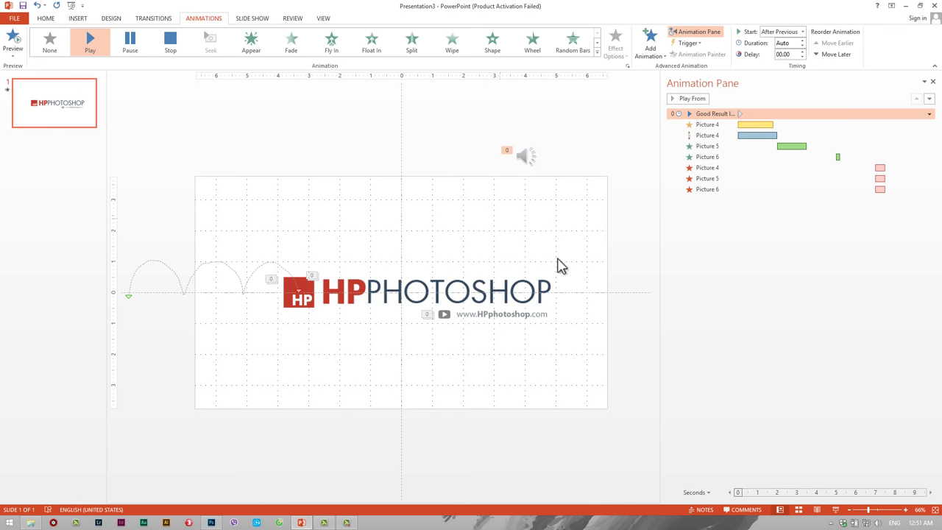
Step: Save the presentation to the Desktop as 'tut intro ppt' in PowerPoint Presentation (*.pptx) format
left_click(621, 171)
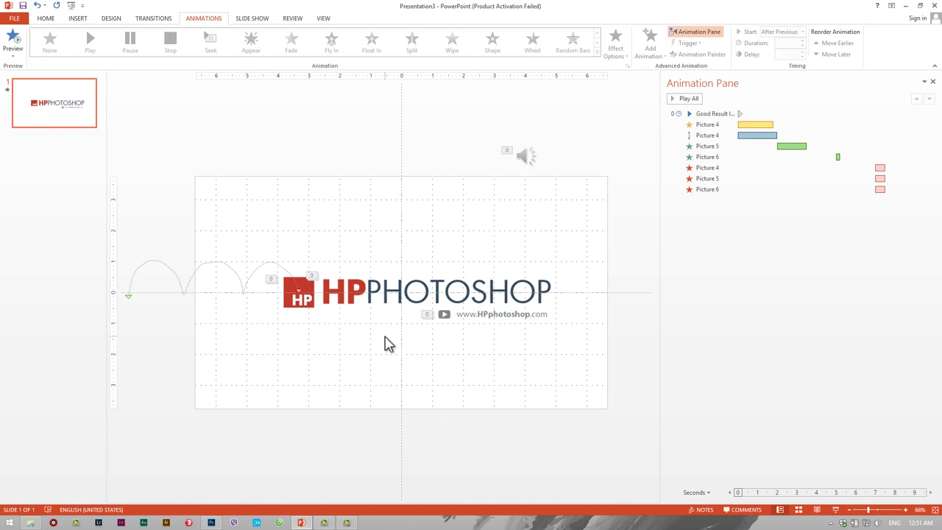
key("ctrl+s")
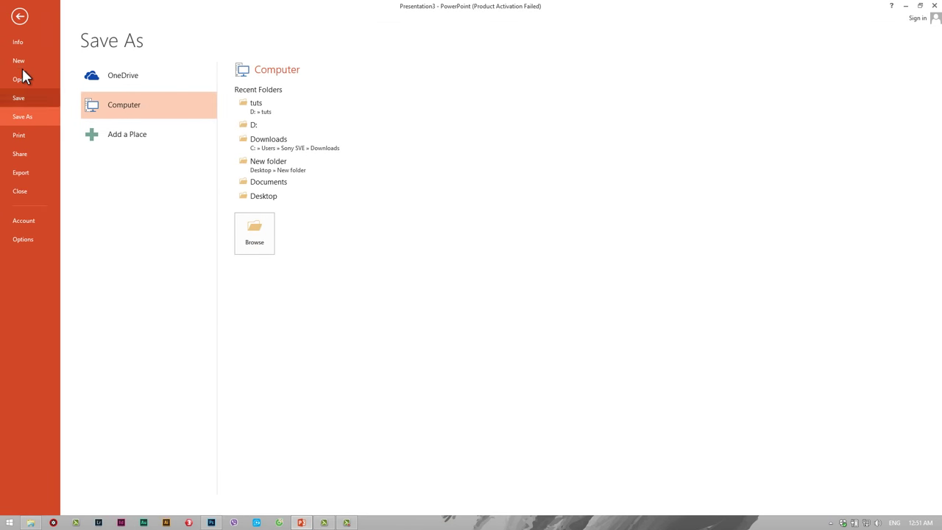
left_click(246, 230)
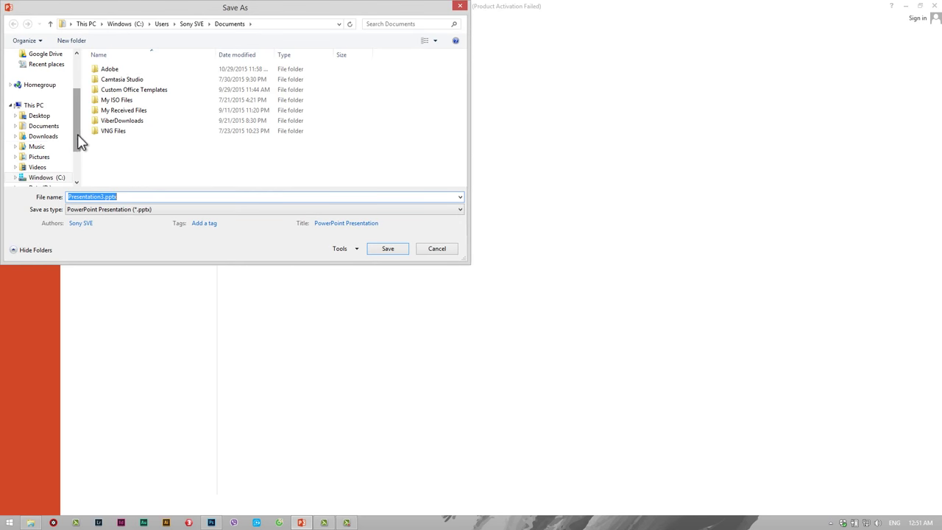
left_click_drag(78, 140, 79, 158)
scroll(80, 158, "up", 3)
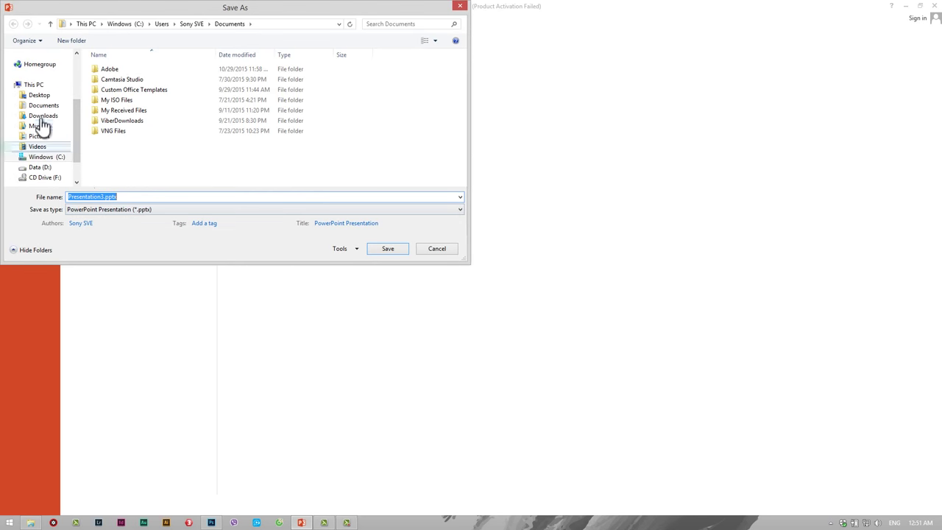
left_click(39, 95)
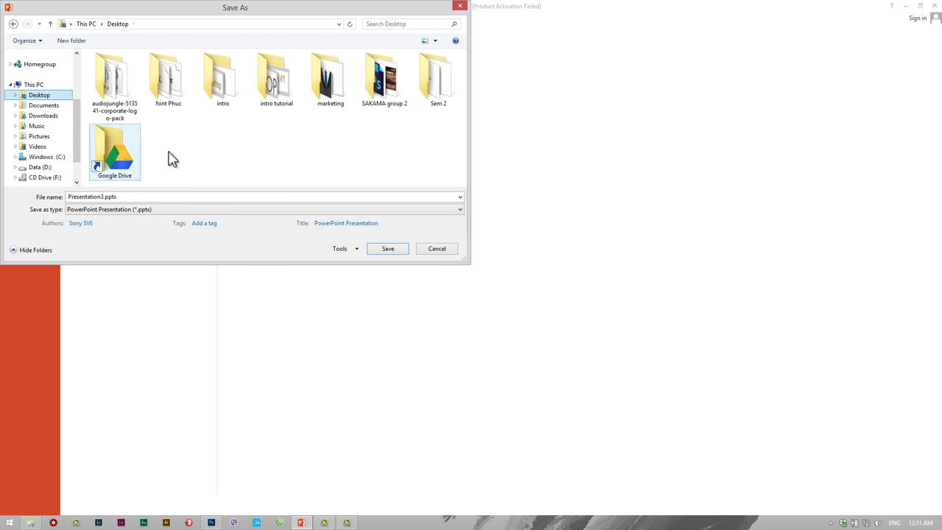
double_click(180, 197)
type("tut")
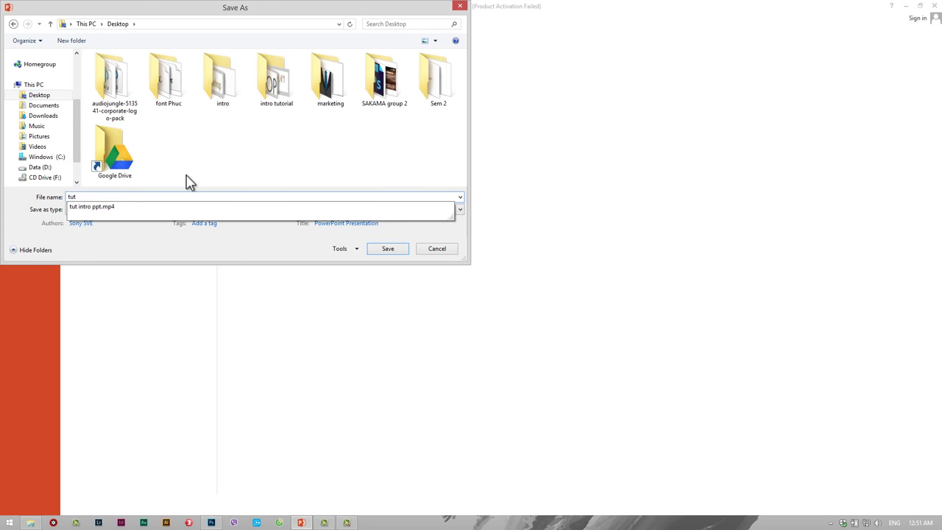
key("Down")
key("BackSpace")
key("BackSpace")
key("BackSpace")
left_click(268, 157)
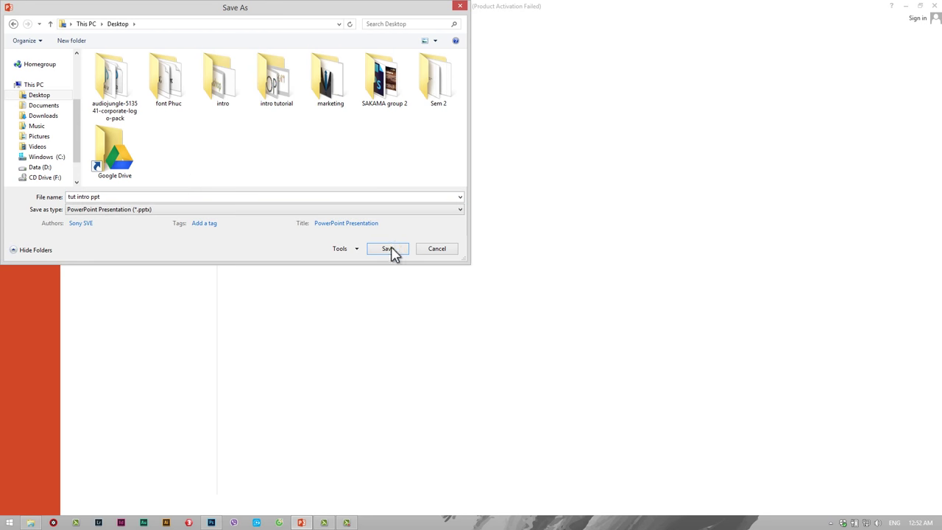
left_click(393, 251)
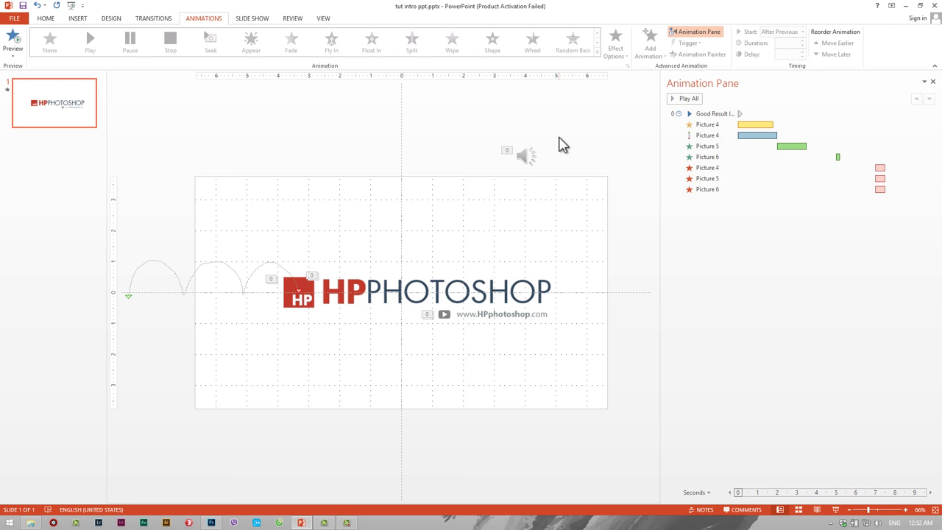
Step: Inspect Picture 4's motion path and Spin animations, then start the slide show with F5
left_click(705, 134)
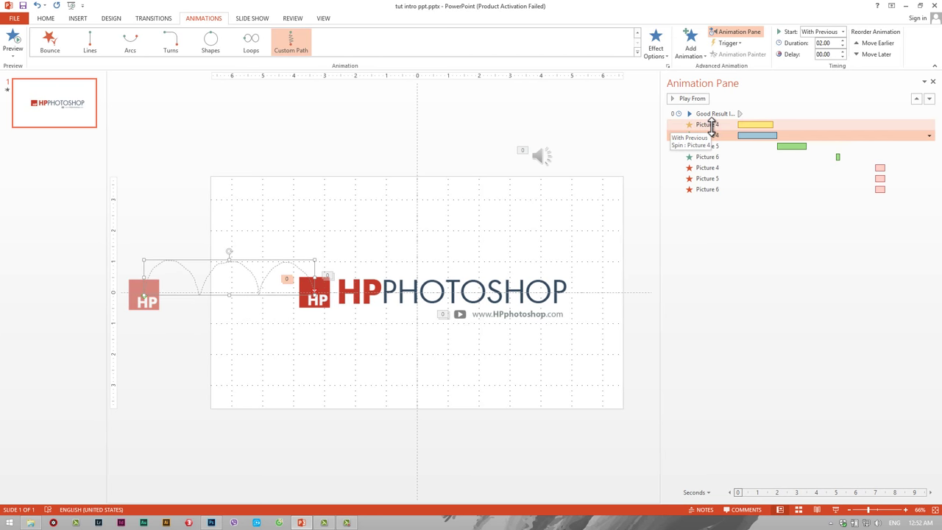
left_click(711, 125)
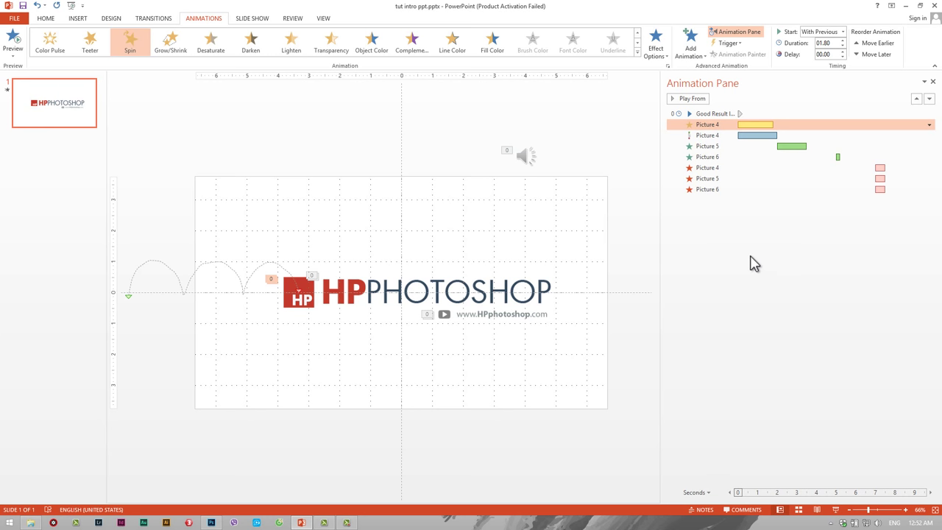
key("F5")
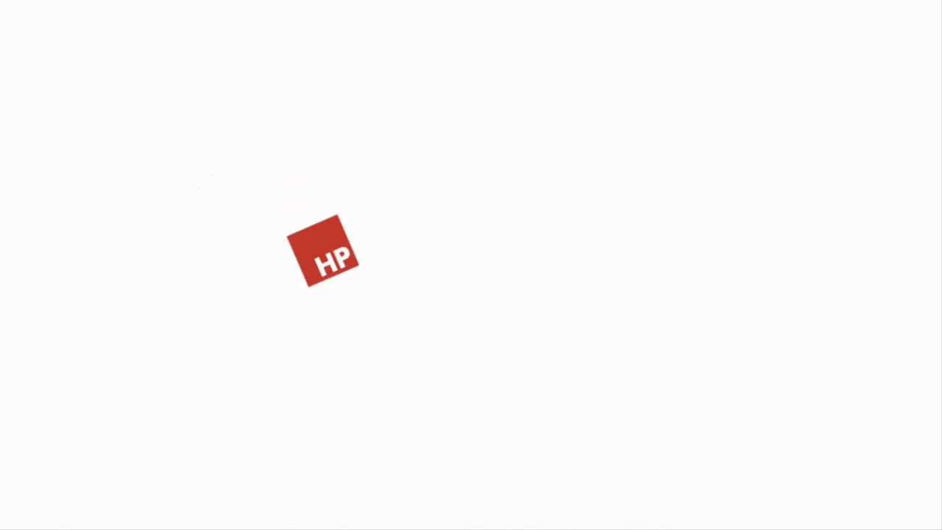